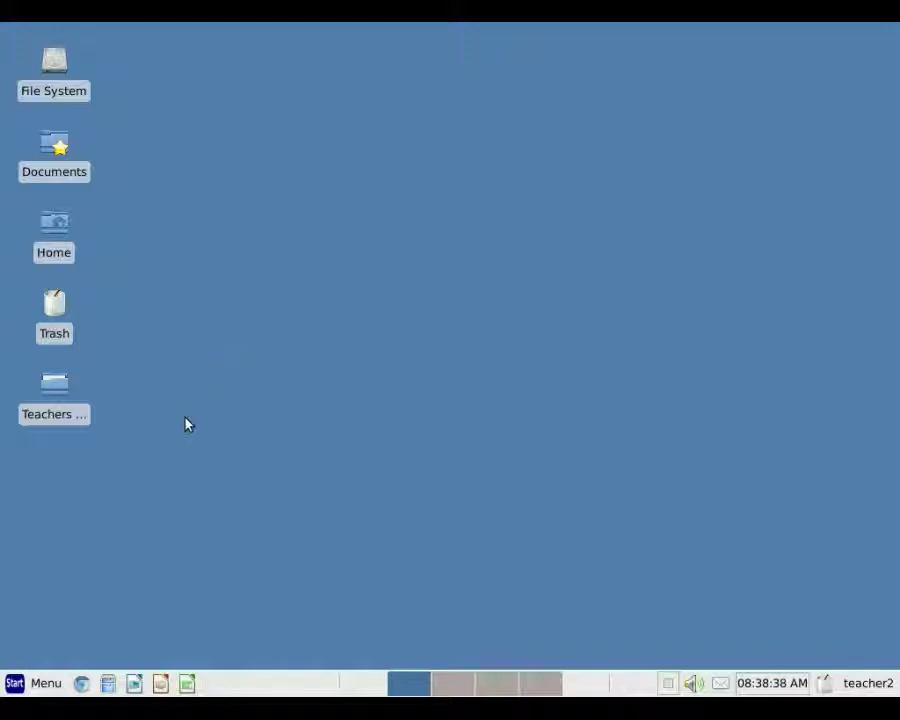
# Step: Launch KTouch from the Education applications and maximize its window
pyautogui.click(24, 686)
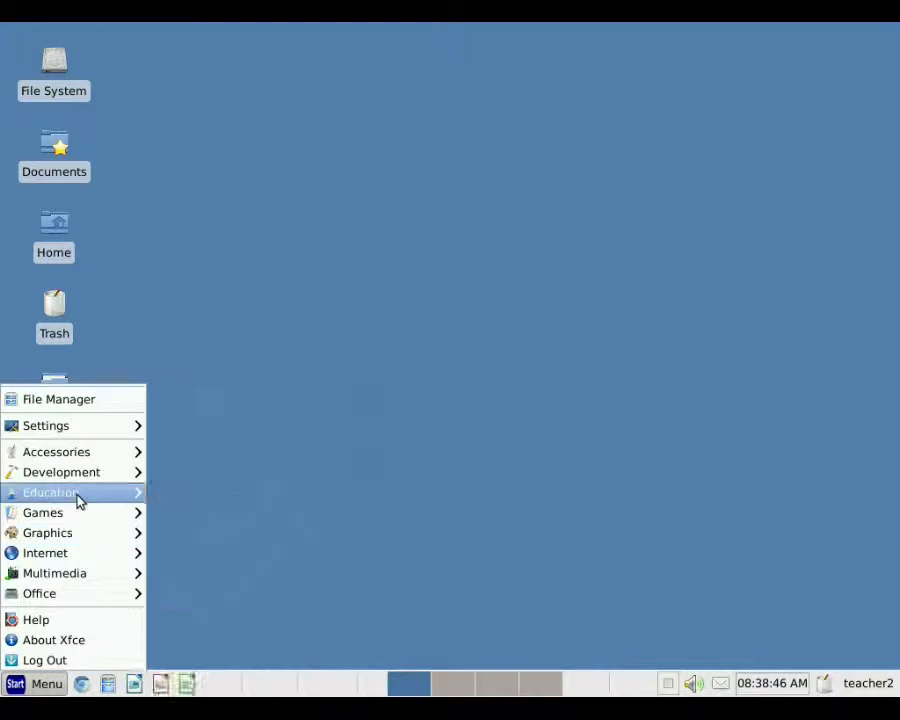
pyautogui.moveTo(80, 497)
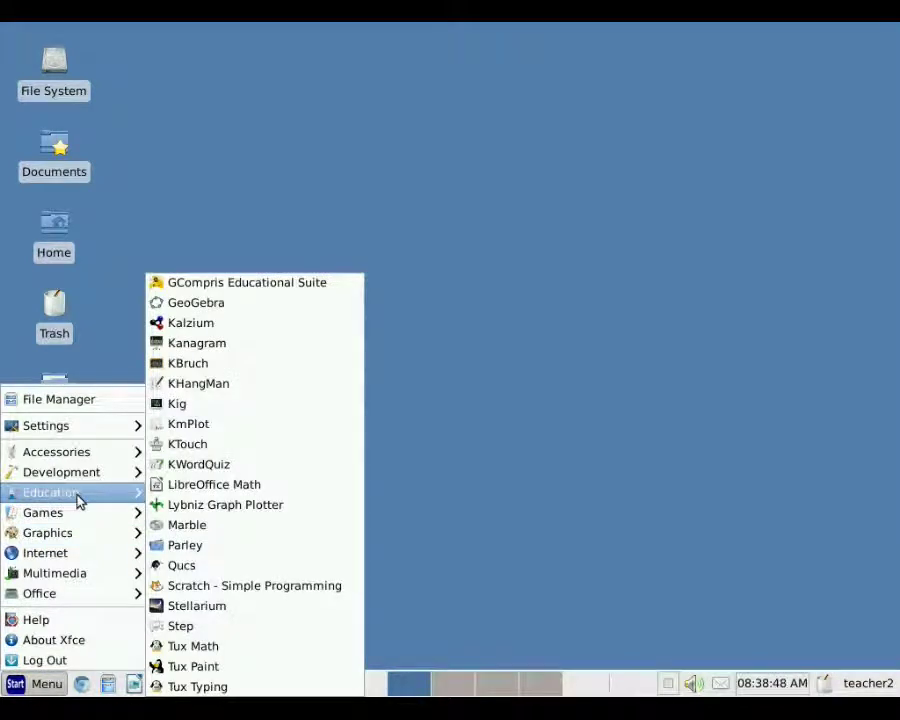
pyautogui.click(215, 455)
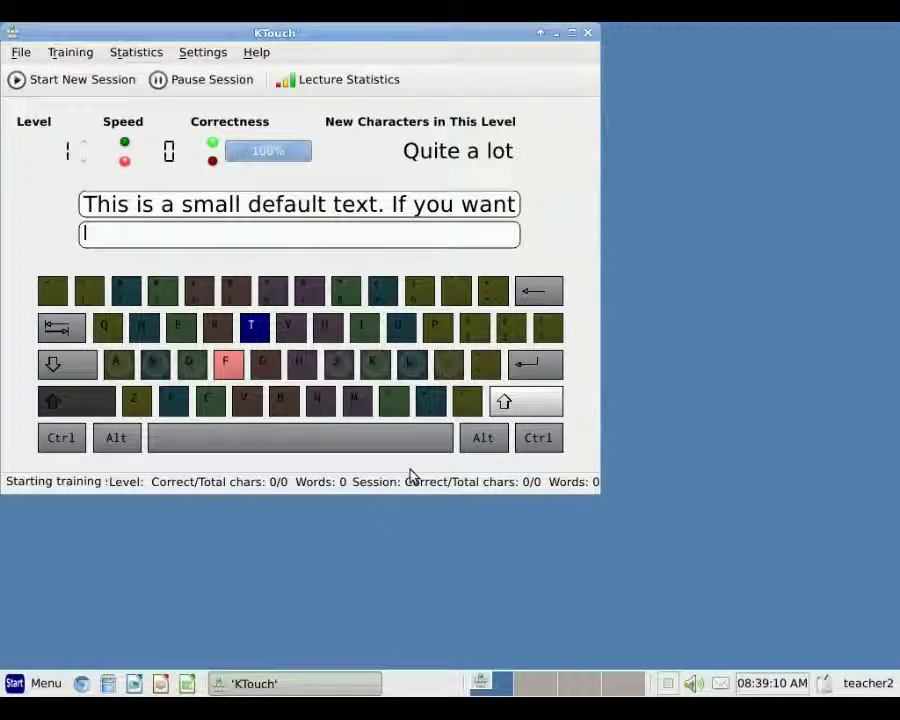
pyautogui.click(572, 36)
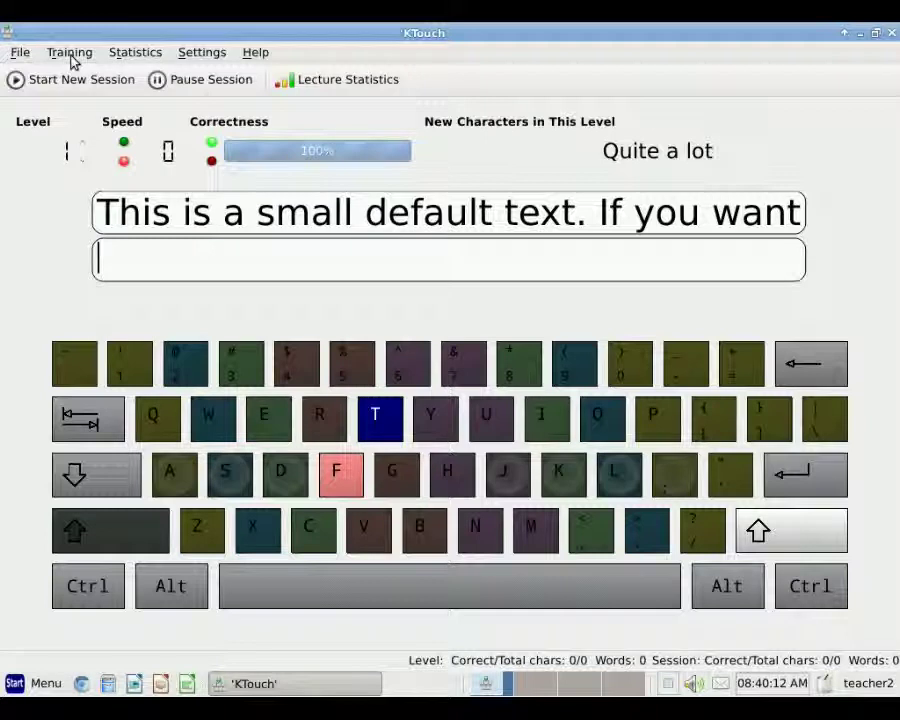
# Step: Open the training lecture en.ktouch.xml from the English folder of the KTouch lectures
pyautogui.click(70, 53)
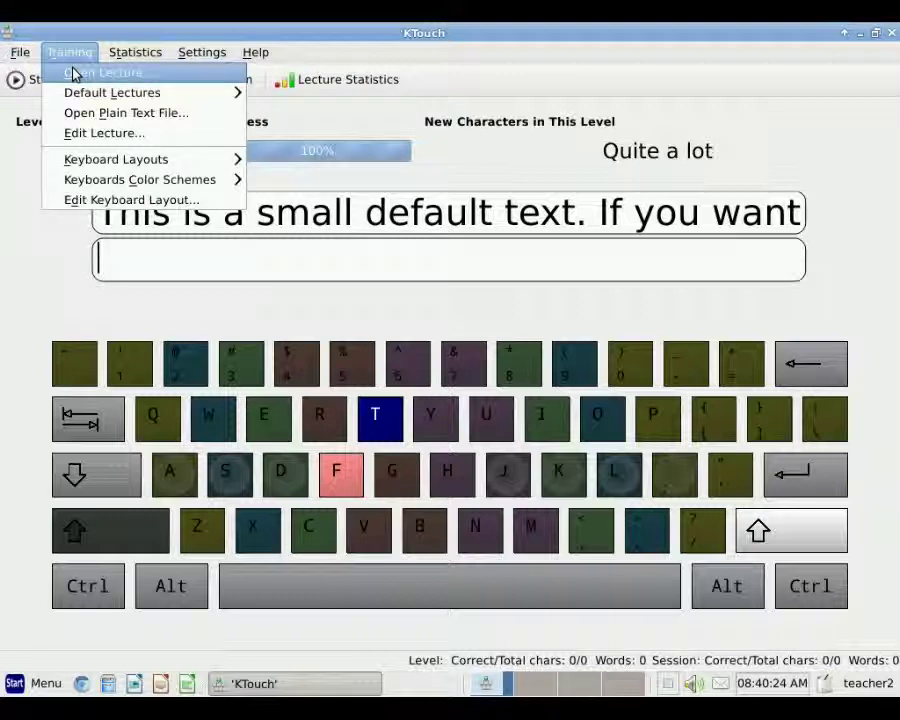
pyautogui.click(73, 74)
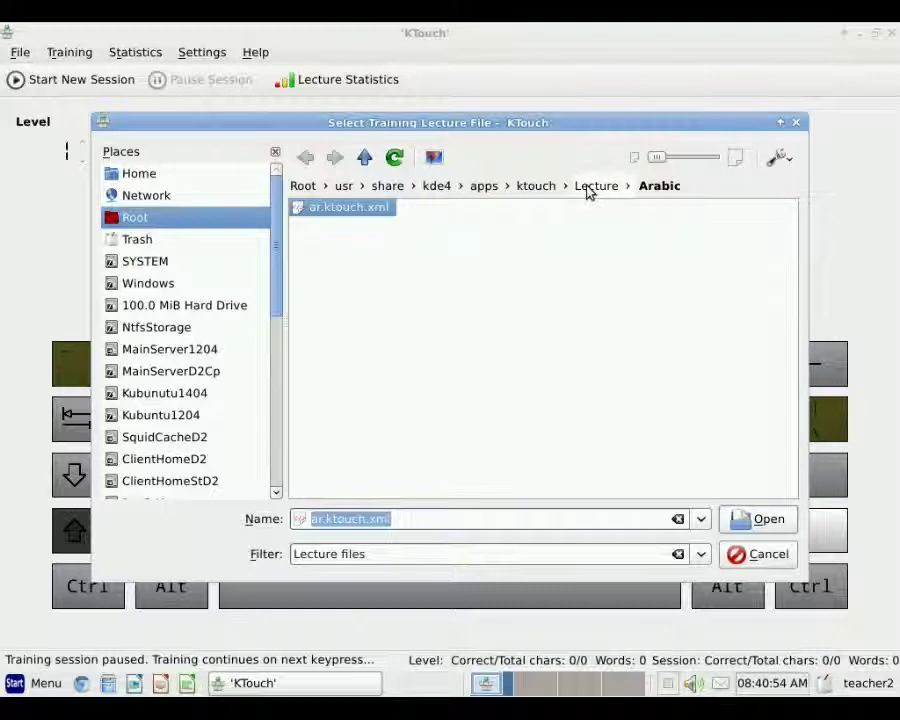
pyautogui.click(589, 190)
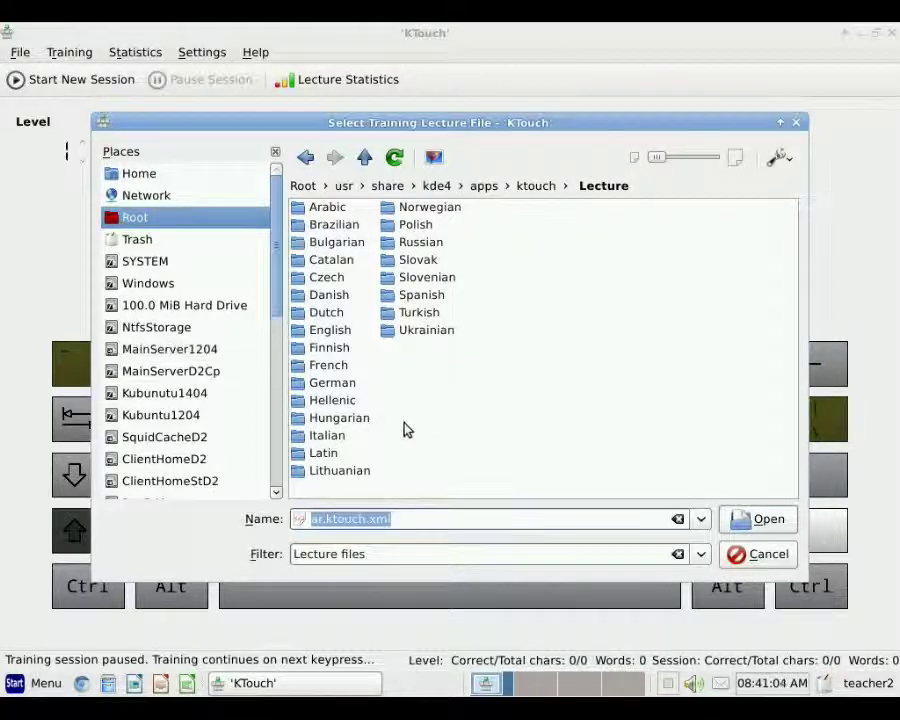
pyautogui.press('End')
pyautogui.click(330, 334)
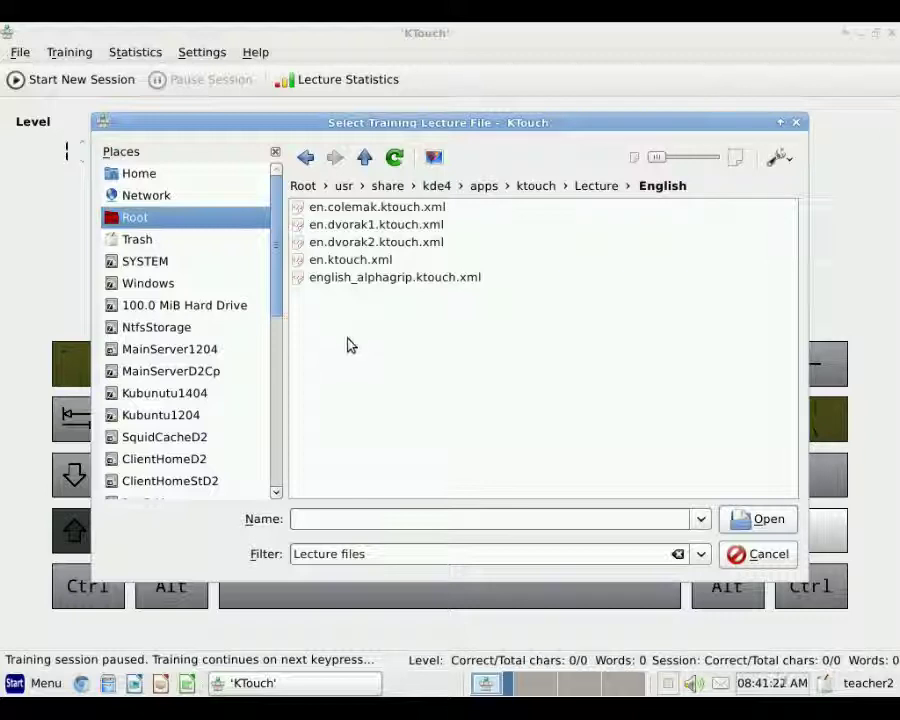
pyautogui.click(354, 263)
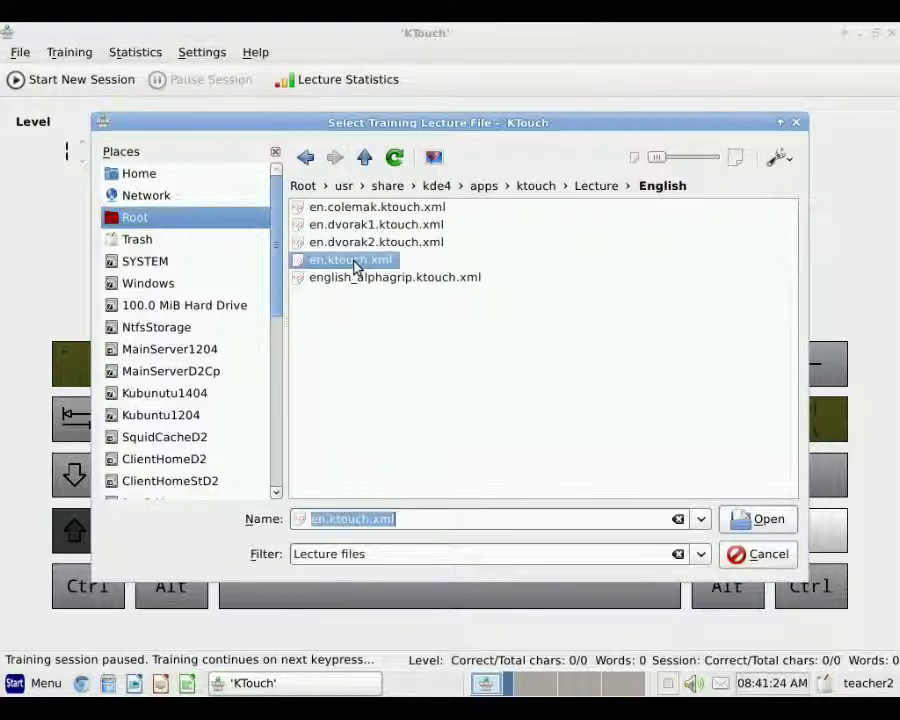
pyautogui.click(762, 520)
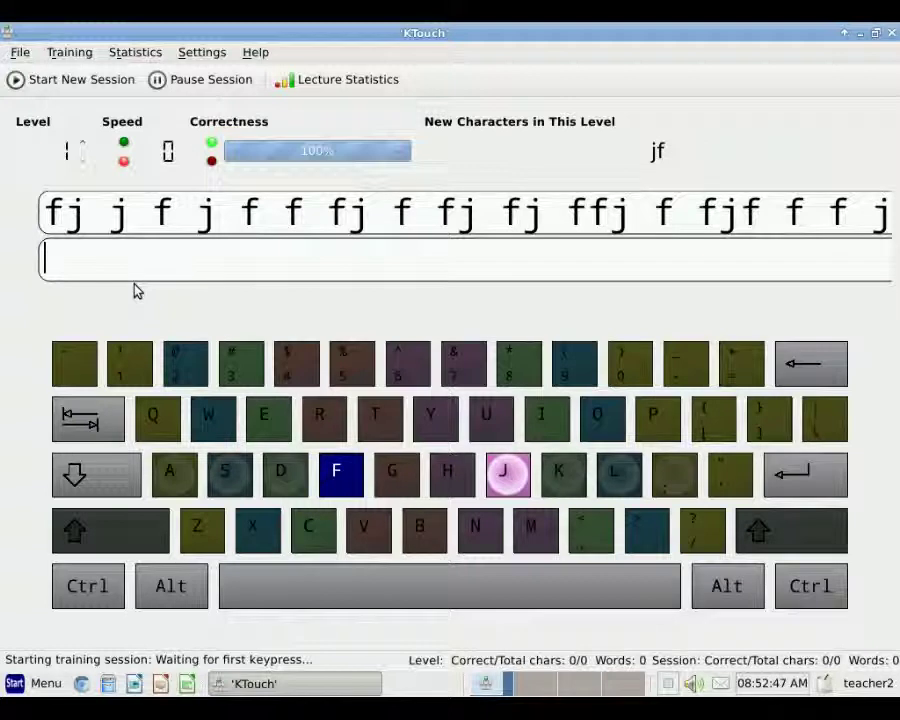
# Step: Begin the level 1 practice line by entering "fj j f j f f fj f fj"
pyautogui.write('fj ')
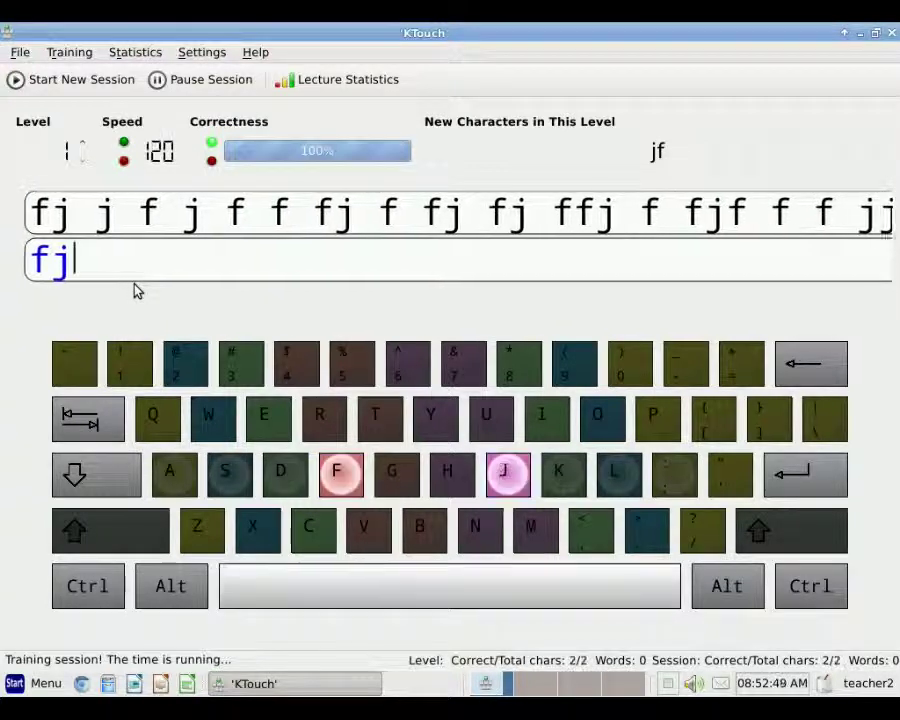
pyautogui.write('j ')
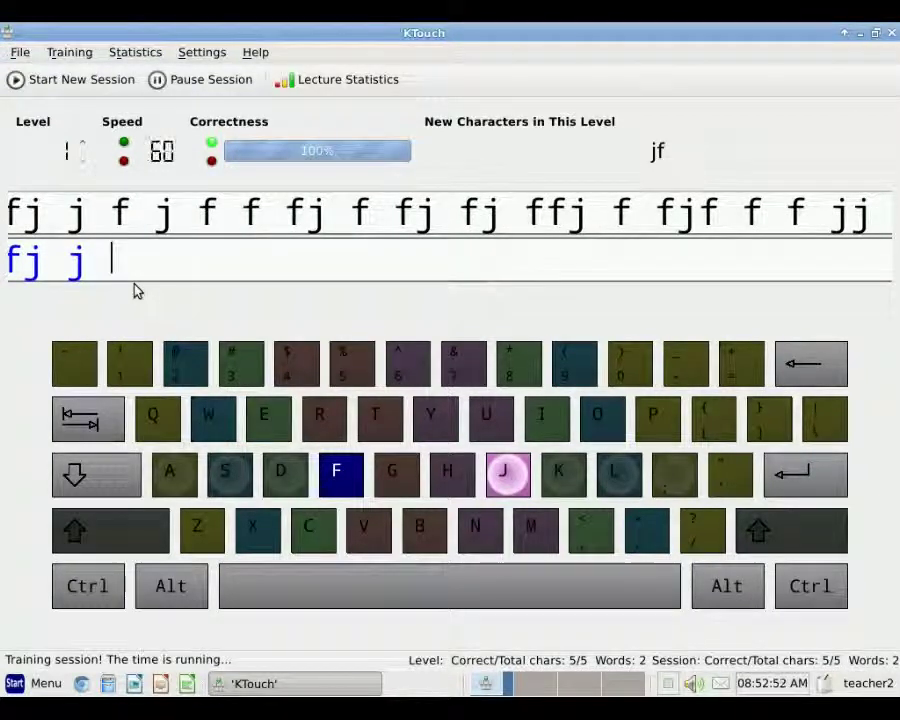
pyautogui.write('f ')
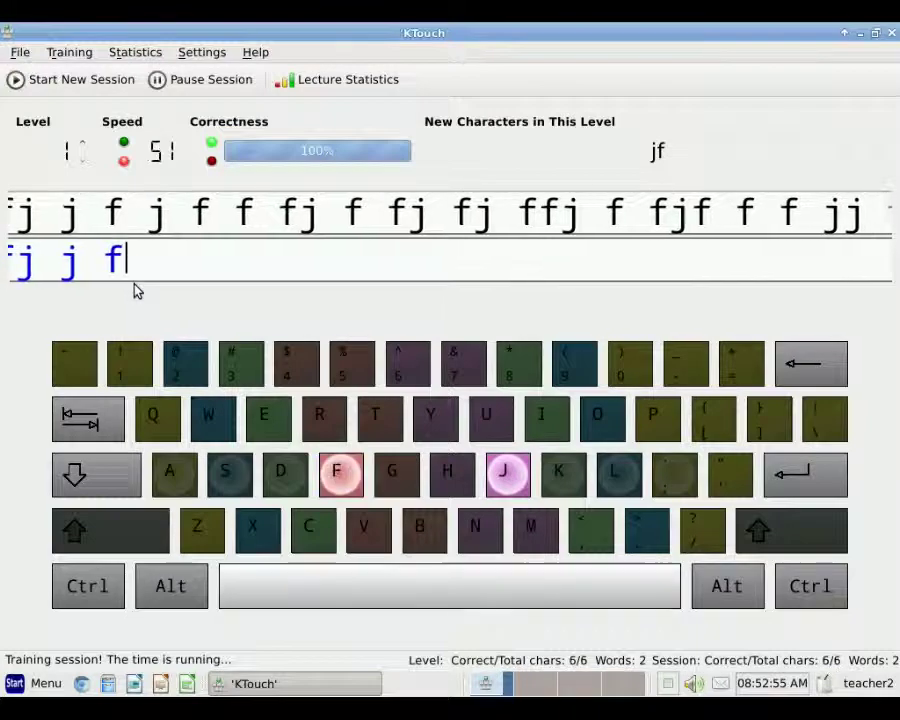
pyautogui.write('j')
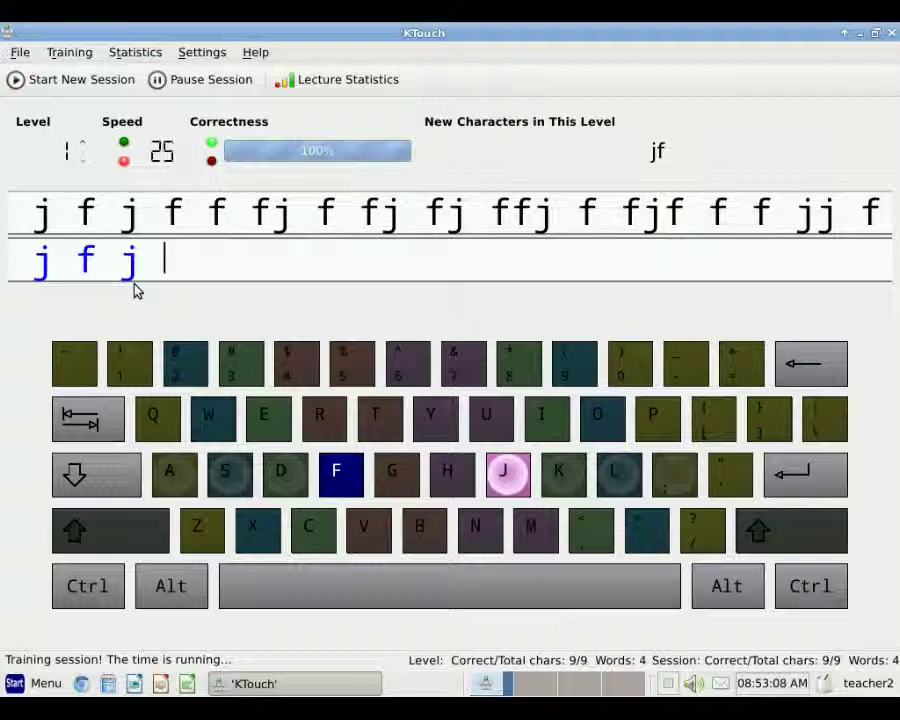
pyautogui.write('f')
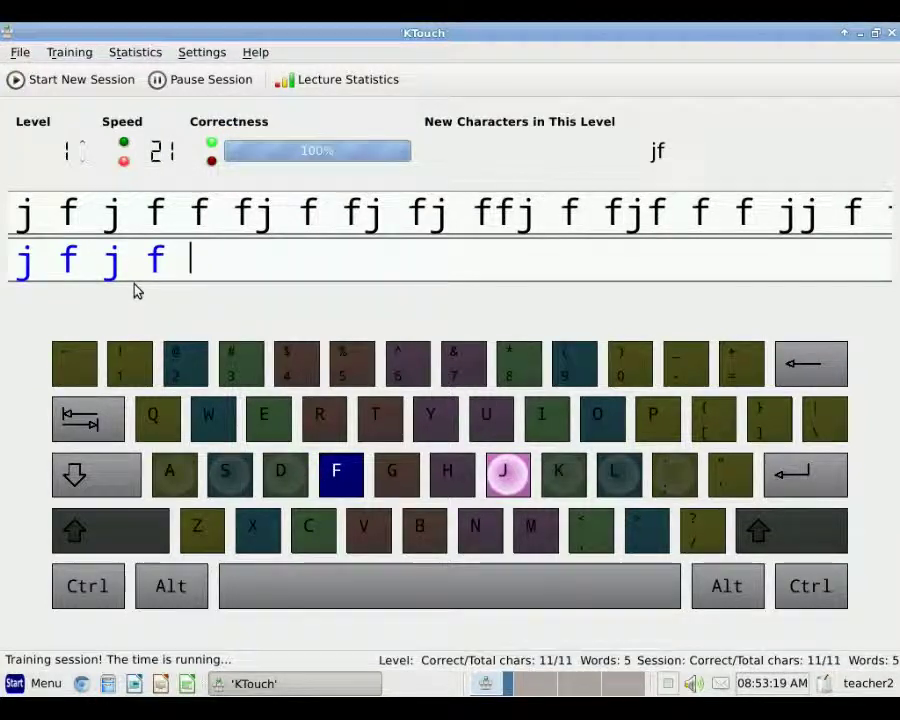
pyautogui.write('f fj')
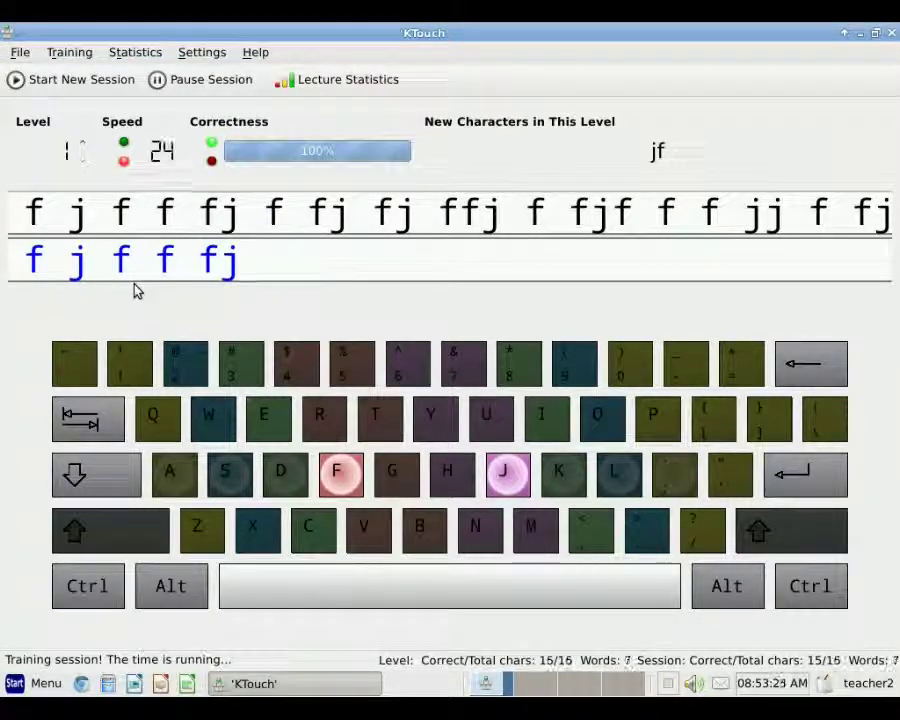
pyautogui.write(' f fj')
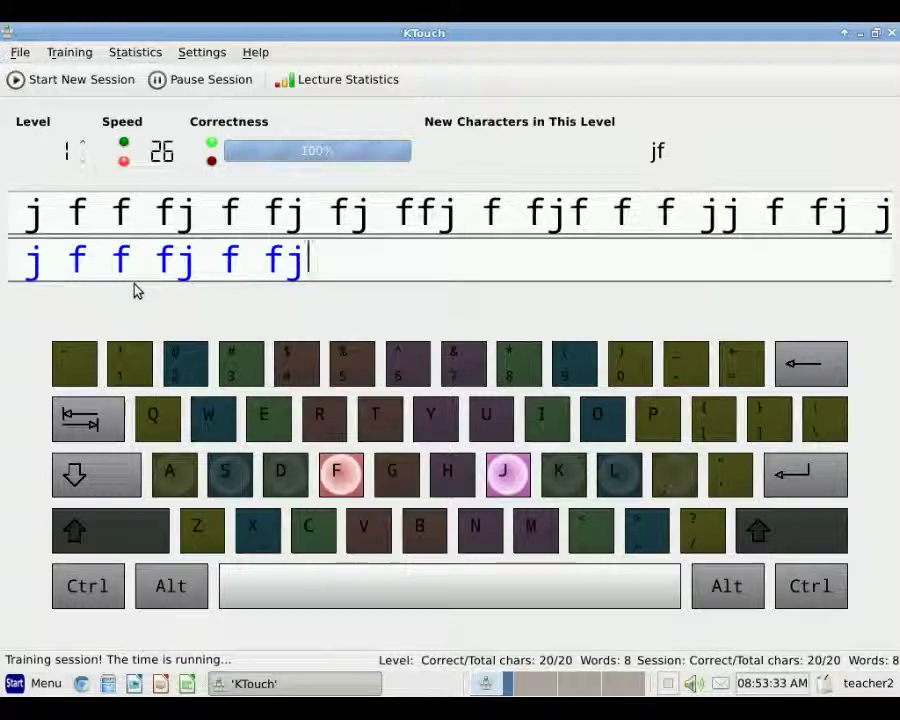
# Step: Enter the wrong characters "j" and "jsfkjfldf" in the practice line, erasing each mistake
pyautogui.write('j')
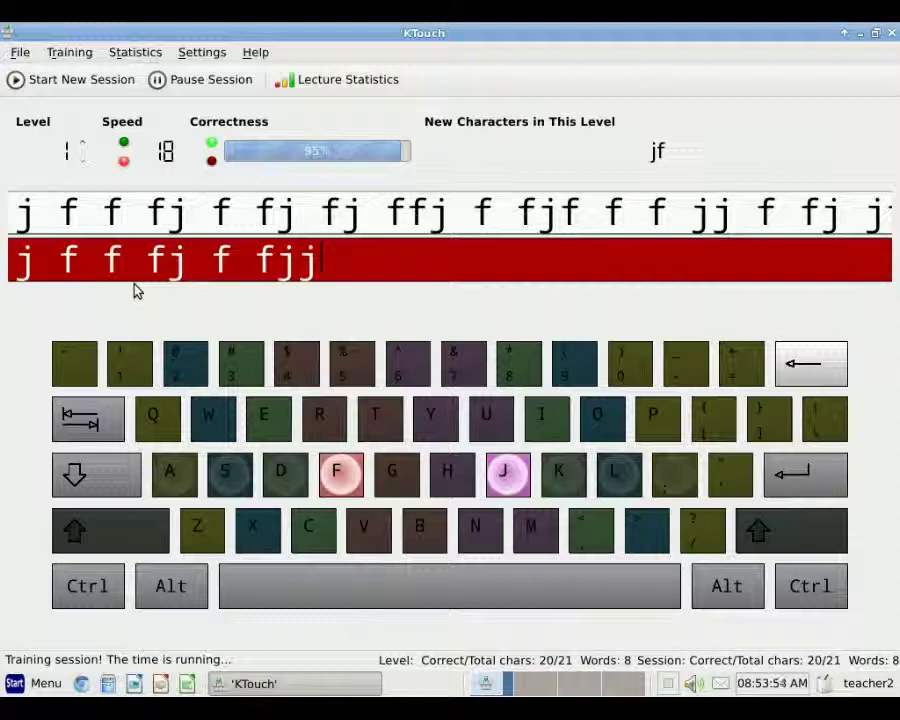
pyautogui.press('BackSpace')
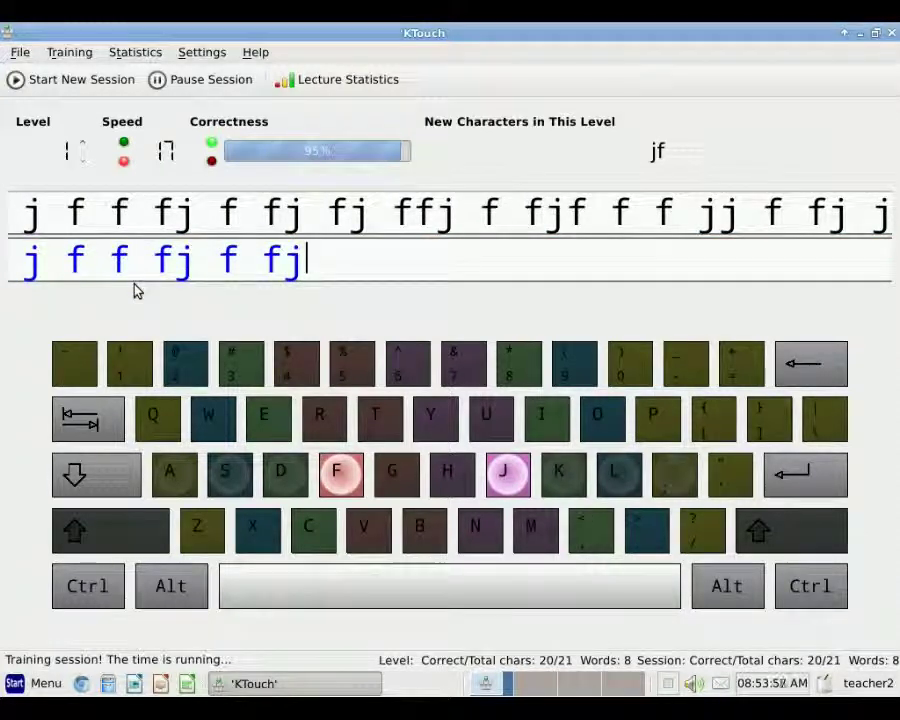
pyautogui.write('jsfkjfl')
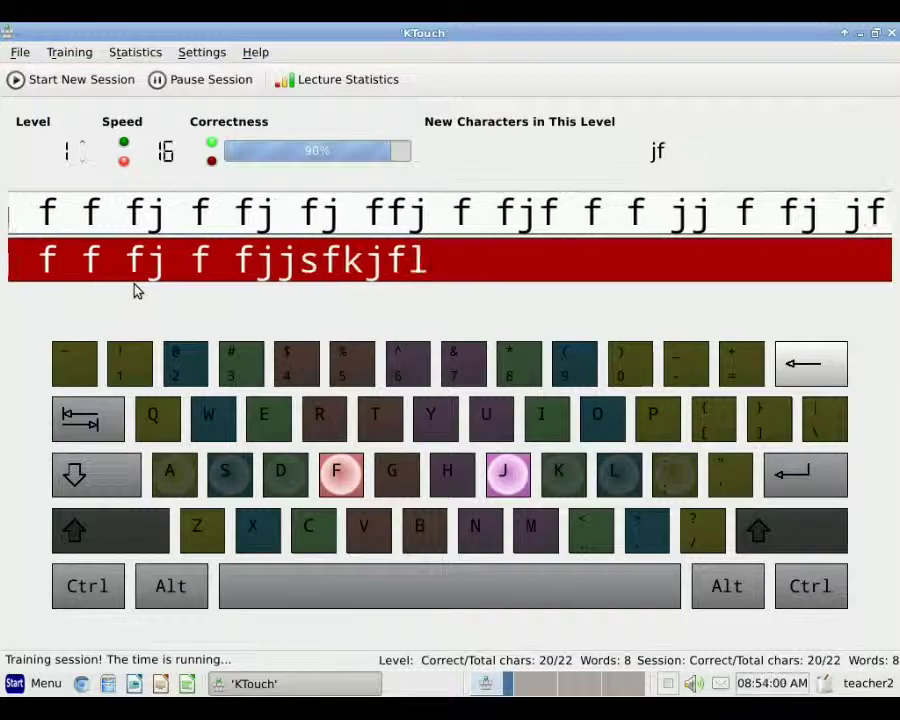
pyautogui.write('df')
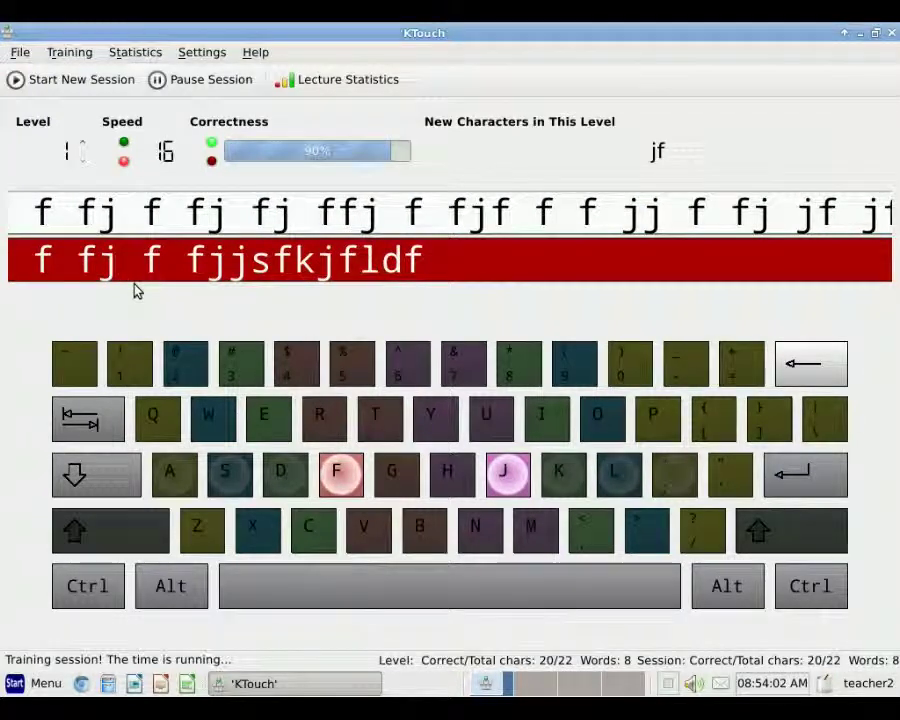
pyautogui.press('BackSpace')
pyautogui.press('BackSpace')
pyautogui.press('BackSpace')
pyautogui.press('BackSpace')
pyautogui.press('BackSpace')
pyautogui.press('BackSpace')
pyautogui.press('BackSpace')
pyautogui.press('BackSpace')
pyautogui.press('BackSpace')
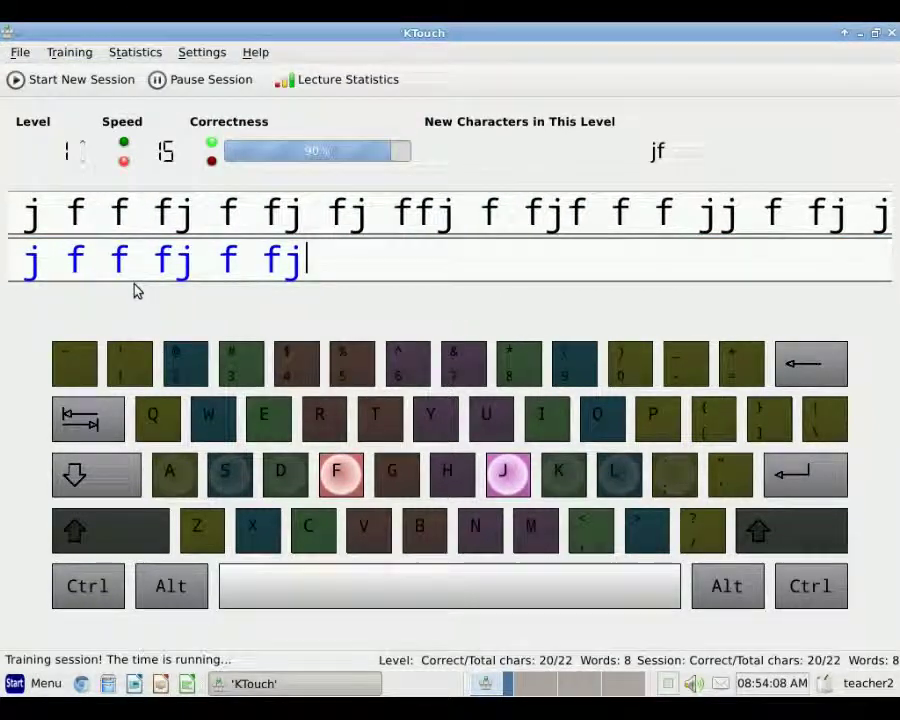
# Step: Complete the first practice line with "fj ffj f fjf f f jj f fj jf jf fj jfj fjf" and move to the next line
pyautogui.write('fj ffj f')
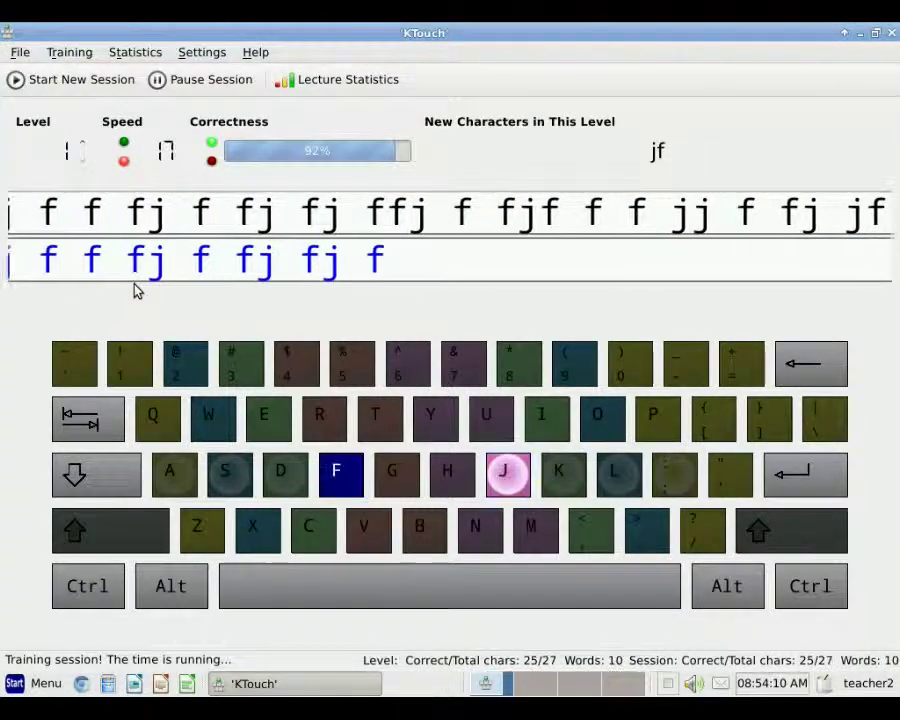
pyautogui.write(' fjf f')
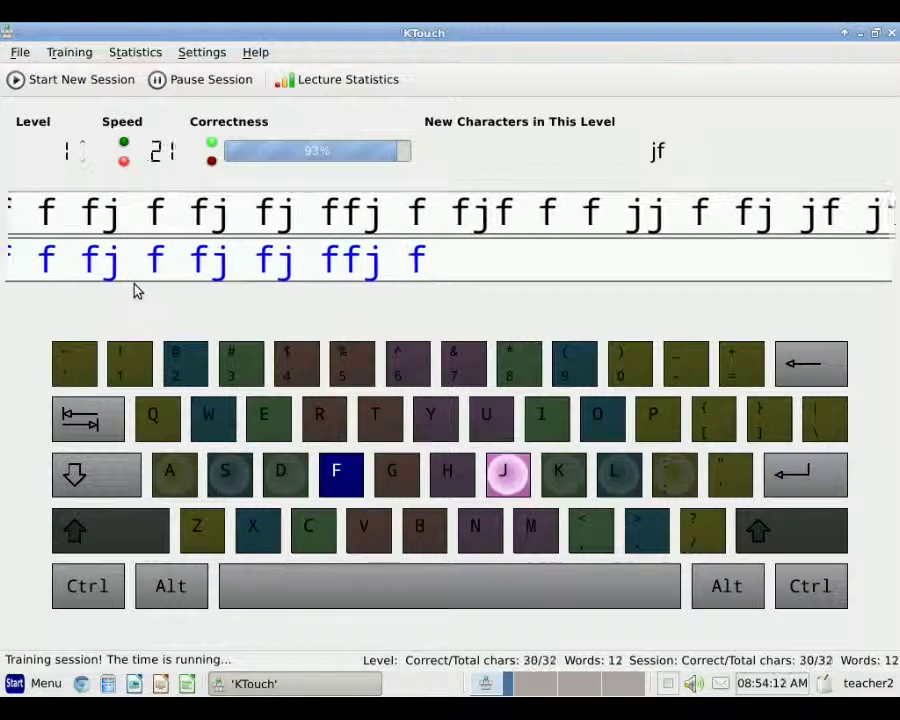
pyautogui.write(' f jj f fj jf jf ff')
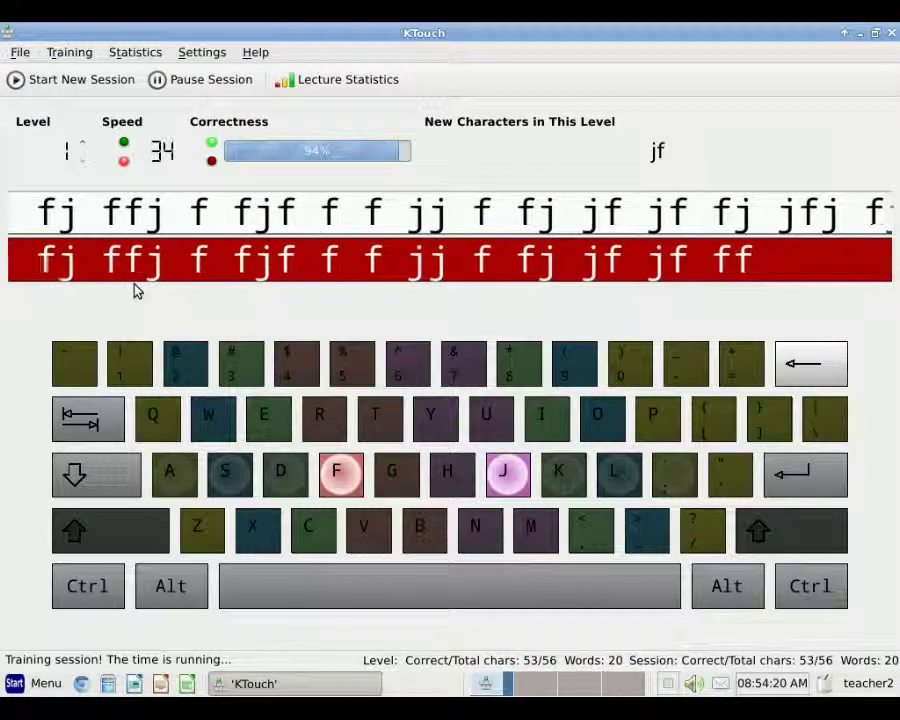
pyautogui.press('BackSpace')
pyautogui.write('j jfj fjf')
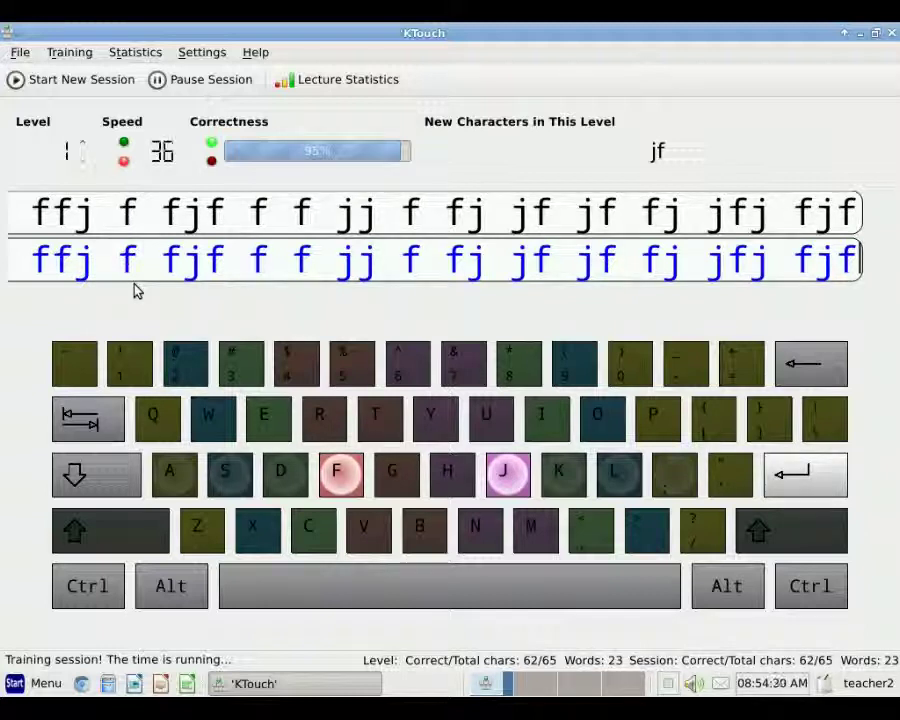
pyautogui.press('Return')
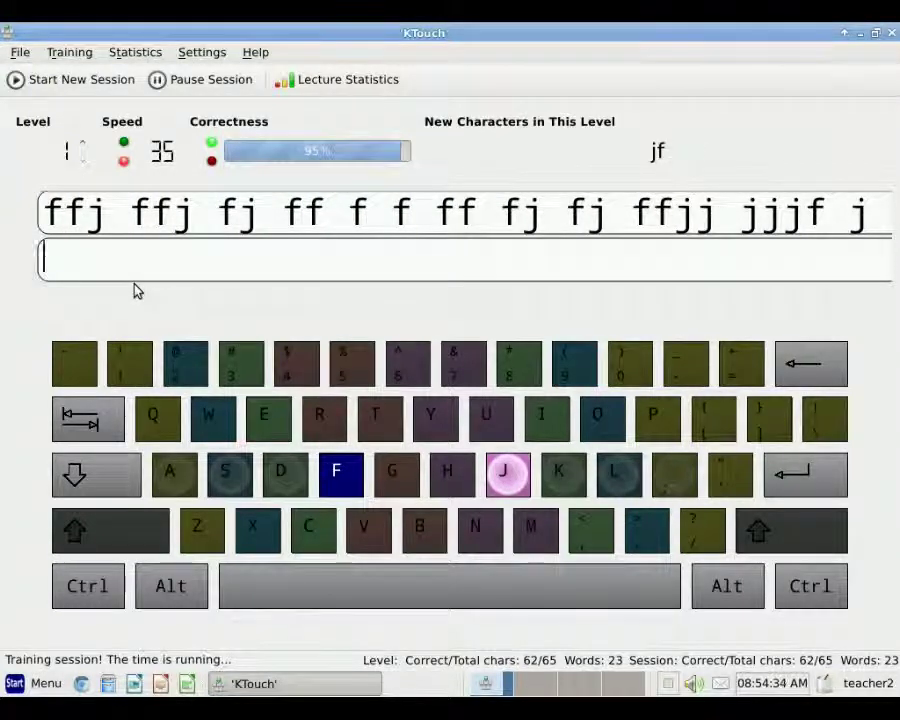
# Step: Enter "ffj ffj fj ff f f ff fj fj ffjj jjjf" in the second practice line, correcting the wrong letters
pyautogui.write('ffj f')
pyautogui.write('fj fj ff')
pyautogui.write(' f f f')
pyautogui.write('f fj f')
pyautogui.write('j ffjj ')
pyautogui.write('fff')
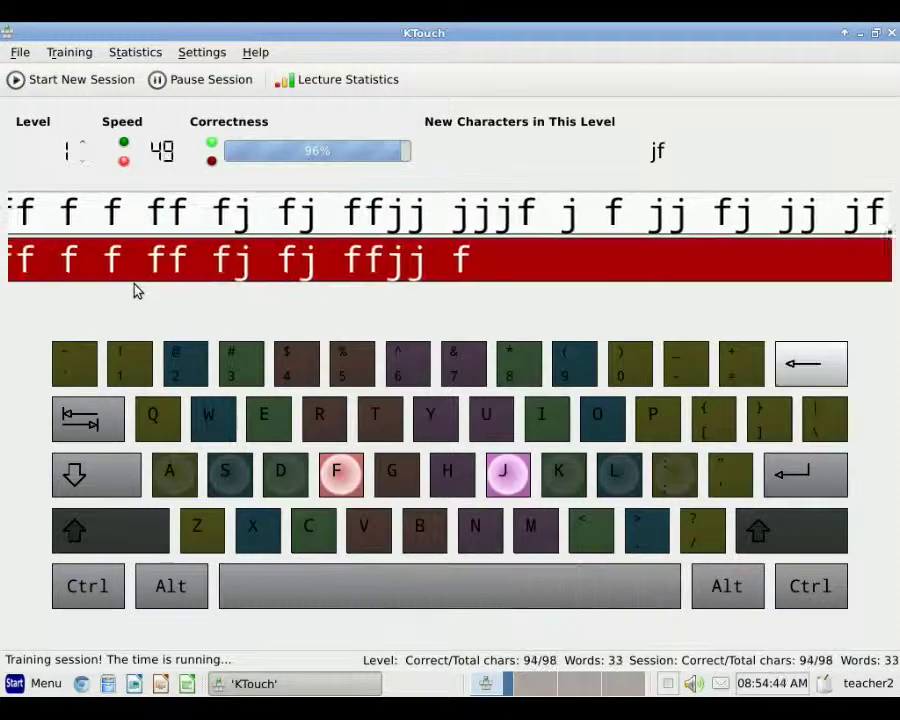
pyautogui.press('BackSpace')
pyautogui.press('BackSpace')
pyautogui.press('BackSpace')
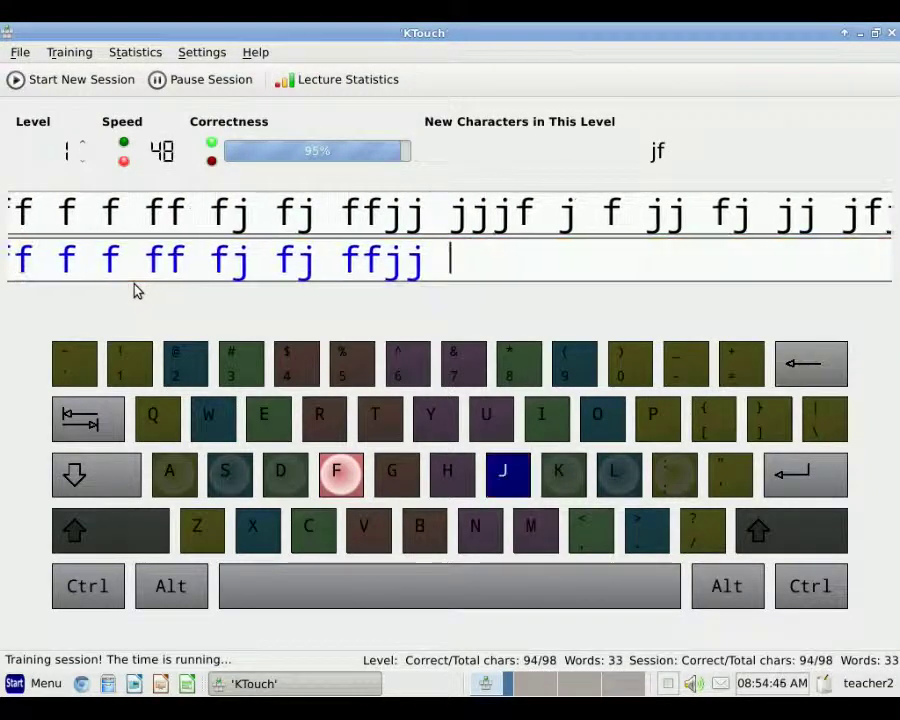
pyautogui.write('jjjf')
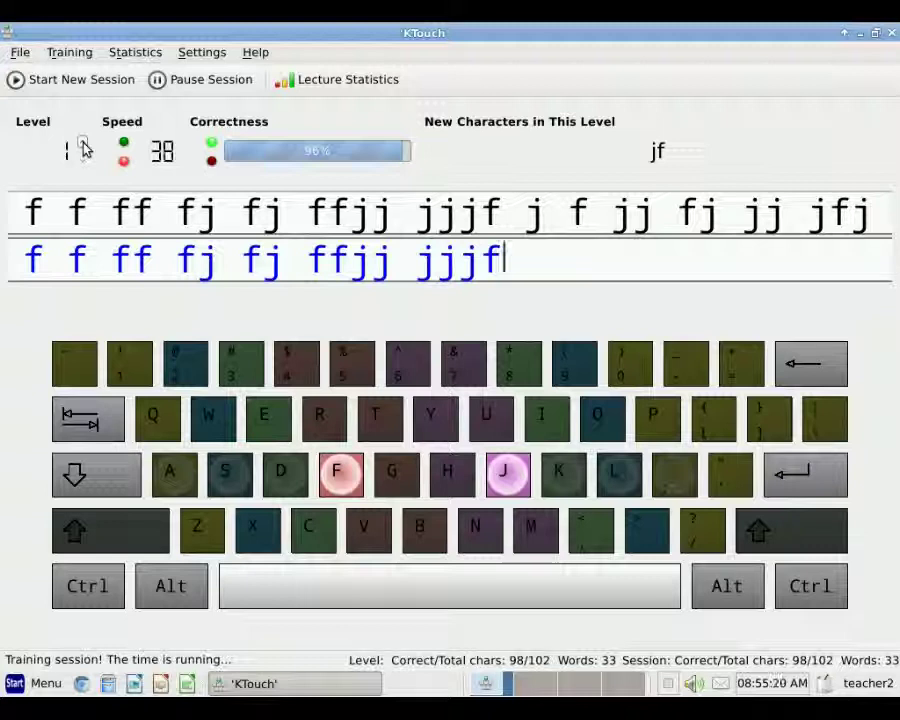
# Step: Raise the training to level 2 and enter "djd k djd k fdj k" in its practice line
pyautogui.click(84, 144)
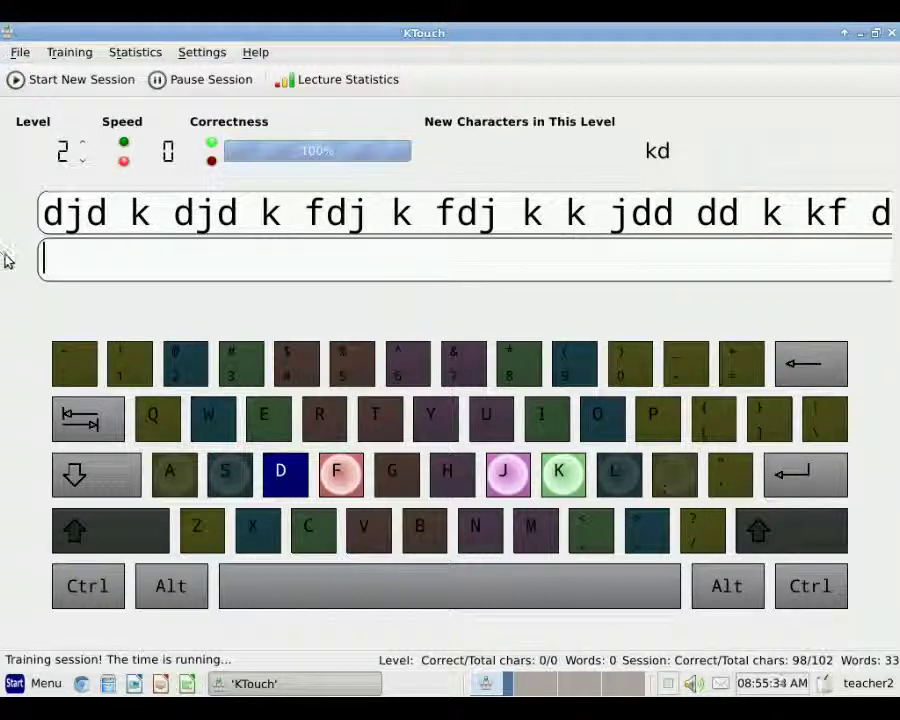
pyautogui.write('djd')
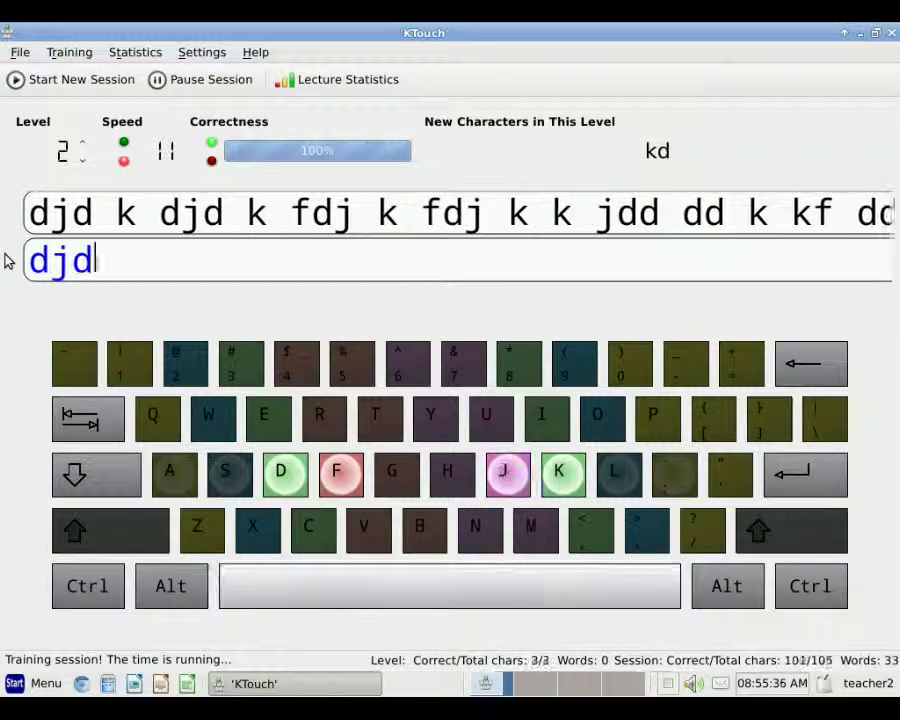
pyautogui.write(' k djd k f')
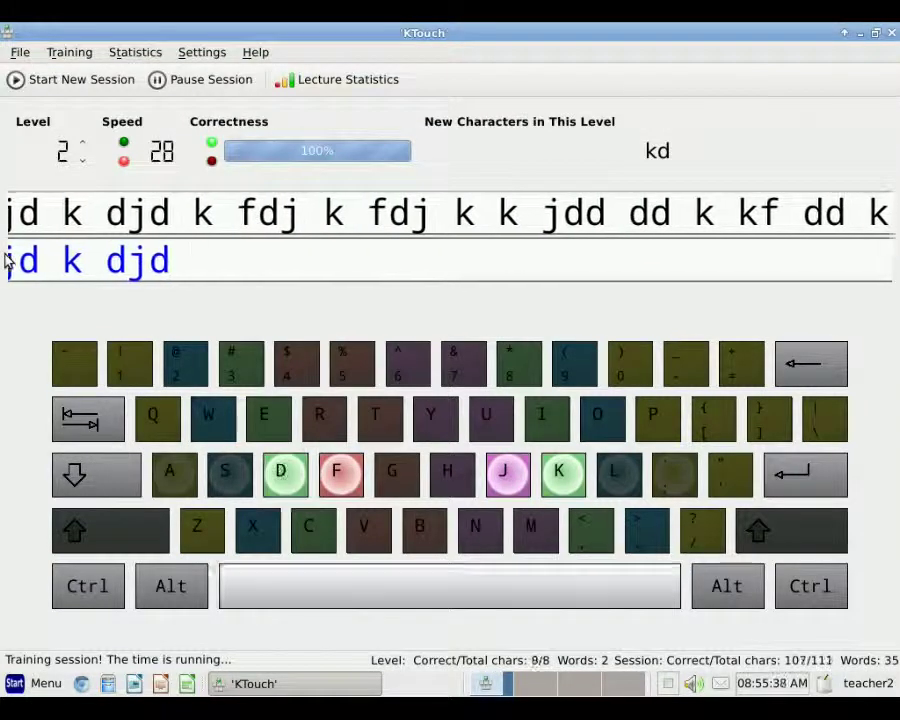
pyautogui.write('dj k')
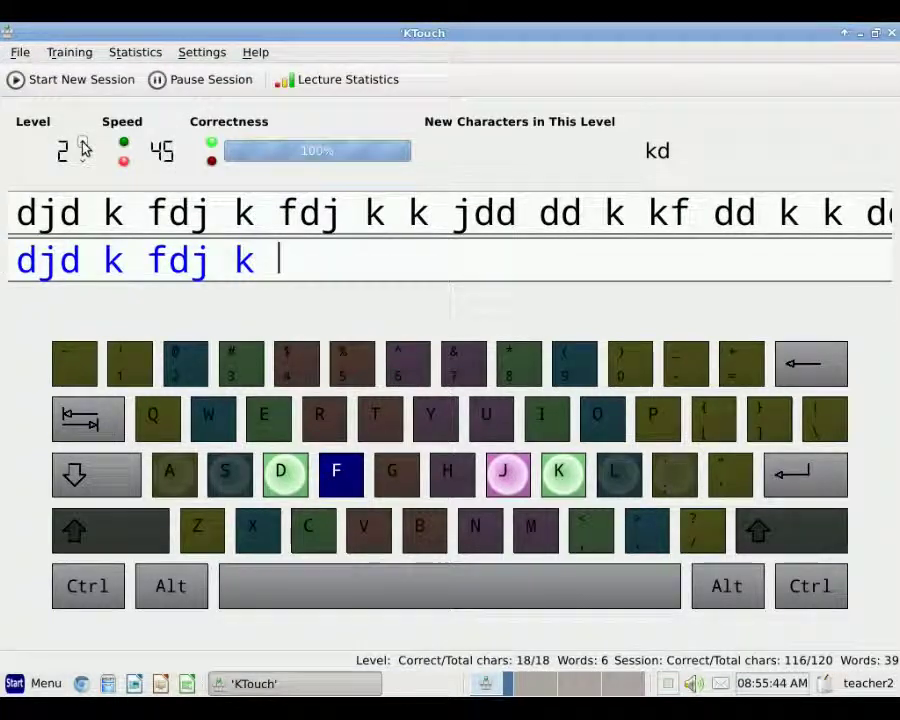
# Step: Raise the training to level 3
pyautogui.click(84, 143)
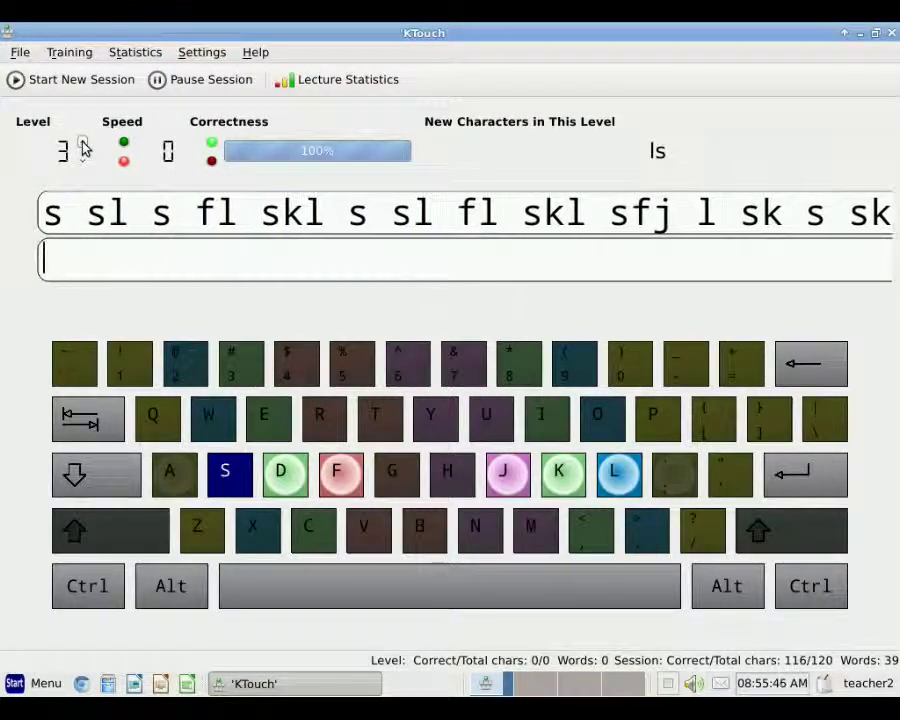
# Step: Raise the training level step by step to level 7
pyautogui.click(83, 144)
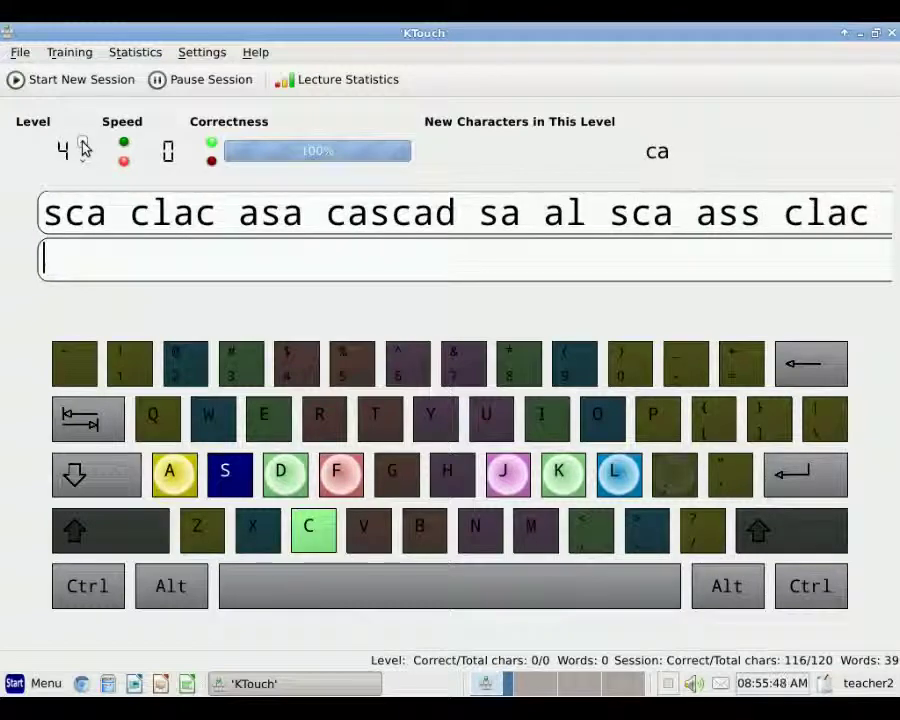
pyautogui.click(83, 144)
pyautogui.click(83, 144)
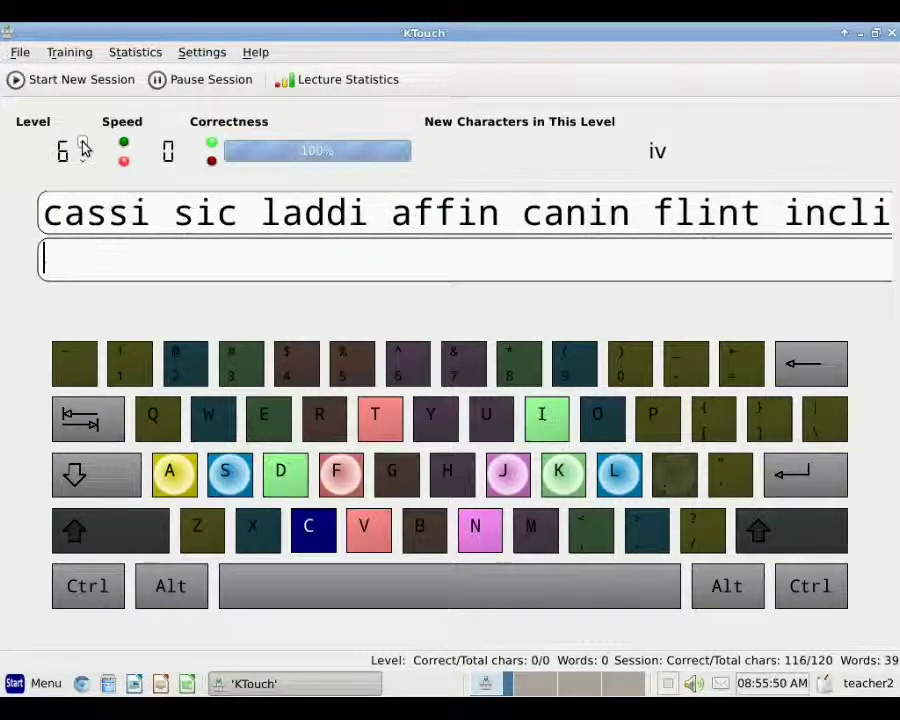
pyautogui.click(83, 144)
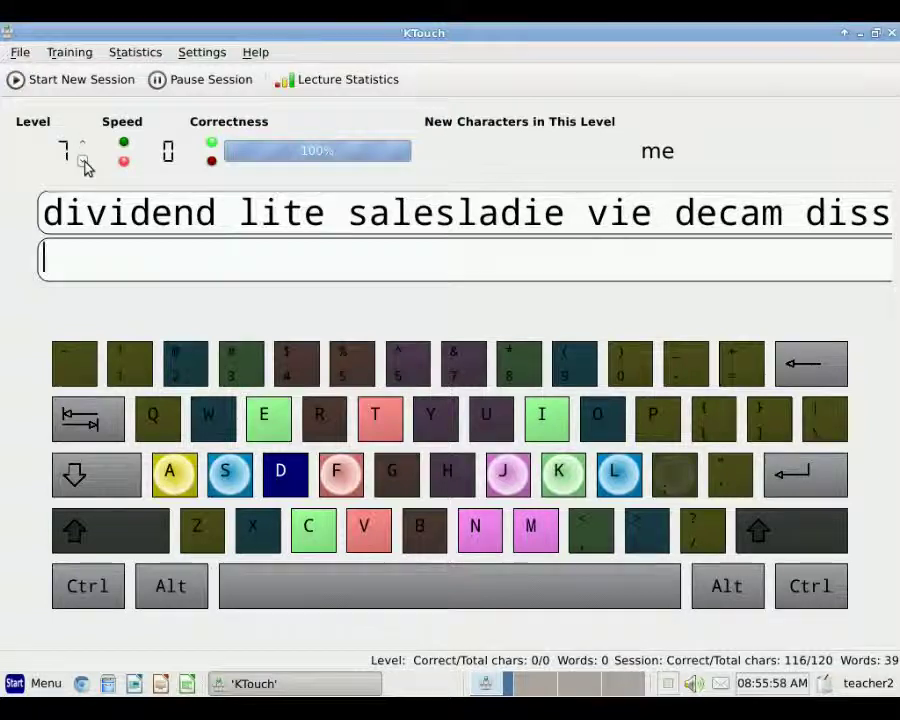
# Step: Lower the training level back down to level 1
pyautogui.click(85, 165)
pyautogui.click(85, 165)
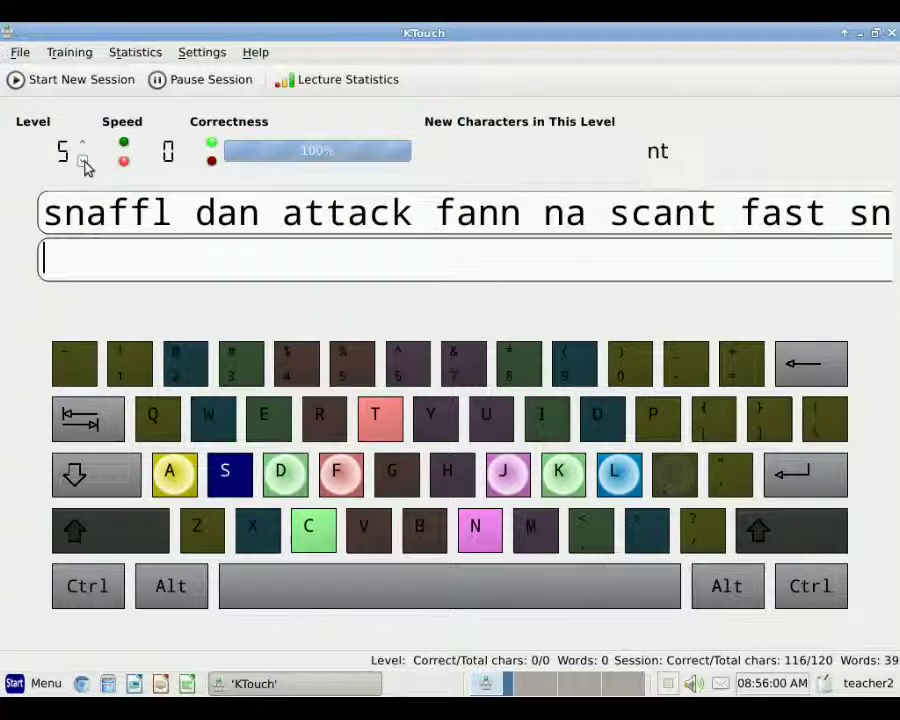
pyautogui.click(83, 164)
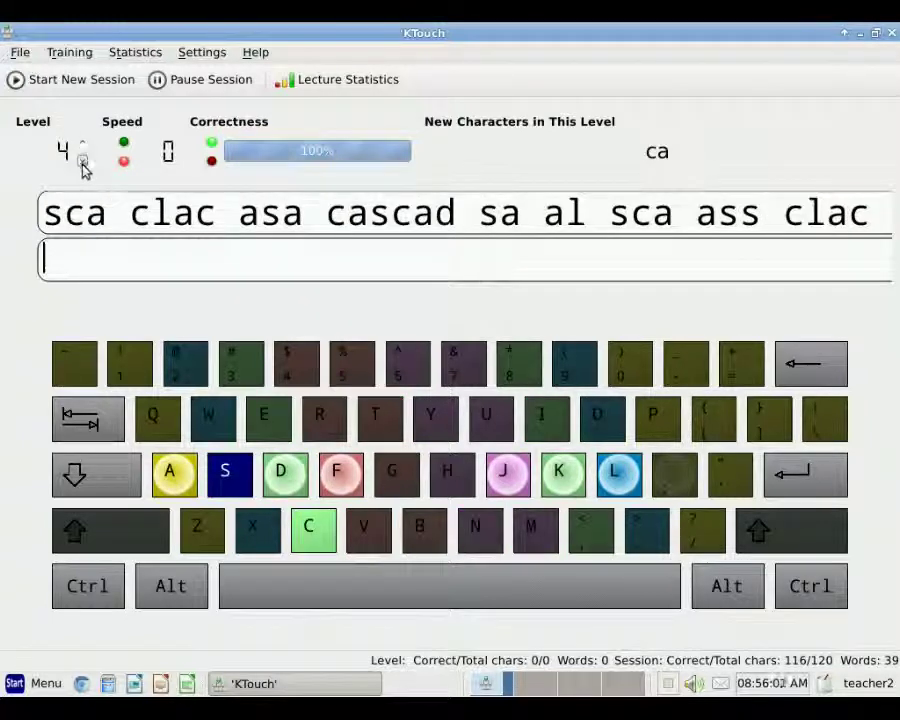
pyautogui.click(83, 164)
pyautogui.click(83, 164)
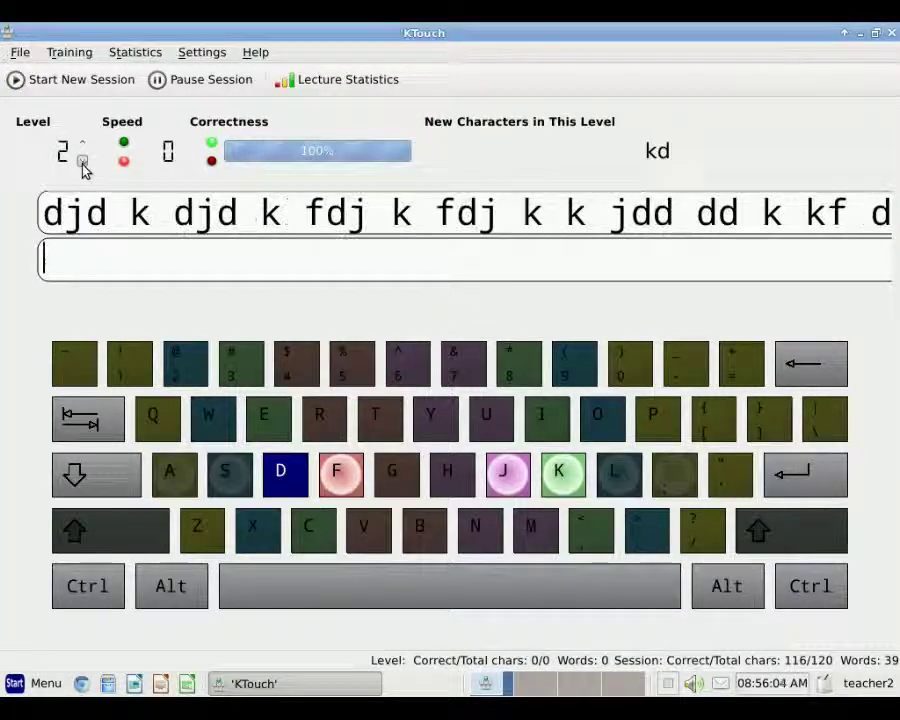
pyautogui.click(83, 164)
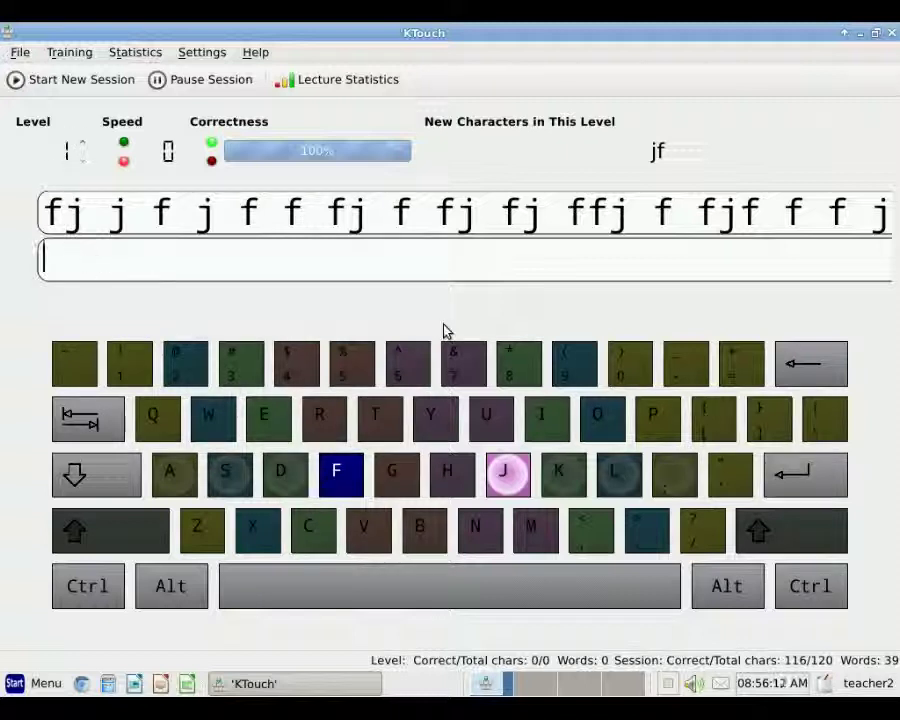
pyautogui.click(668, 685)
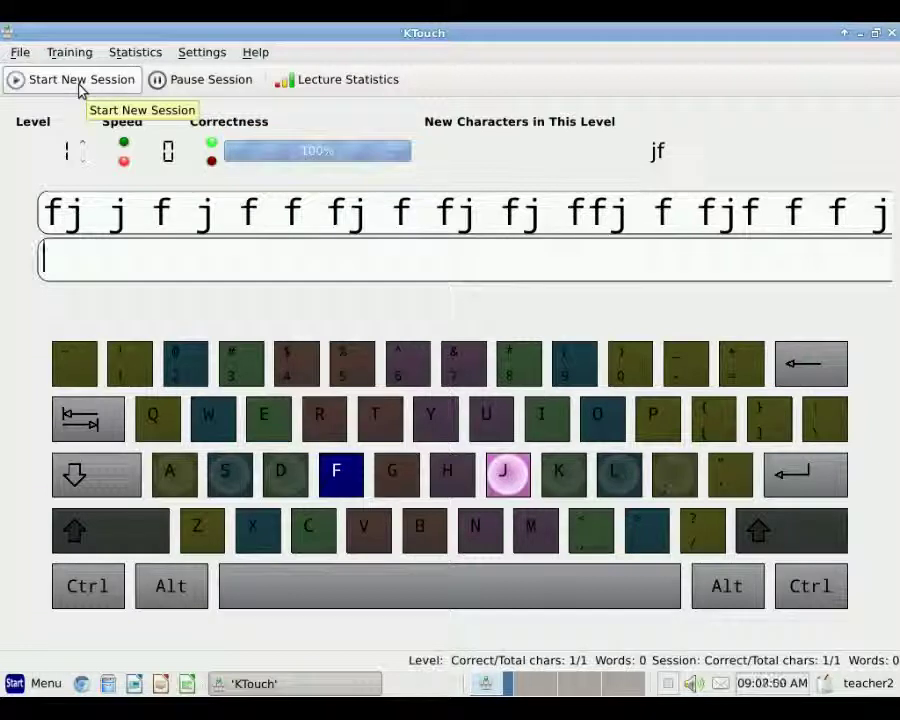
# Step: Start a new training session keeping the current level and enter "fj j f j f f fj f fj fj ffj" in the first practice line
pyautogui.click(80, 88)
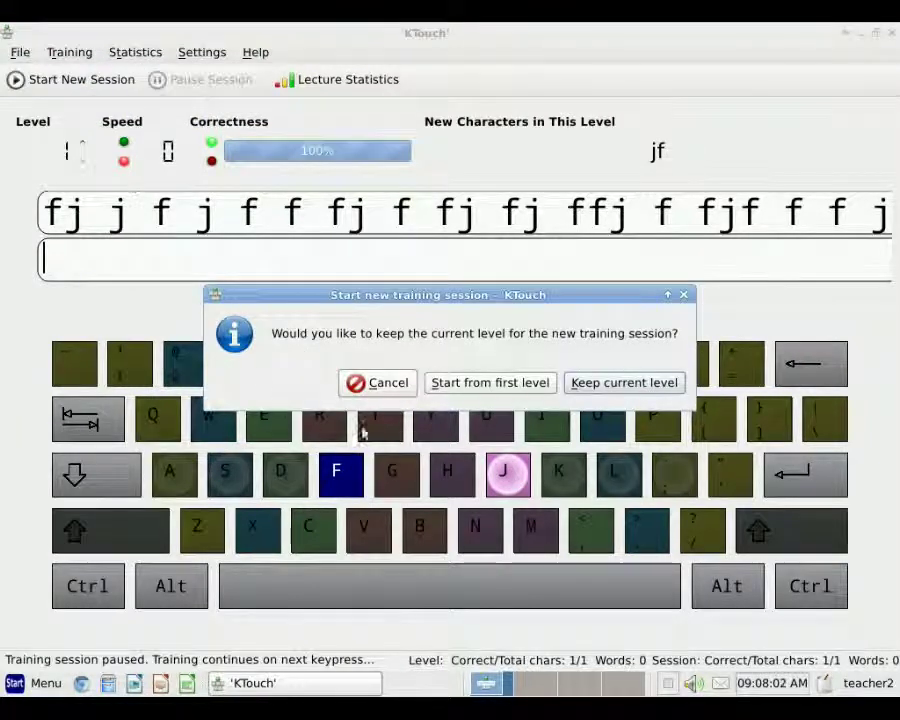
pyautogui.click(627, 383)
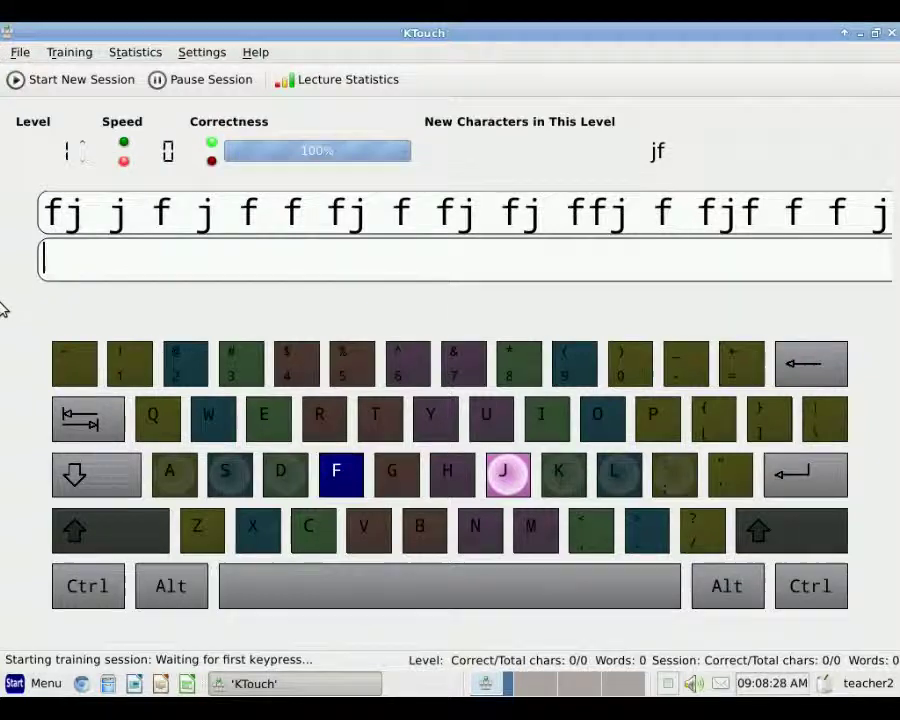
pyautogui.write('fj j')
pyautogui.write(' f j f f')
pyautogui.write('f fj f')
pyautogui.write(' fj fj ')
pyautogui.write('ffj')
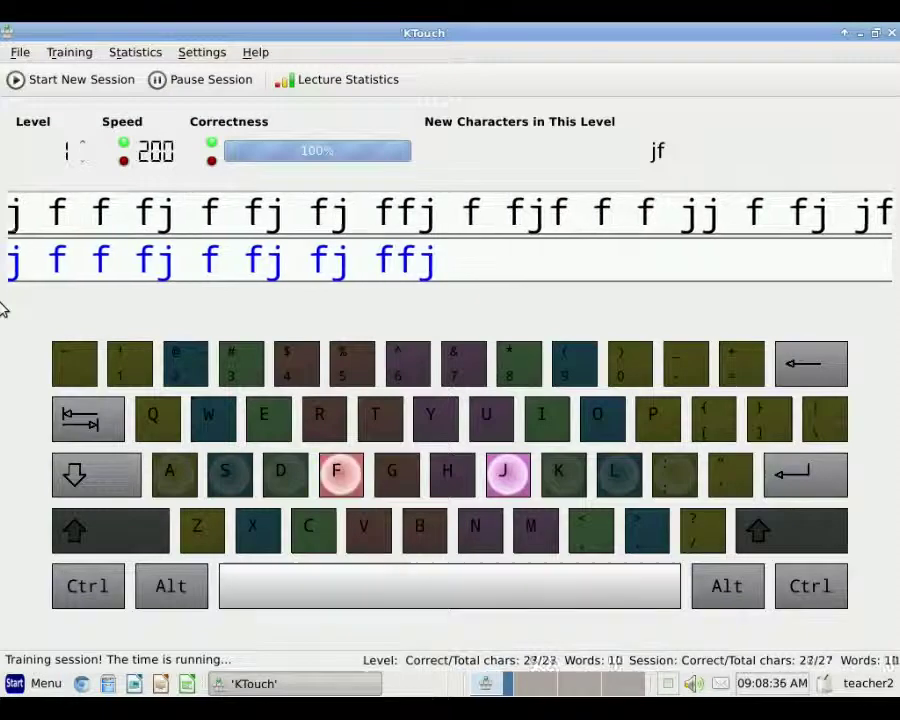
# Step: Complete the first practice line with "f fjf f f jj f fj jf jf fj jfj fjf" and move to the next line
pyautogui.write(' f fjf ff')
pyautogui.press('BackSpace')
pyautogui.write('f jj f ')
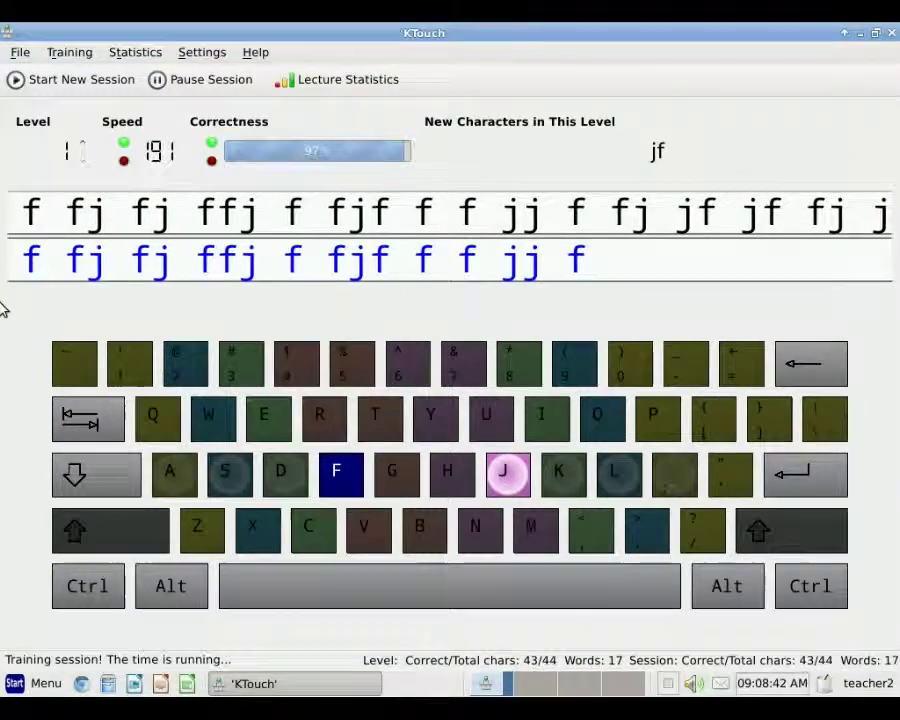
pyautogui.write('fj ')
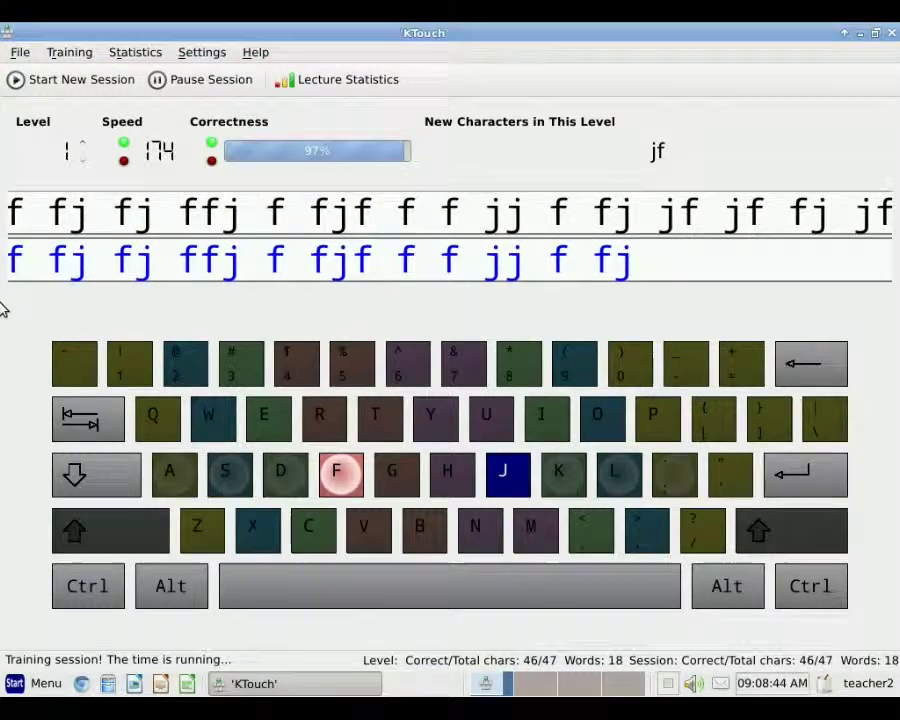
pyautogui.write('jf ')
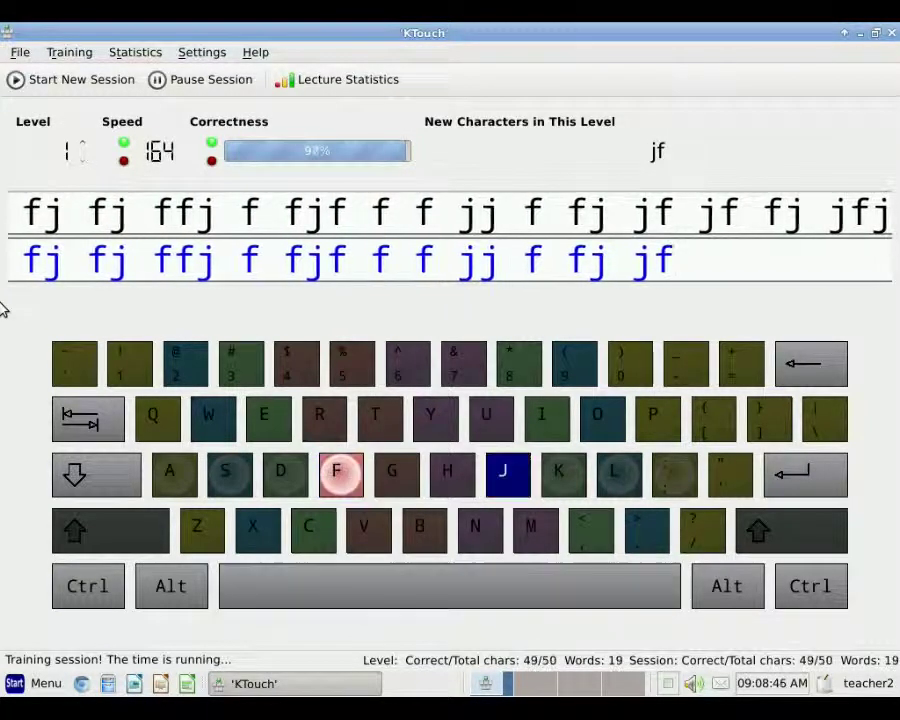
pyautogui.write('jf f')
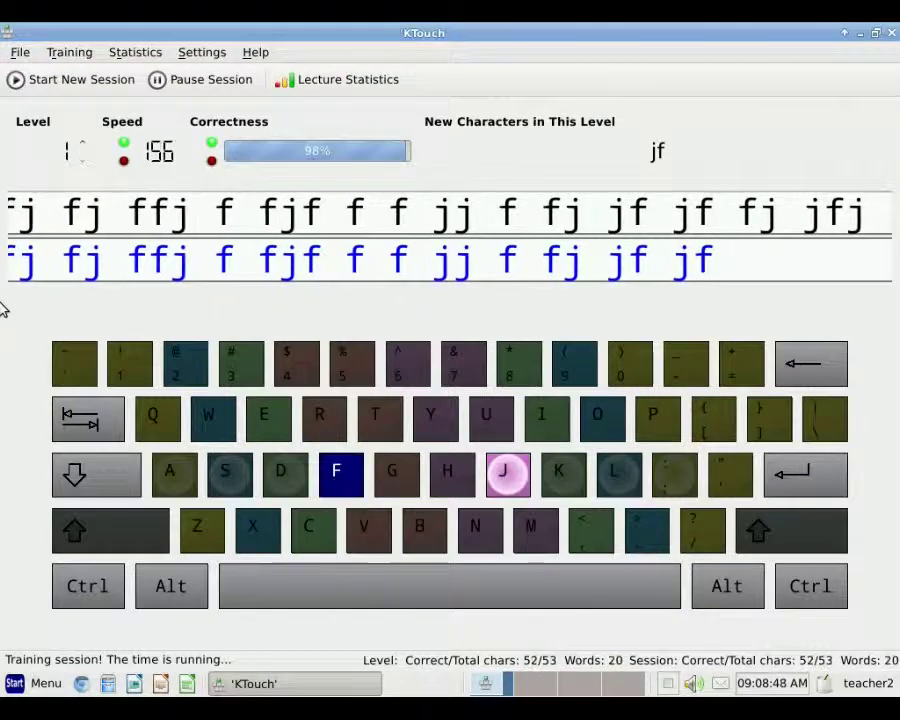
pyautogui.write('j jfj')
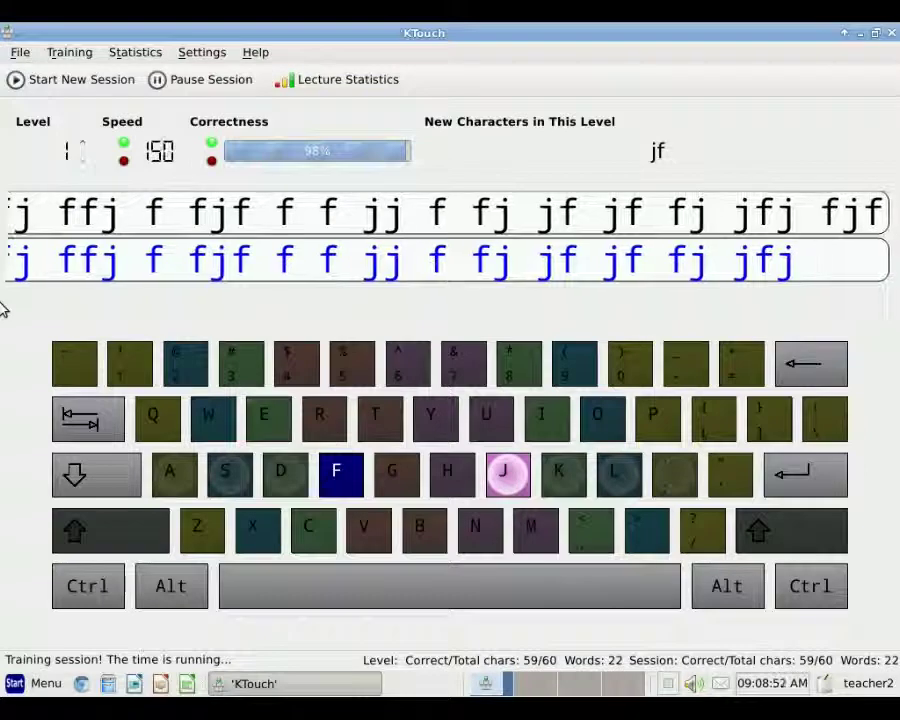
pyautogui.write(' fjf')
pyautogui.press('Return')
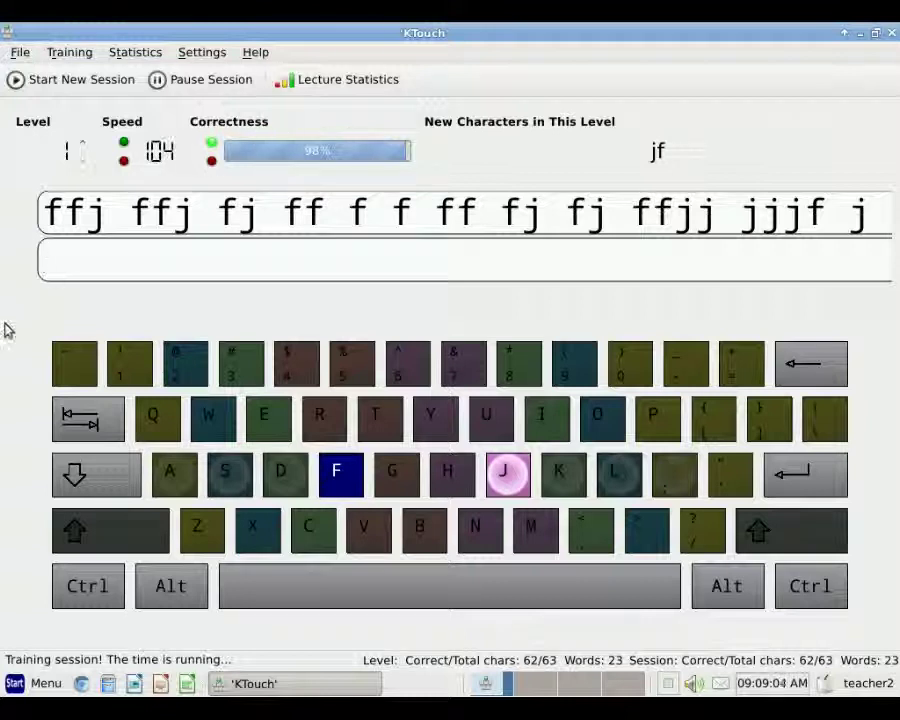
# Step: Enter "ffj ffj fj" at the start of the second practice line, correcting the wrong letters
pyautogui.write('ff')
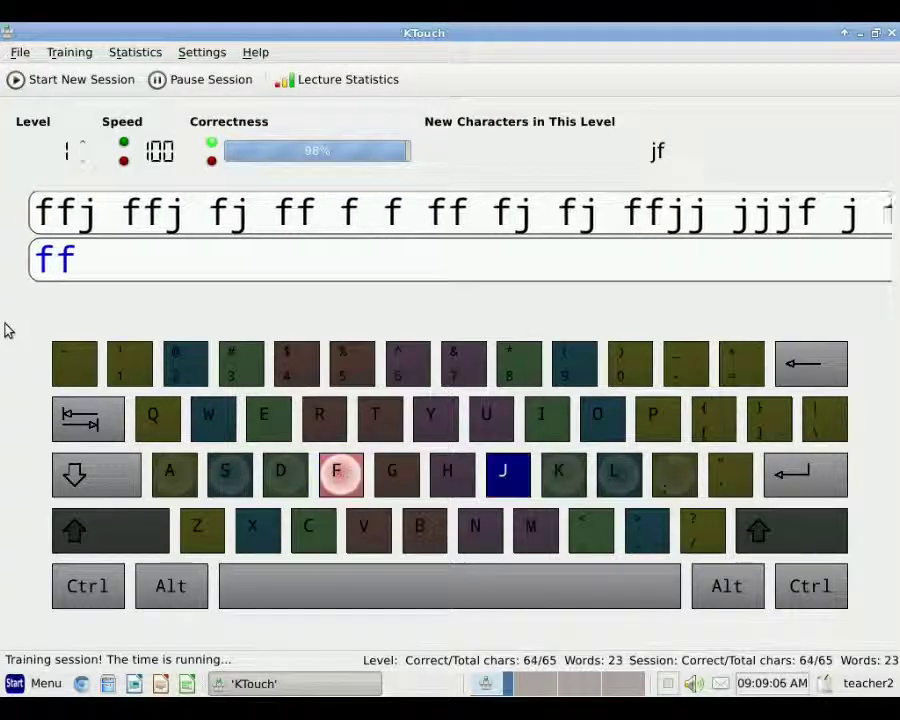
pyautogui.write('jj')
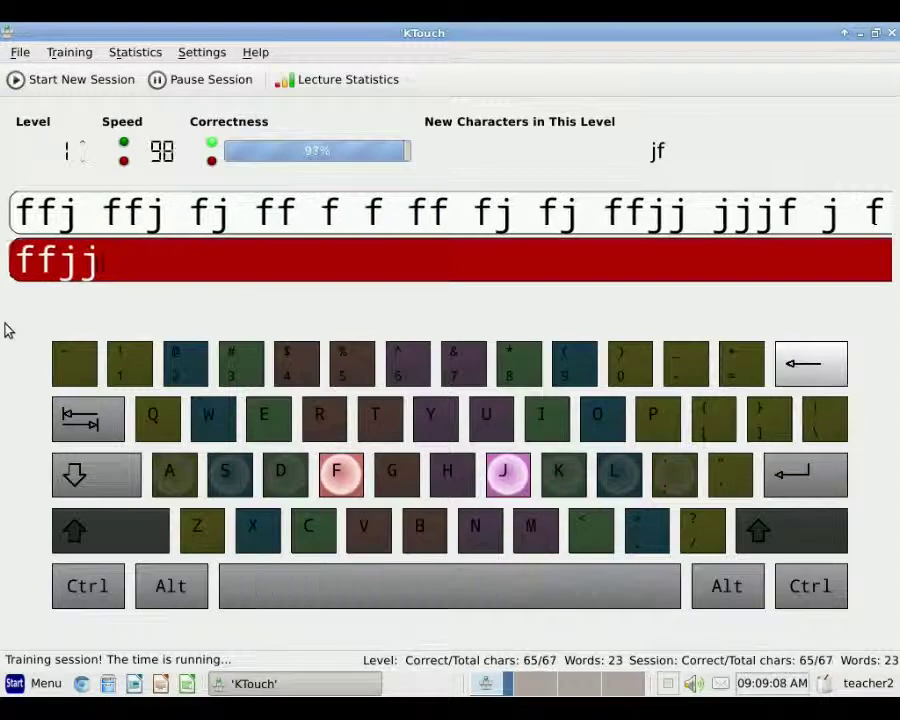
pyautogui.press('BackSpace')
pyautogui.write('fd')
pyautogui.write('f')
pyautogui.press('BackSpace')
pyautogui.press('BackSpace')
pyautogui.write('fj ')
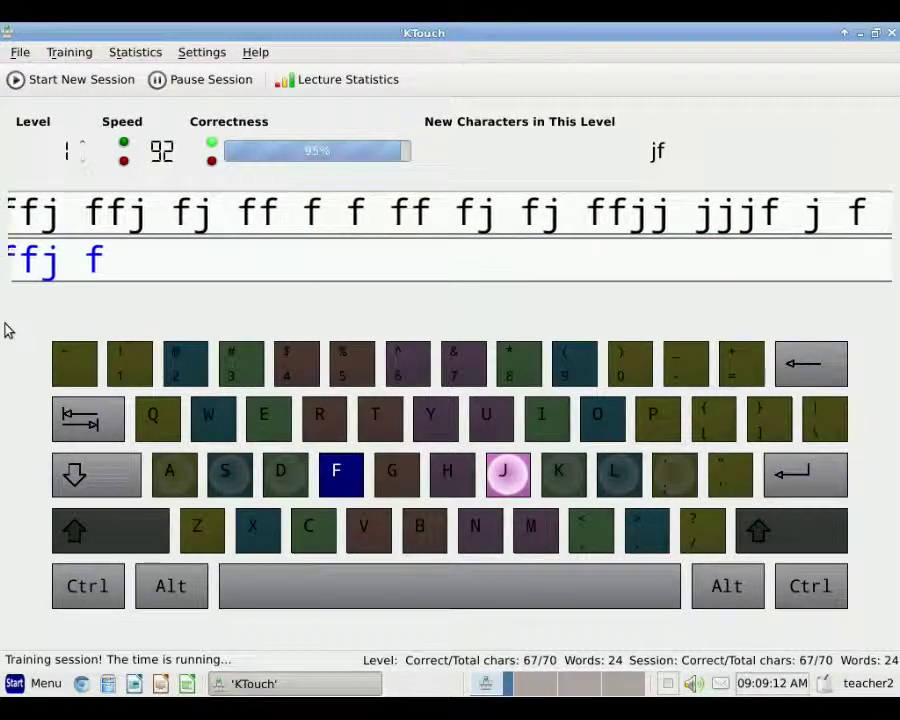
pyautogui.write('fj')
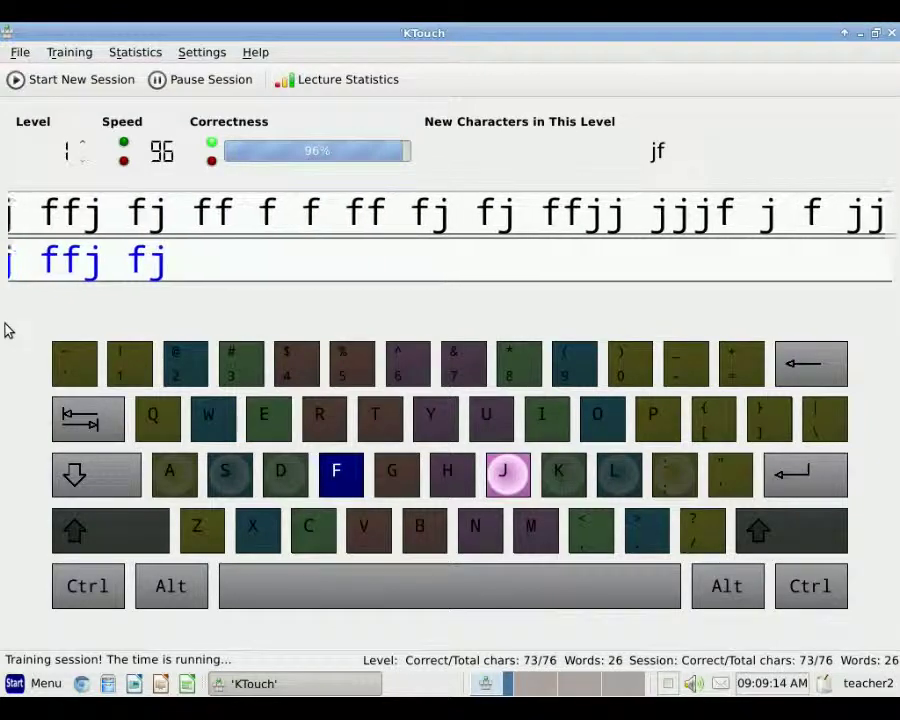
# Step: Continue the second practice line with "ff f f ff fj fj ffjj jjjf j f jj", correcting the mistyped characters
pyautogui.write(' ff f ff')
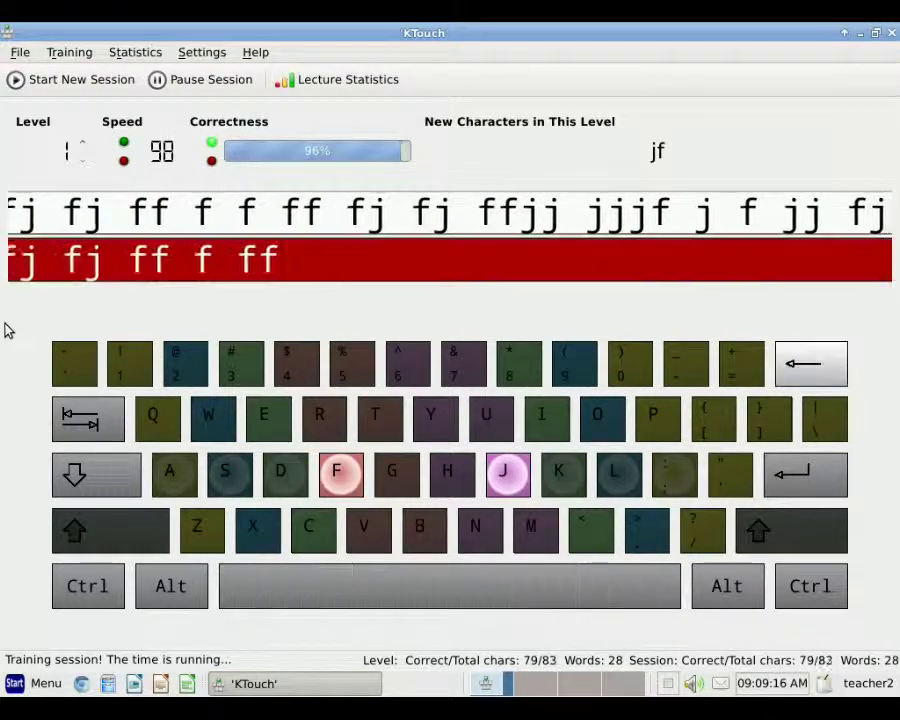
pyautogui.press('BackSpace')
pyautogui.write('ff fj')
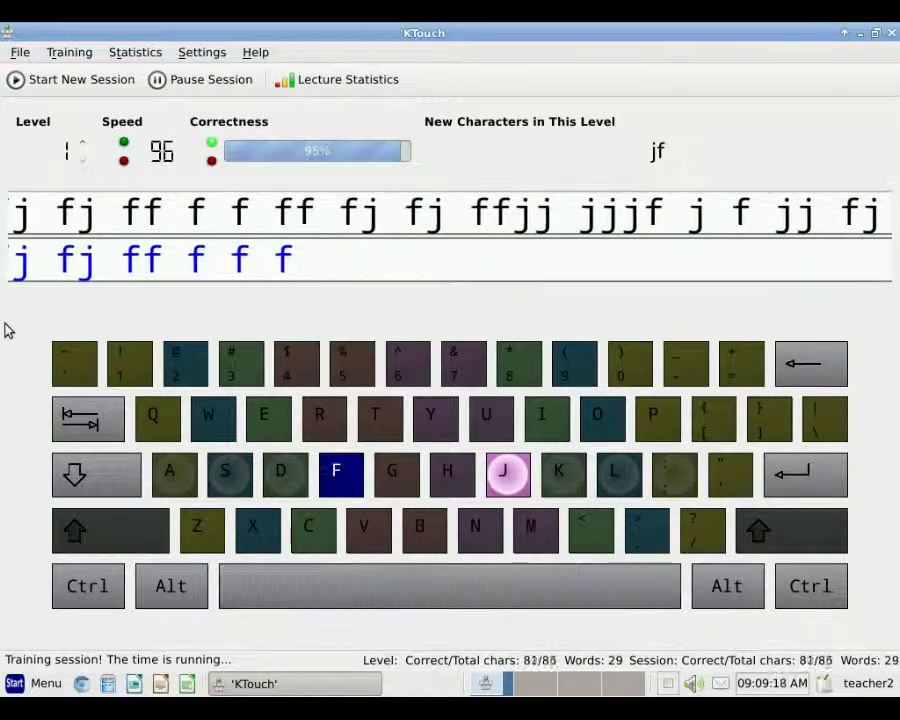
pyautogui.write(' fj f')
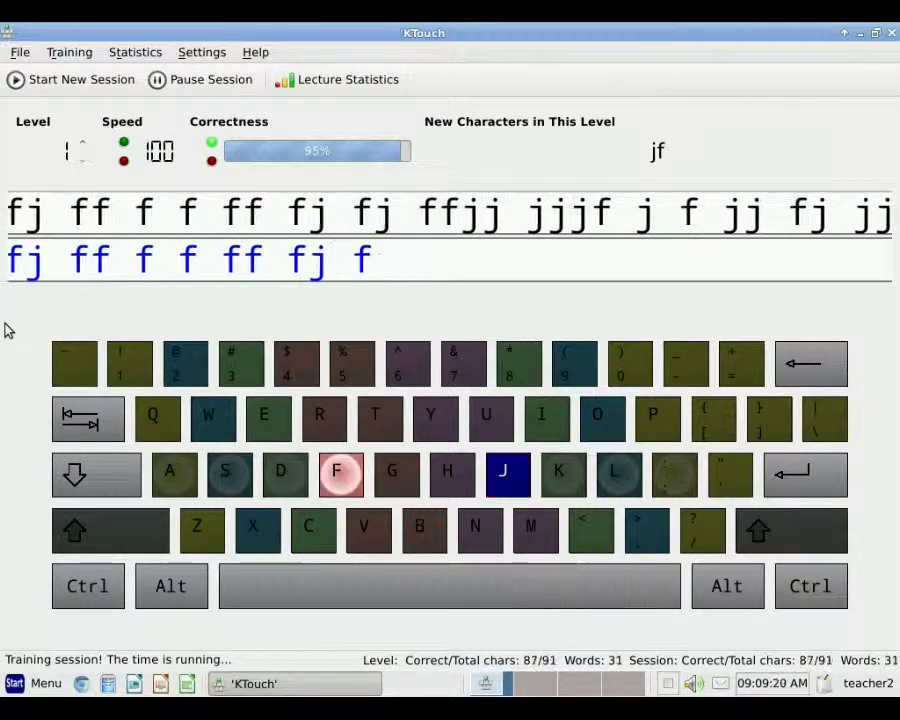
pyautogui.write('fjj ffjj')
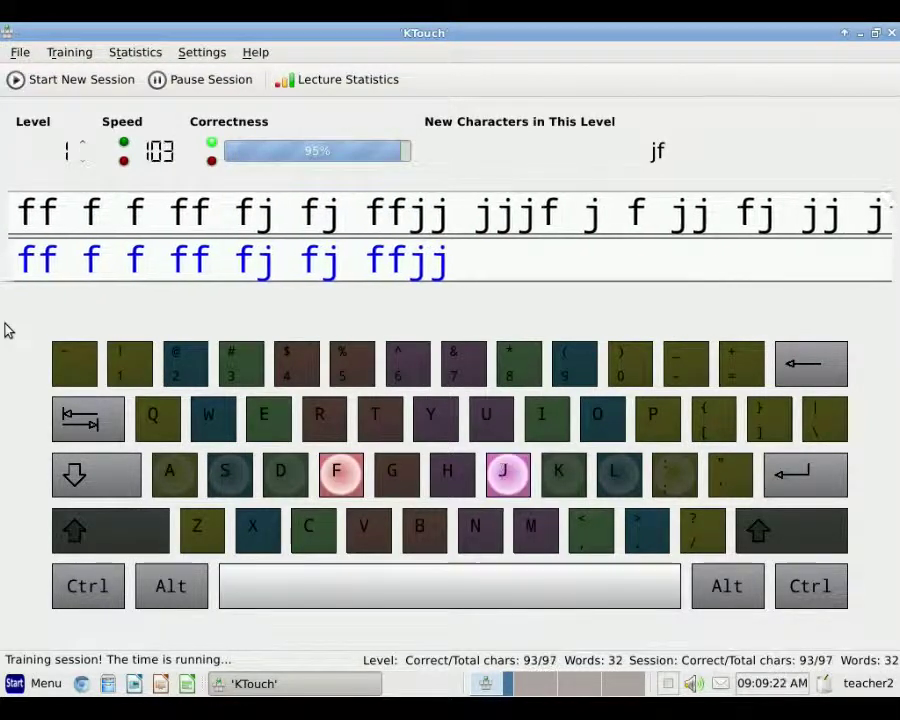
pyautogui.write('f')
pyautogui.press('BackSpace')
pyautogui.press('BackSpace')
pyautogui.press('BackSpace')
pyautogui.write('jjjf')
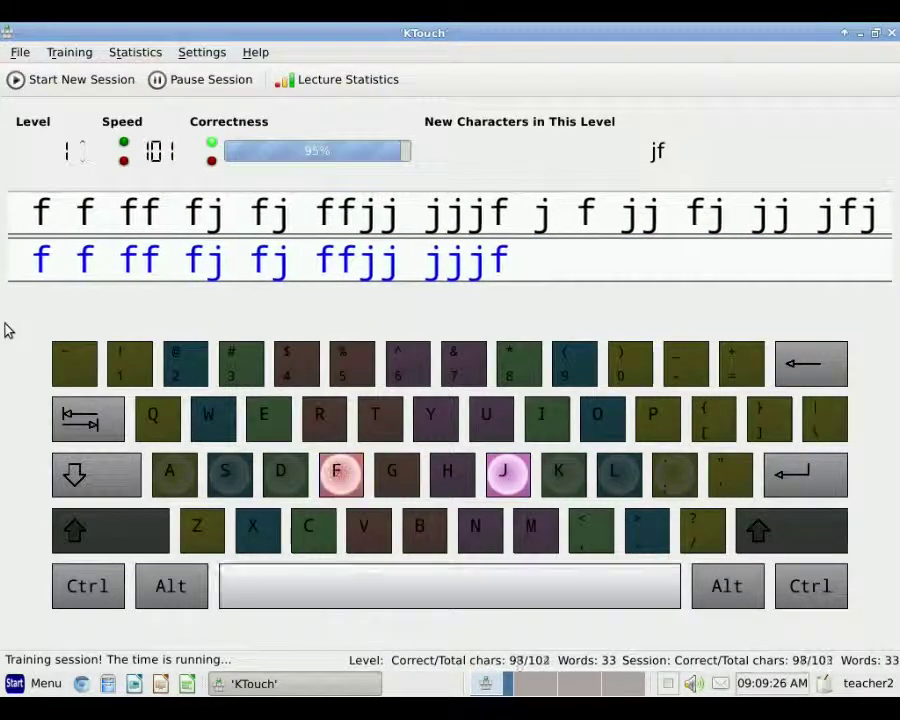
pyautogui.write(' j f jj')
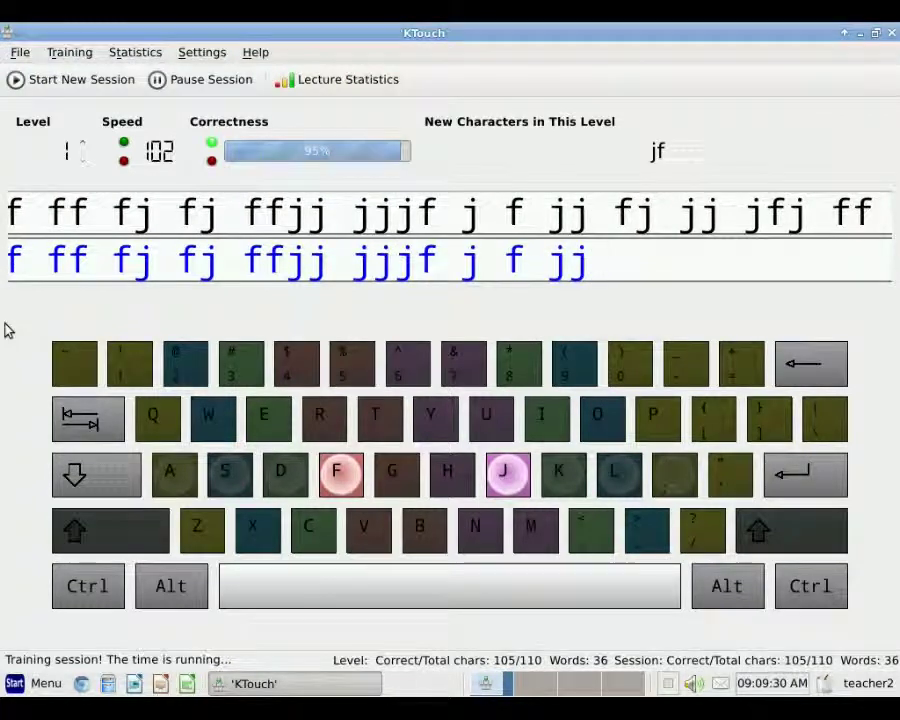
# Step: Pause the training session and raise the training to level 2
pyautogui.click(207, 89)
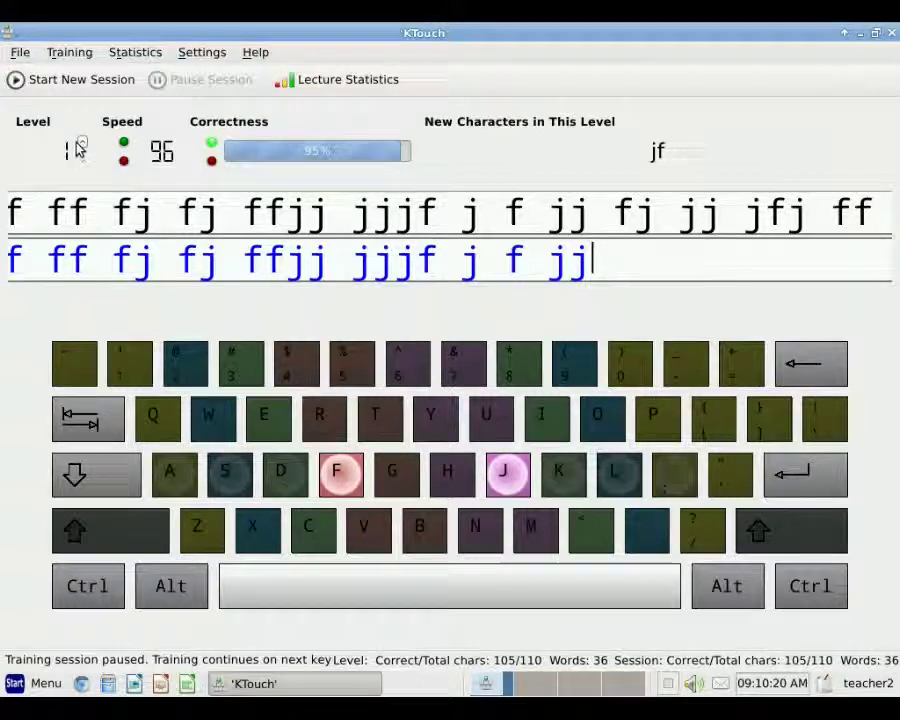
pyautogui.click(80, 145)
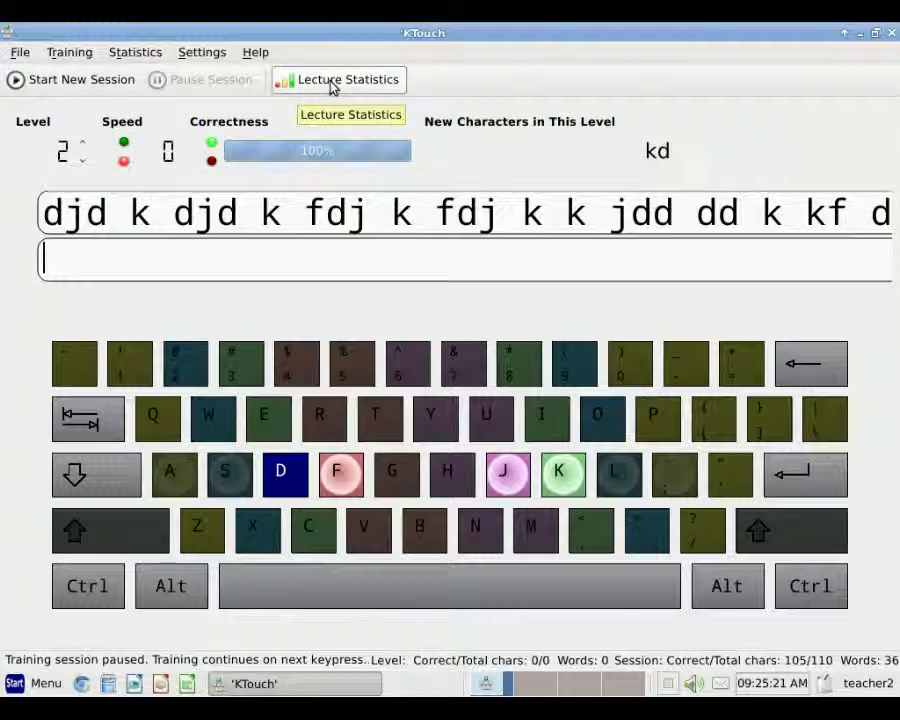
# Step: Review the lecture statistics for the current session, the current level and the typing progress, and close them
pyautogui.click(333, 87)
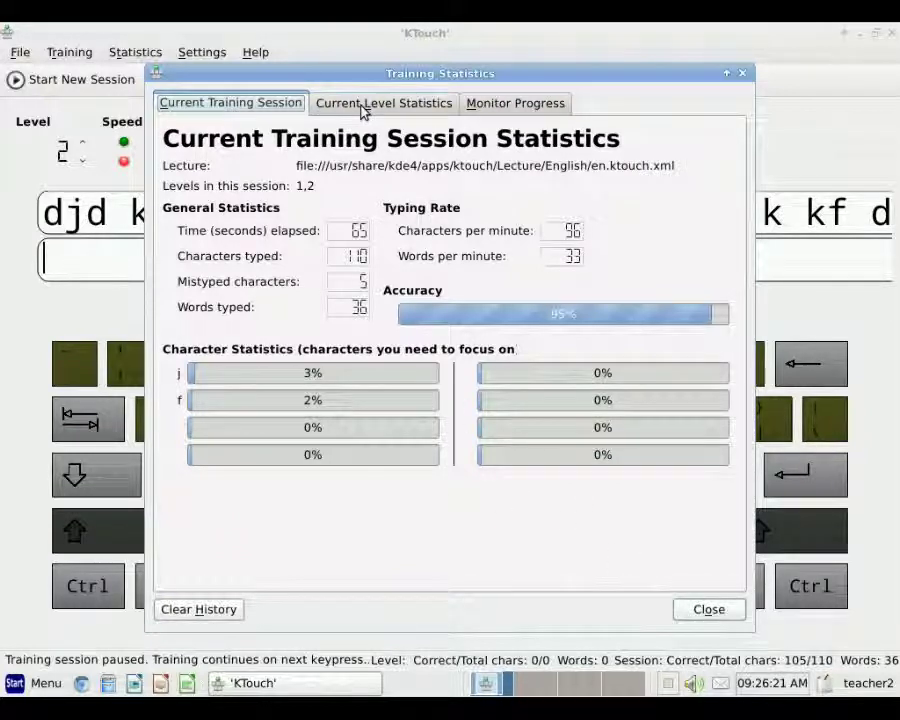
pyautogui.click(363, 110)
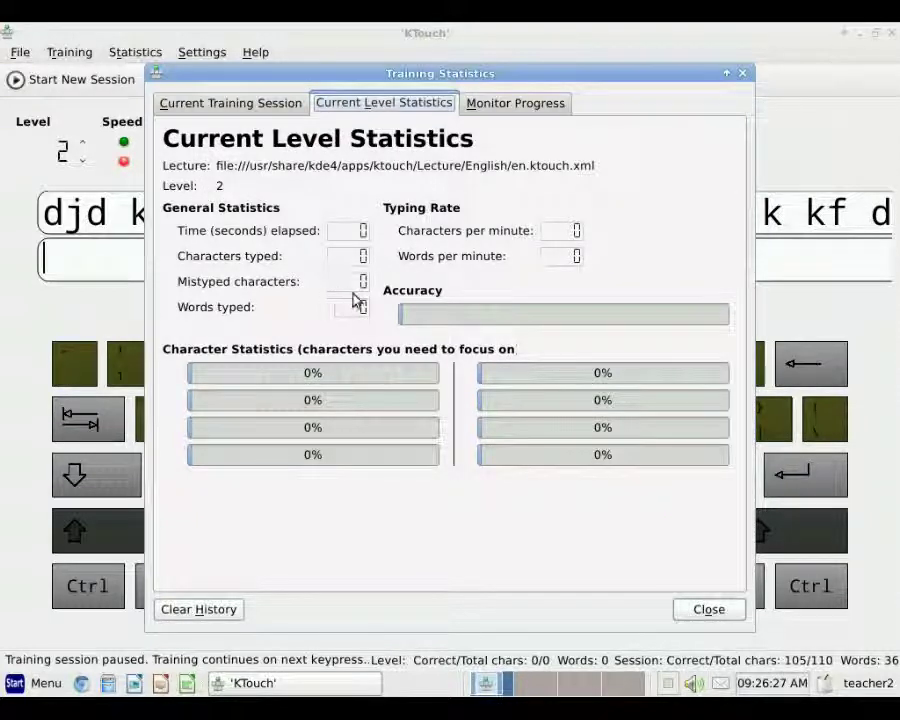
pyautogui.click(500, 106)
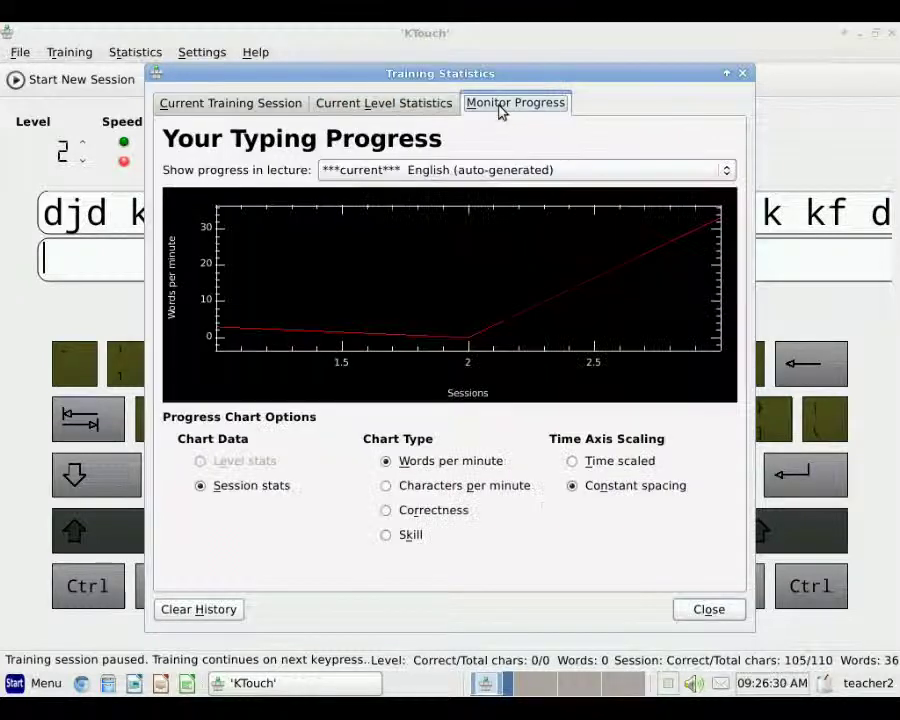
pyautogui.click(387, 114)
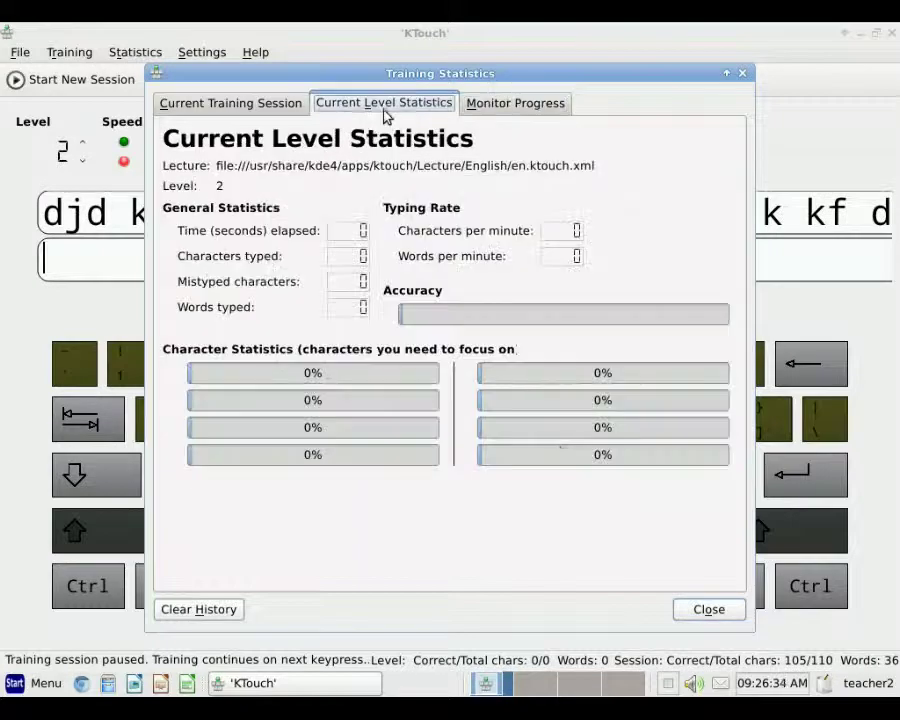
pyautogui.click(707, 618)
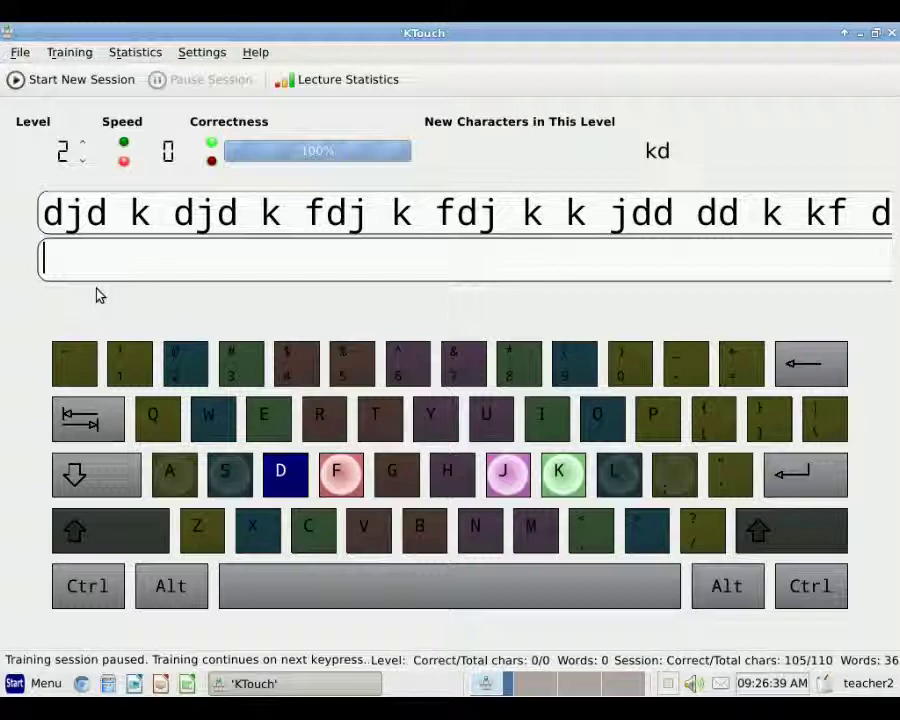
# Step: Resume training by entering "djd k djd k fdj k fdj k k jdd dd k kf dd k k" on the level 2 practice line, ending with a pause
pyautogui.write('djd ')
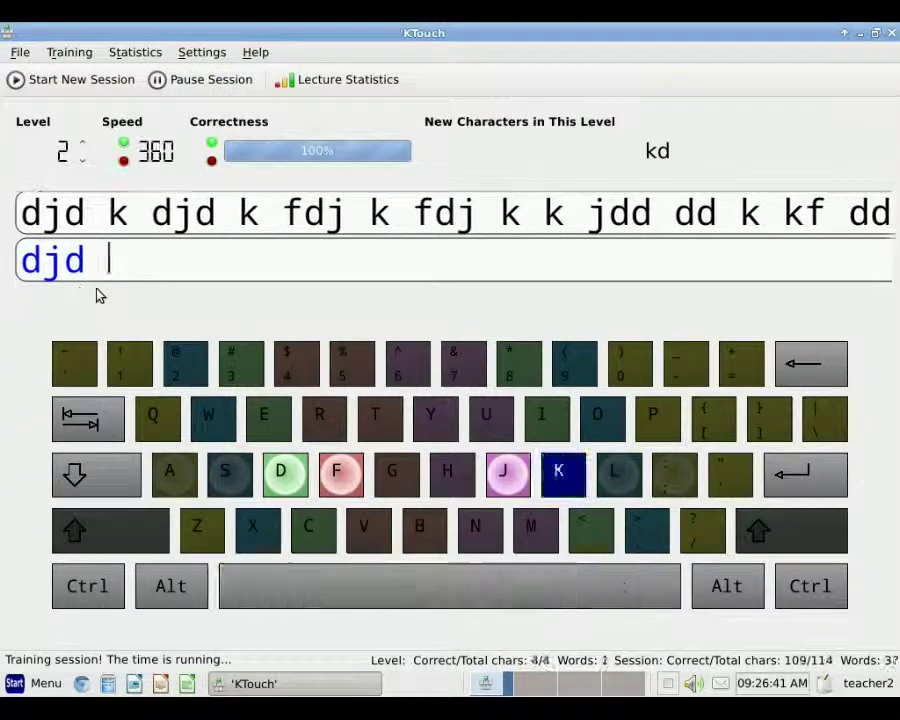
pyautogui.write('k djd k ')
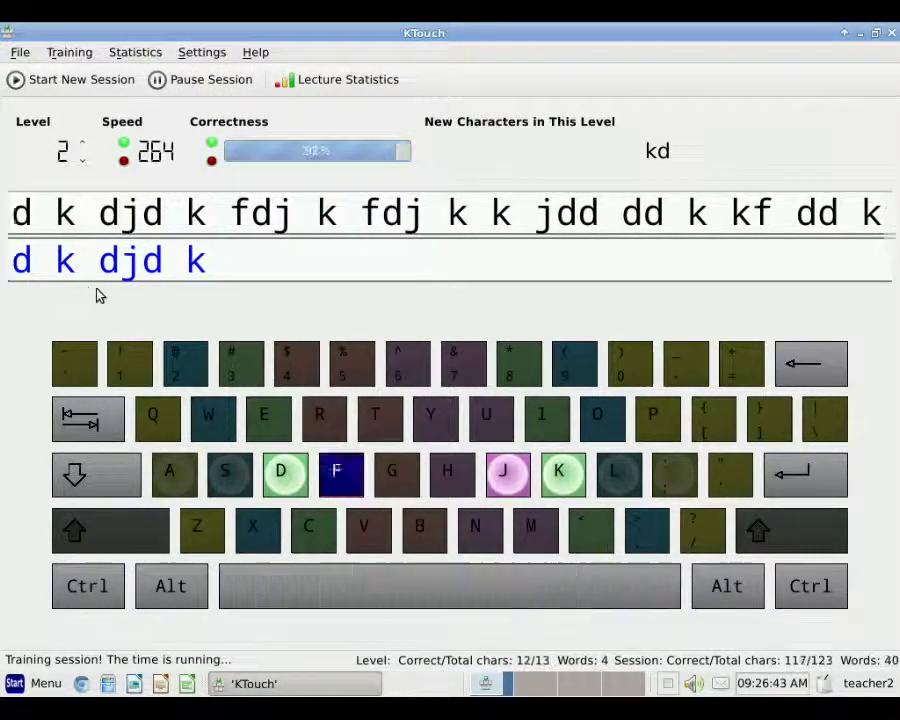
pyautogui.write('fdj k')
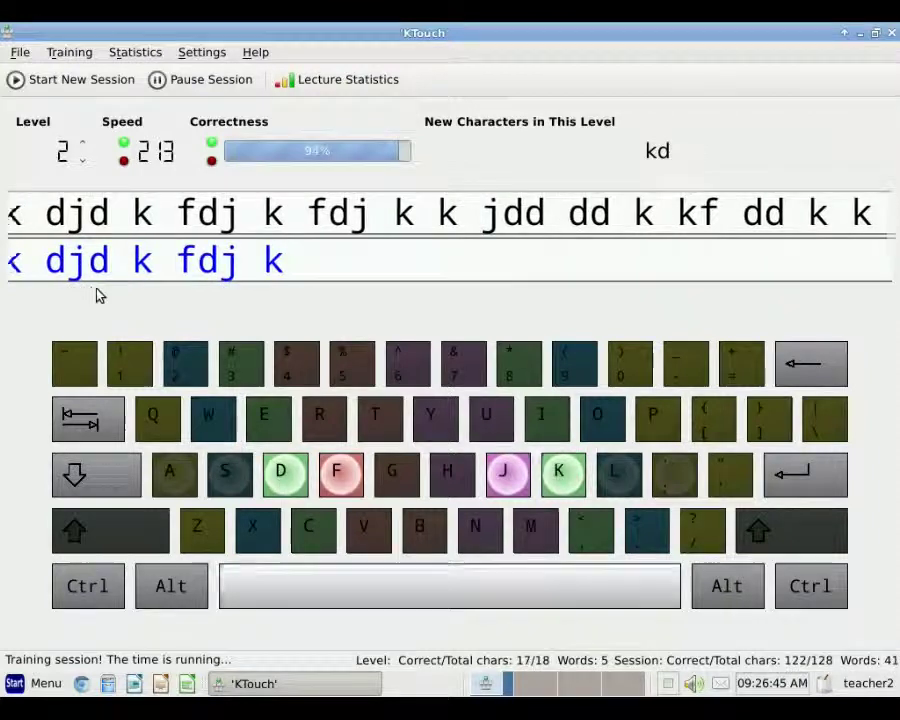
pyautogui.write(' fdj k k')
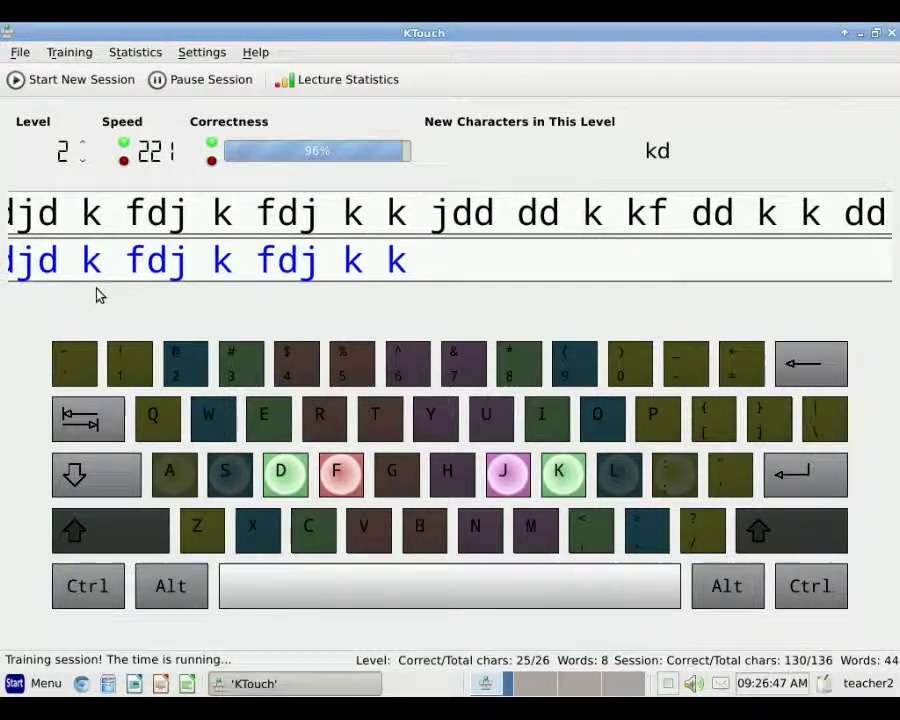
pyautogui.write(' jdd dd ')
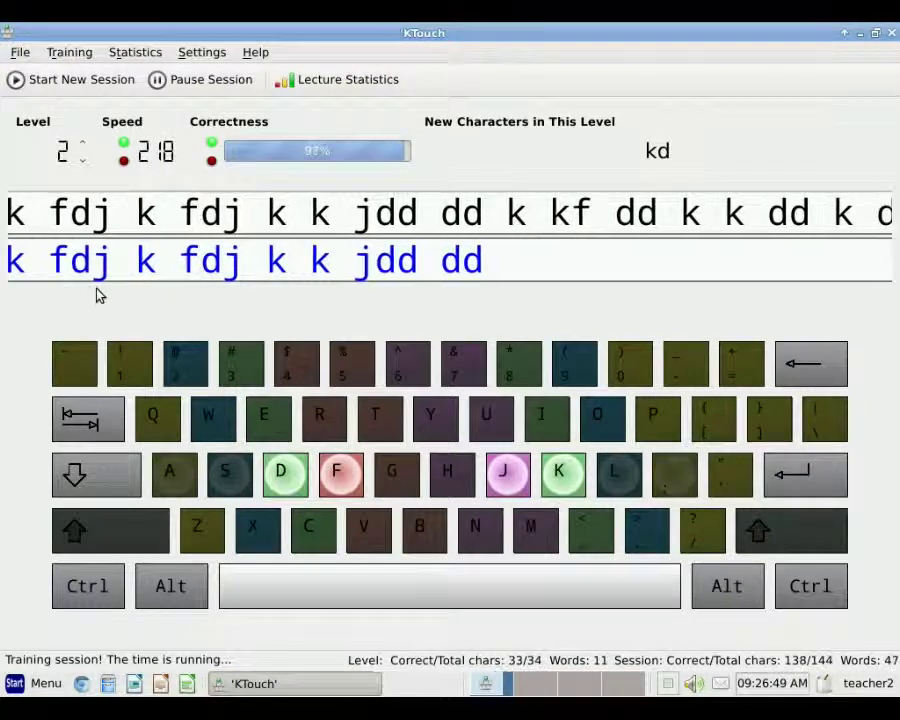
pyautogui.write('k kf d')
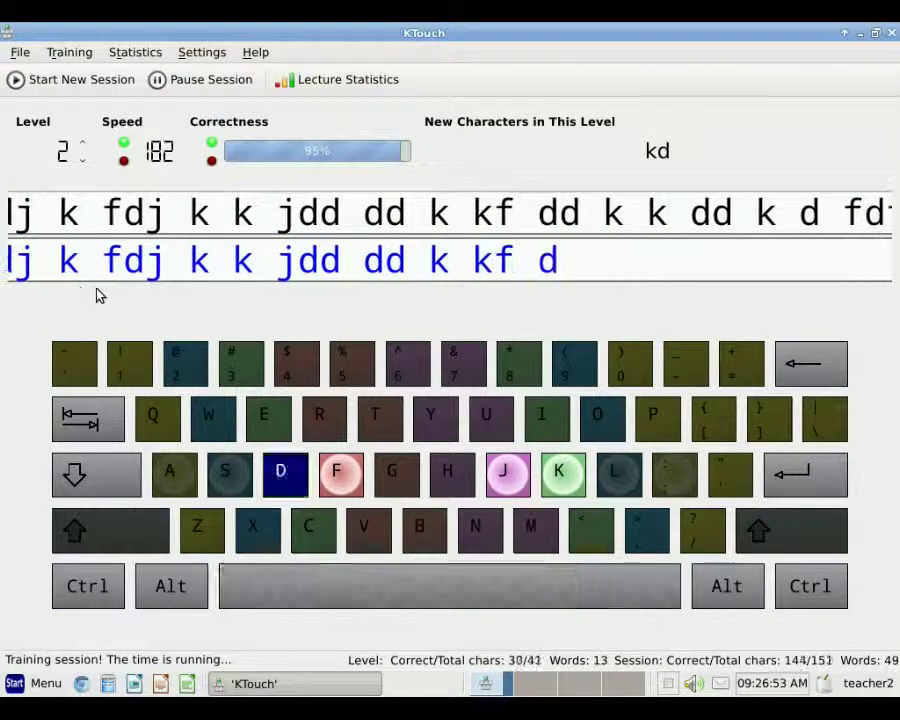
pyautogui.write('d k k')
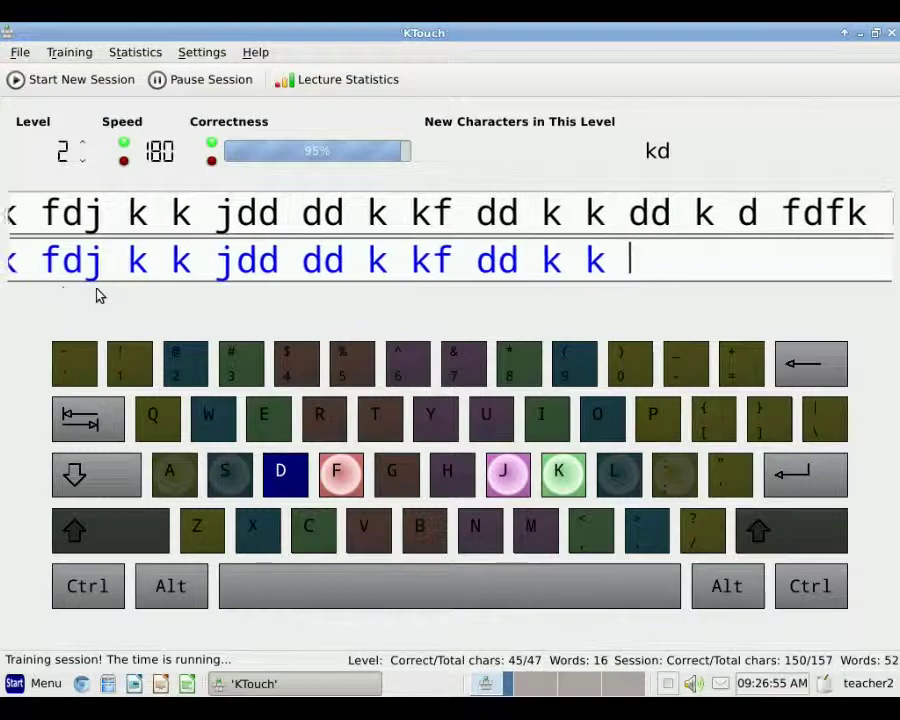
pyautogui.click(203, 80)
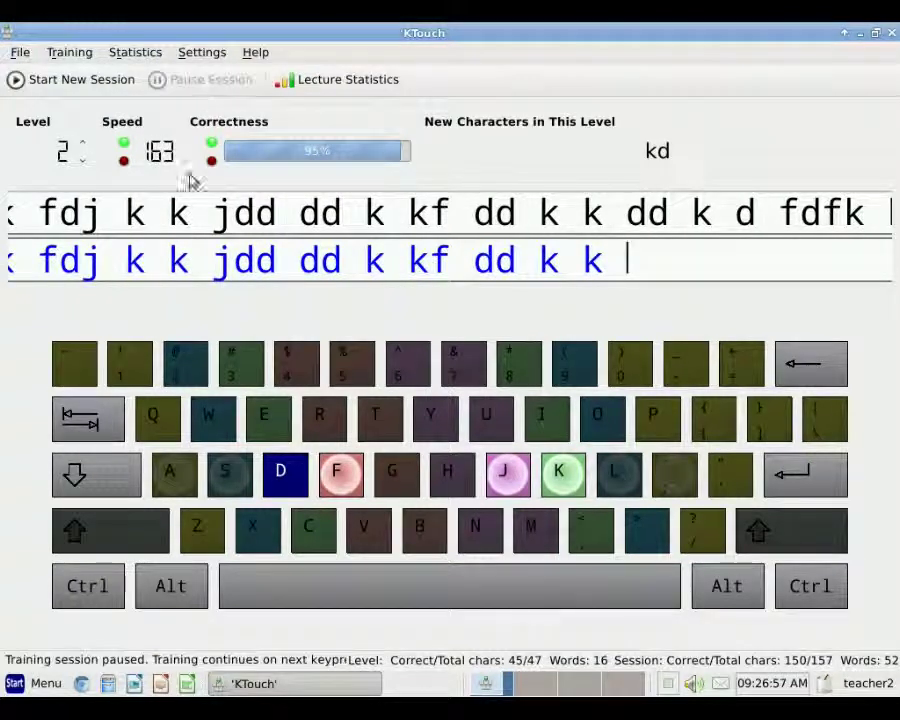
# Step: Compare the lecture statistics for the current session and current level, check the typing progress chart, and close the statistics
pyautogui.click(329, 90)
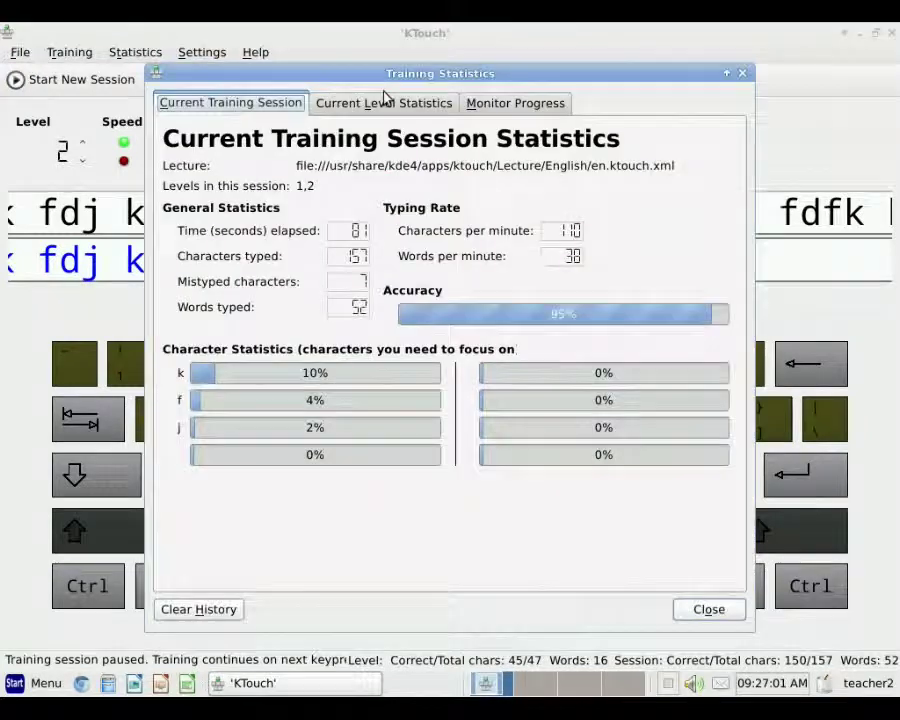
pyautogui.moveTo(388, 84); pyautogui.dragTo(484, 121)
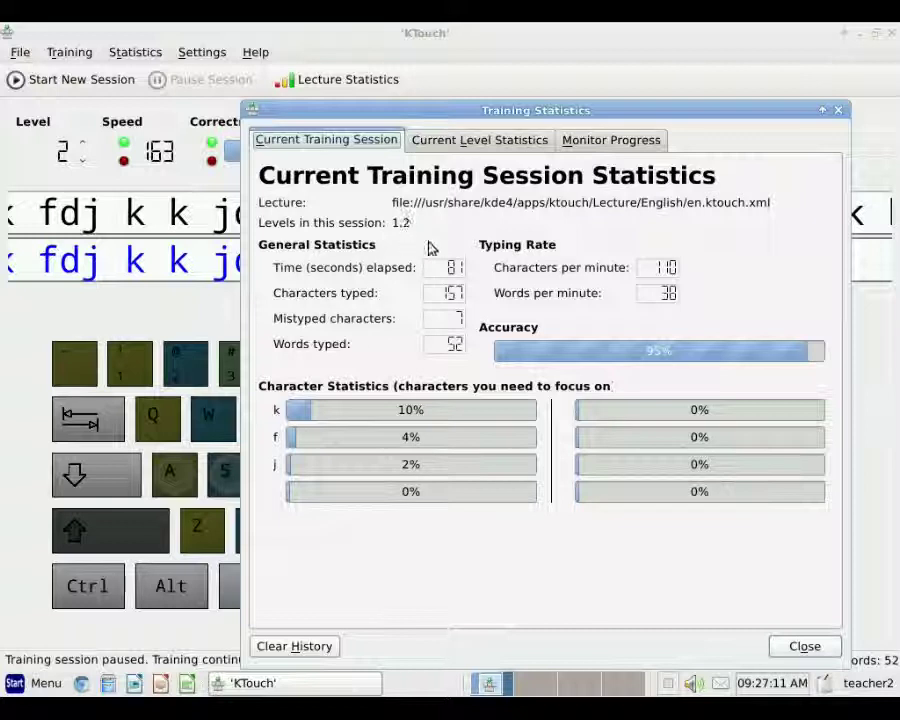
pyautogui.click(457, 145)
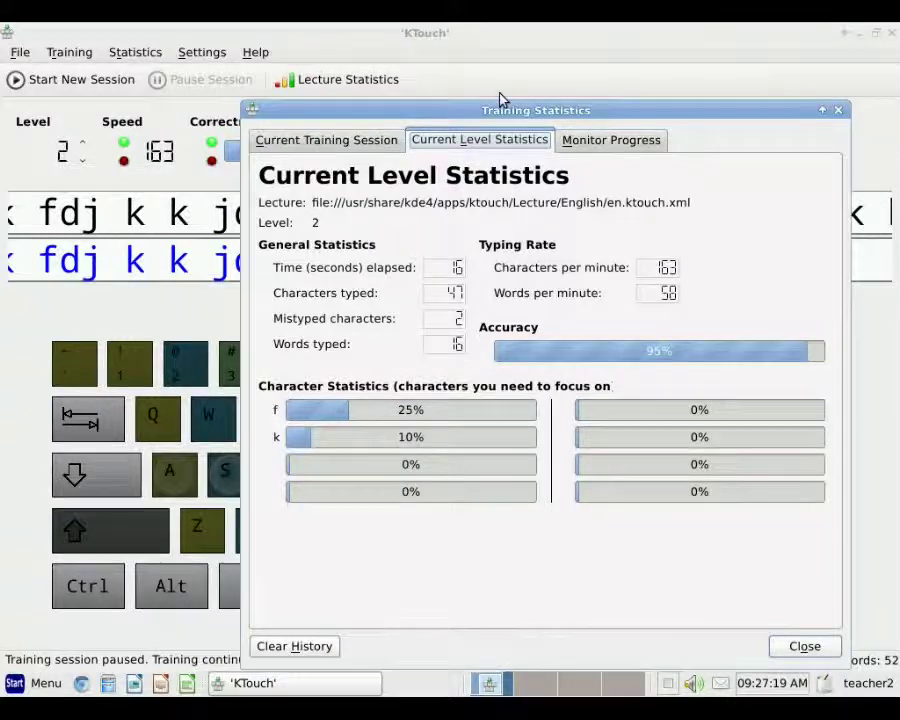
pyautogui.moveTo(490, 110); pyautogui.dragTo(441, 166)
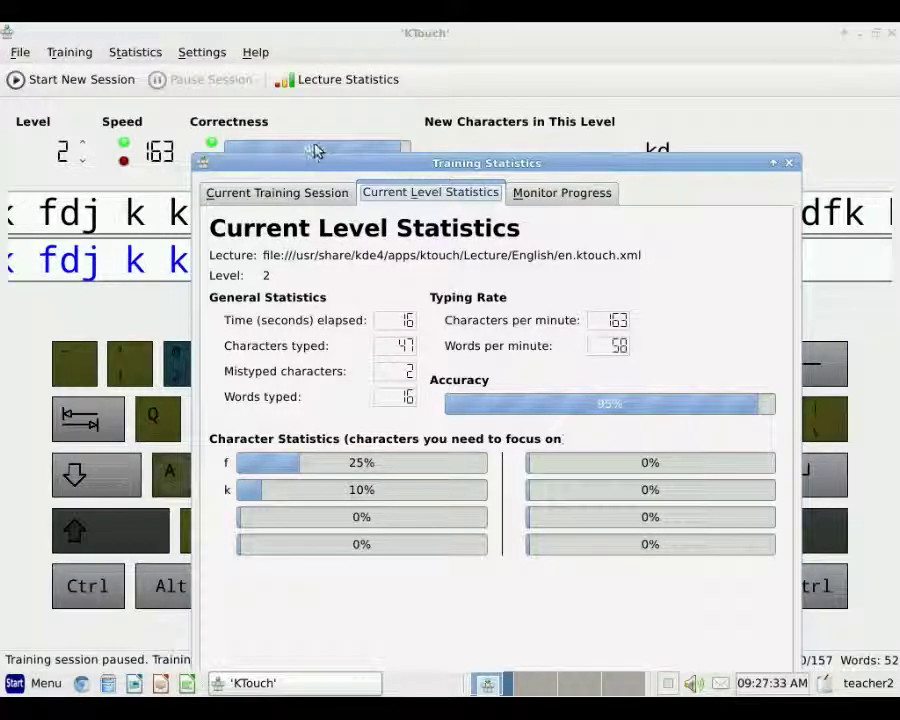
pyautogui.click(280, 196)
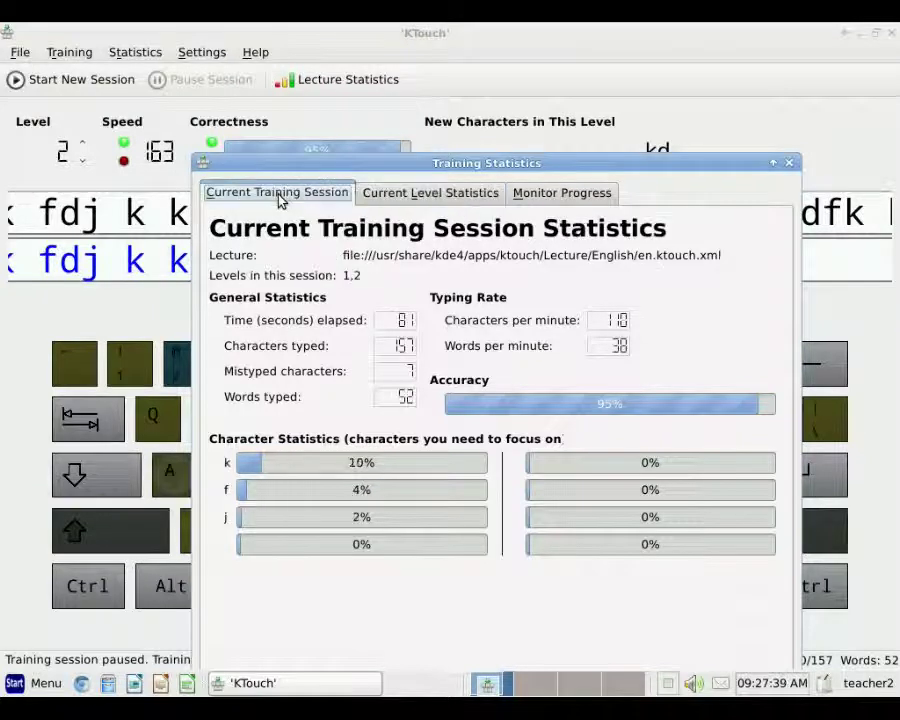
pyautogui.click(441, 200)
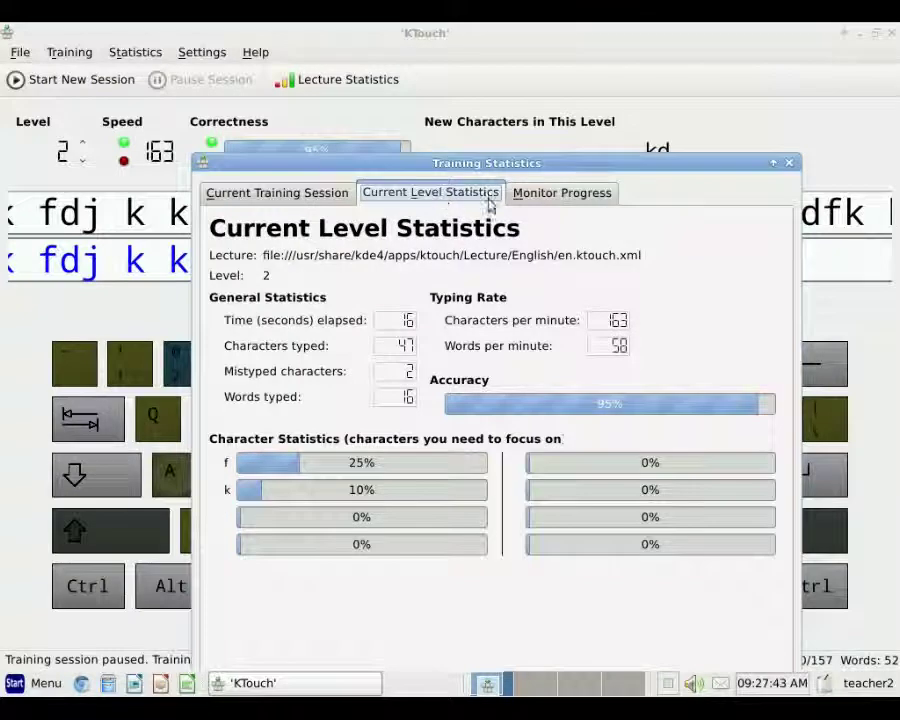
pyautogui.click(537, 204)
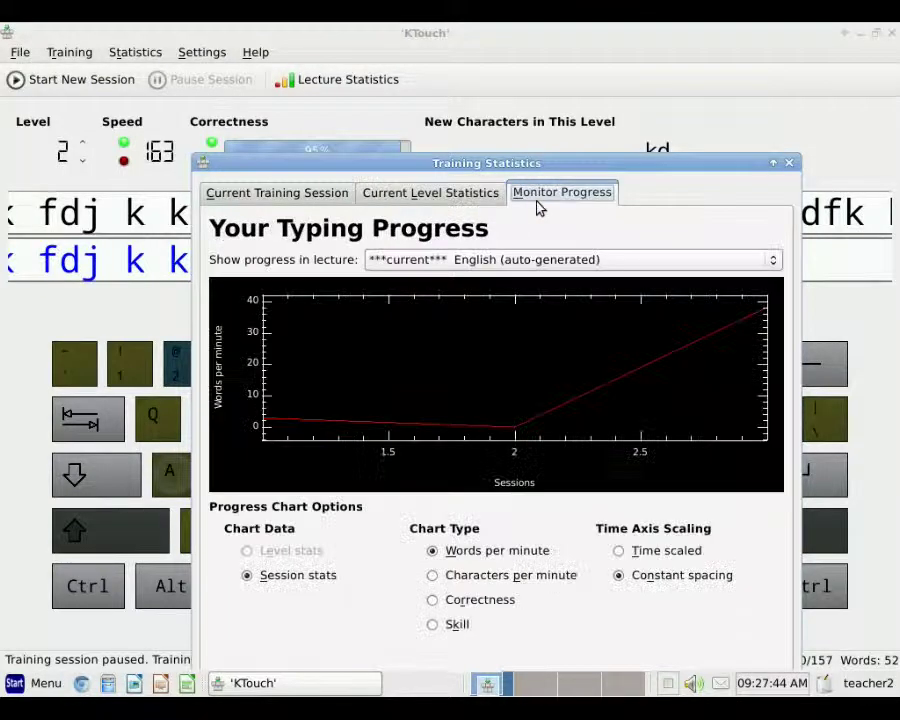
pyautogui.click(294, 200)
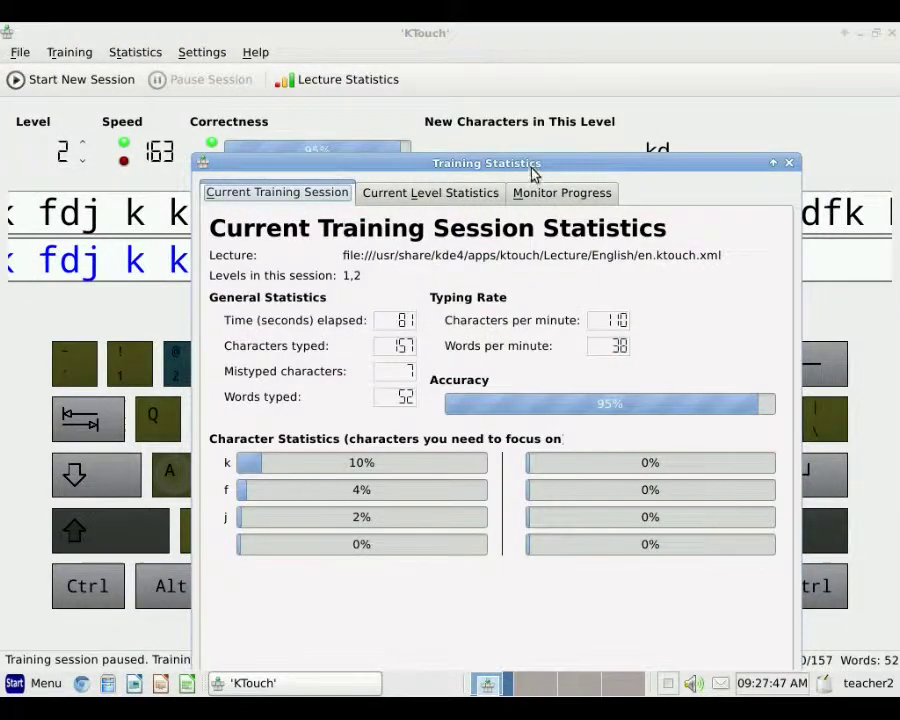
pyautogui.moveTo(532, 167); pyautogui.dragTo(561, 113)
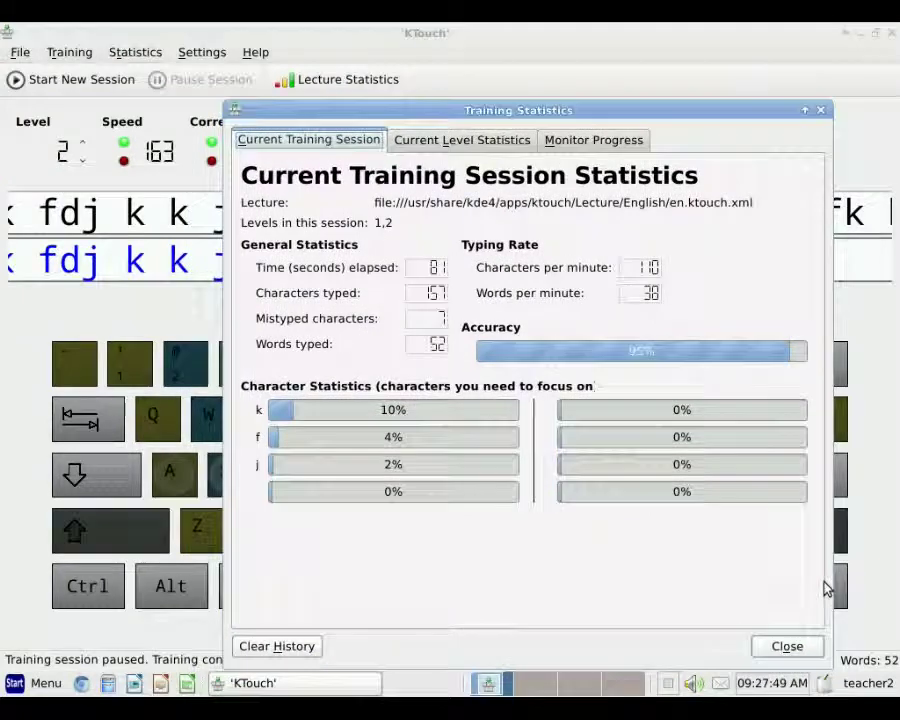
pyautogui.click(786, 647)
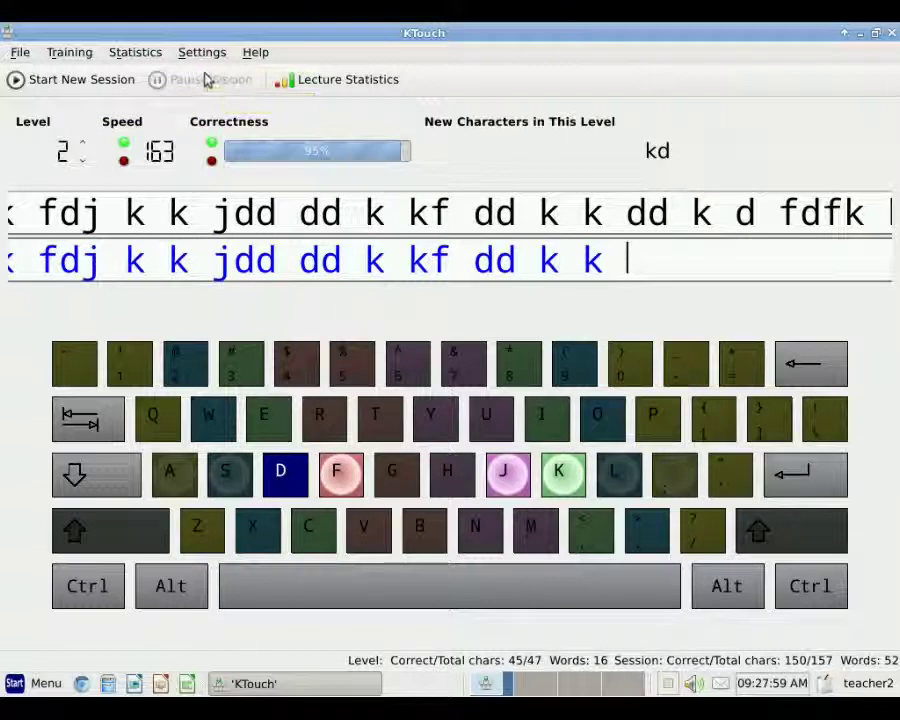
# Step: Start a new training session keeping the current level, and pause it after entering "djd" on the practice line
pyautogui.click(48, 86)
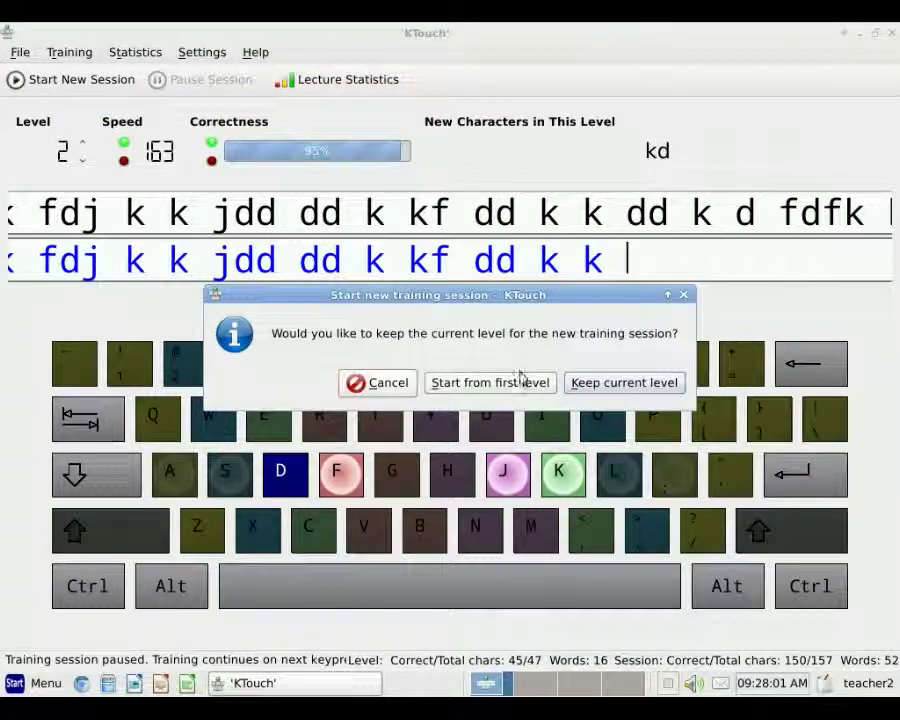
pyautogui.click(588, 385)
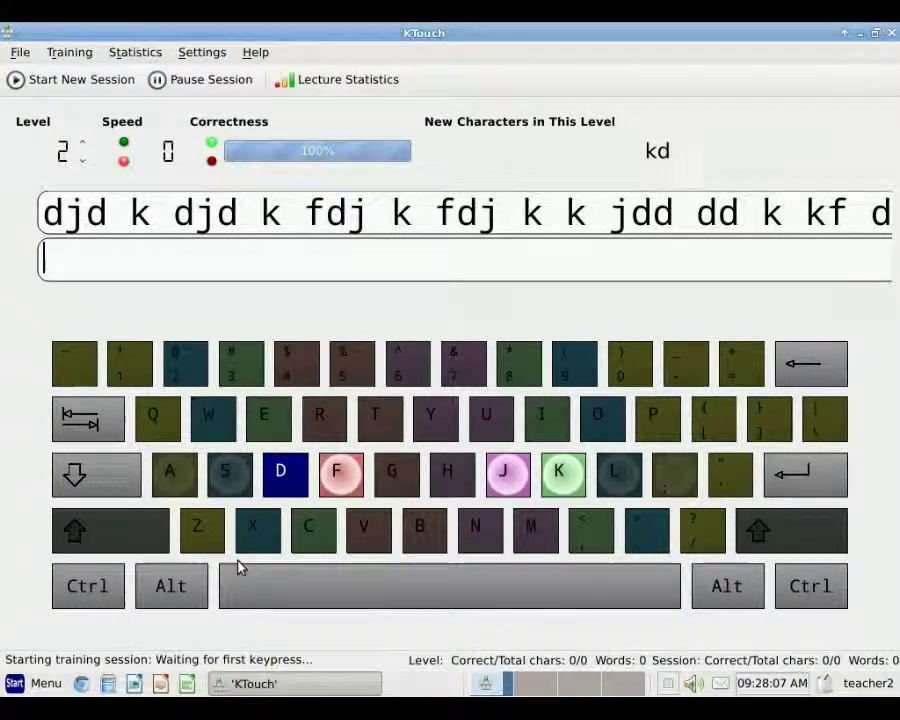
pyautogui.click(84, 267)
pyautogui.write('djd')
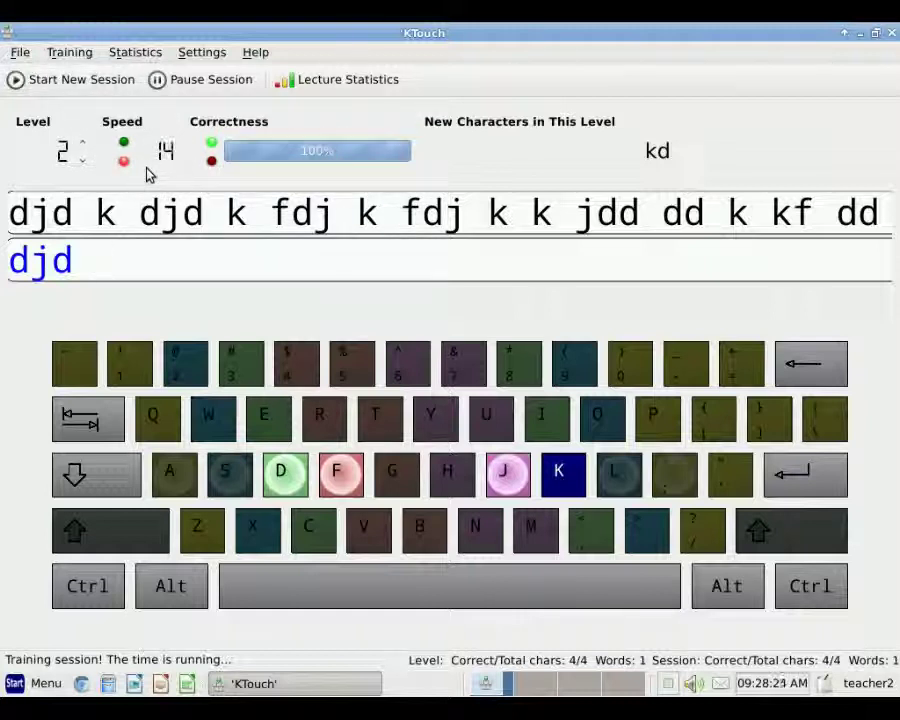
pyautogui.click(211, 83)
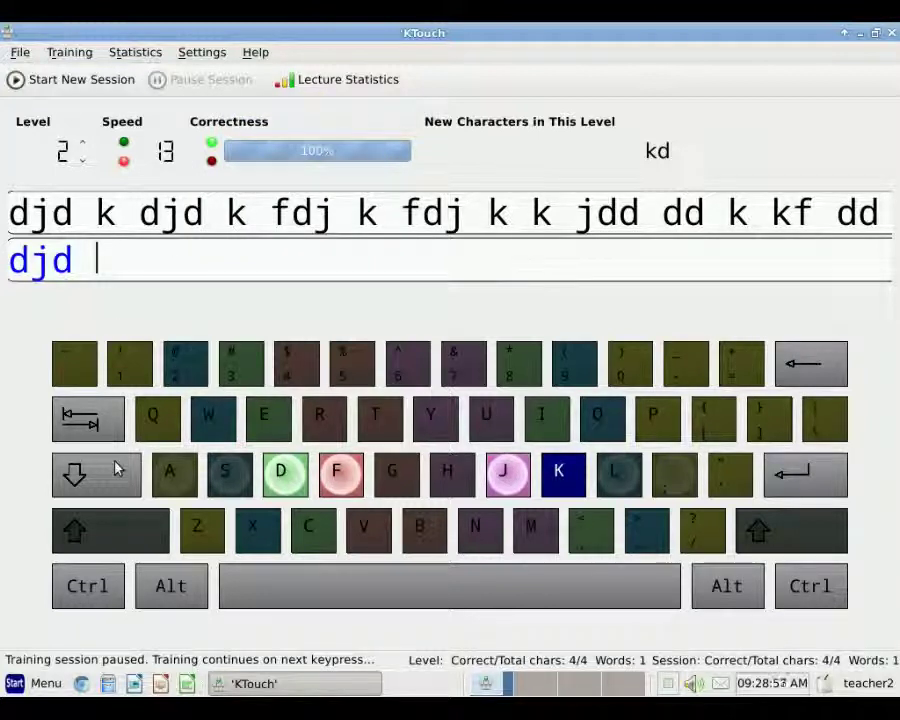
# Step: Resume the paused session by entering "k djd k fdj k fdj" on the practice line, and pause it again
pyautogui.write('k d')
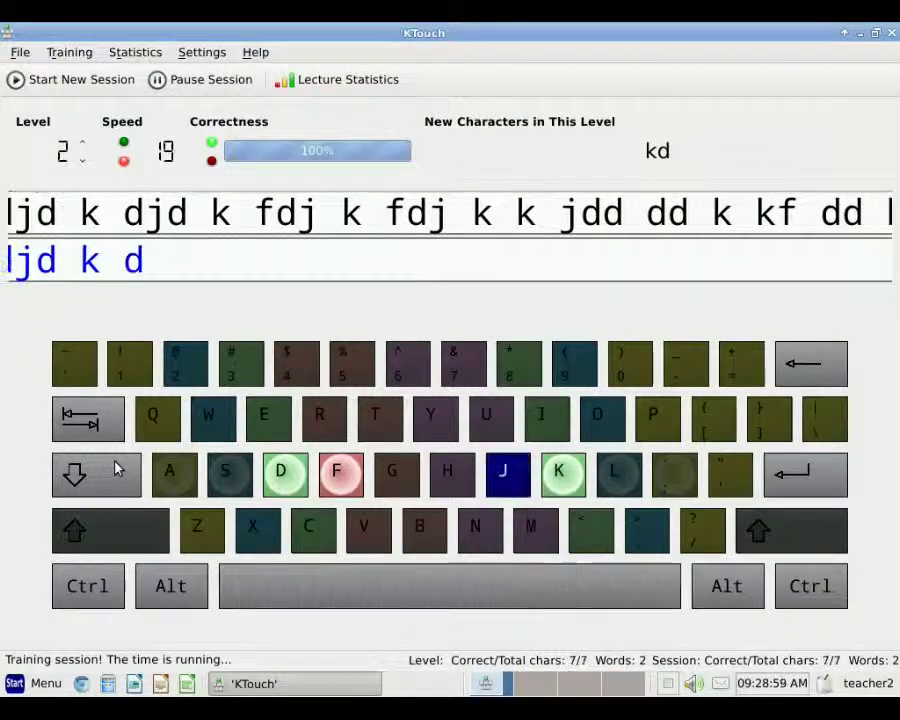
pyautogui.write('jd k fd')
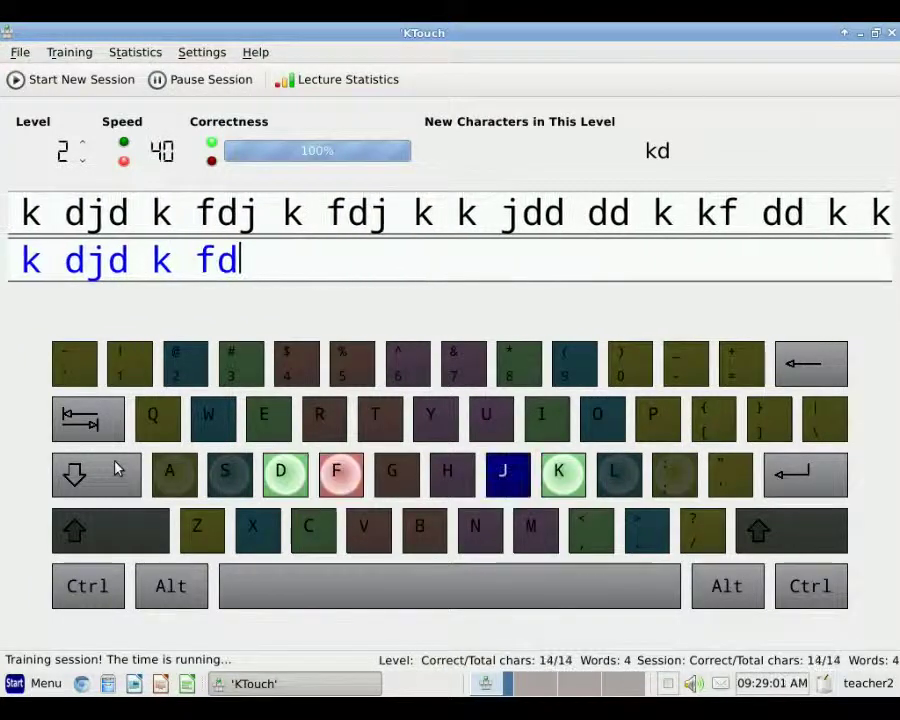
pyautogui.write('j k fdj')
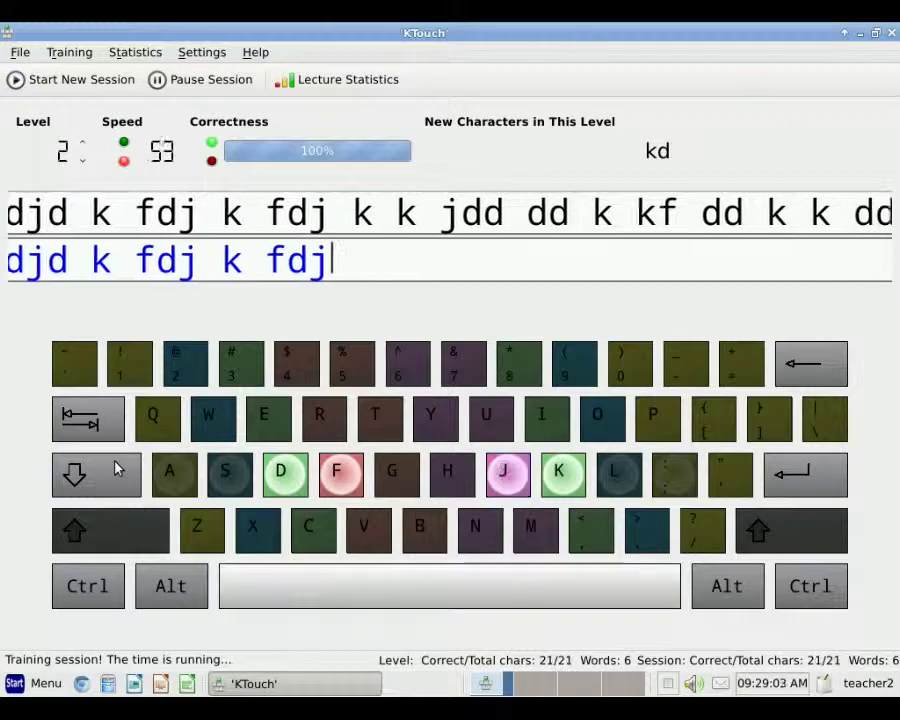
pyautogui.click(197, 80)
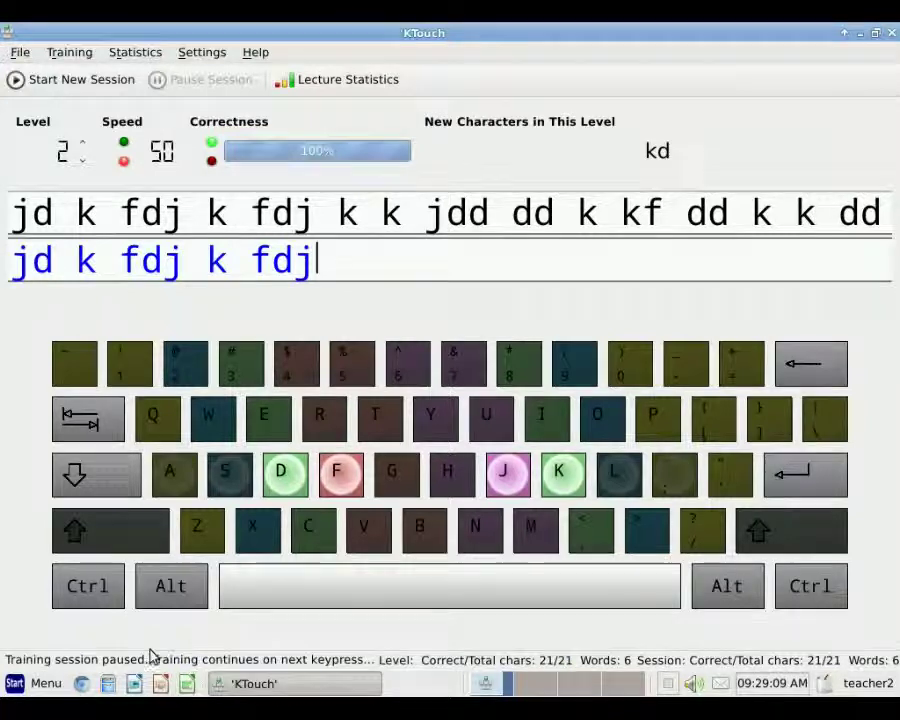
# Step: Continue the practice line with "k k jdd dd k kf dd", pausing the session between "kf" and "dd"
pyautogui.write('k k')
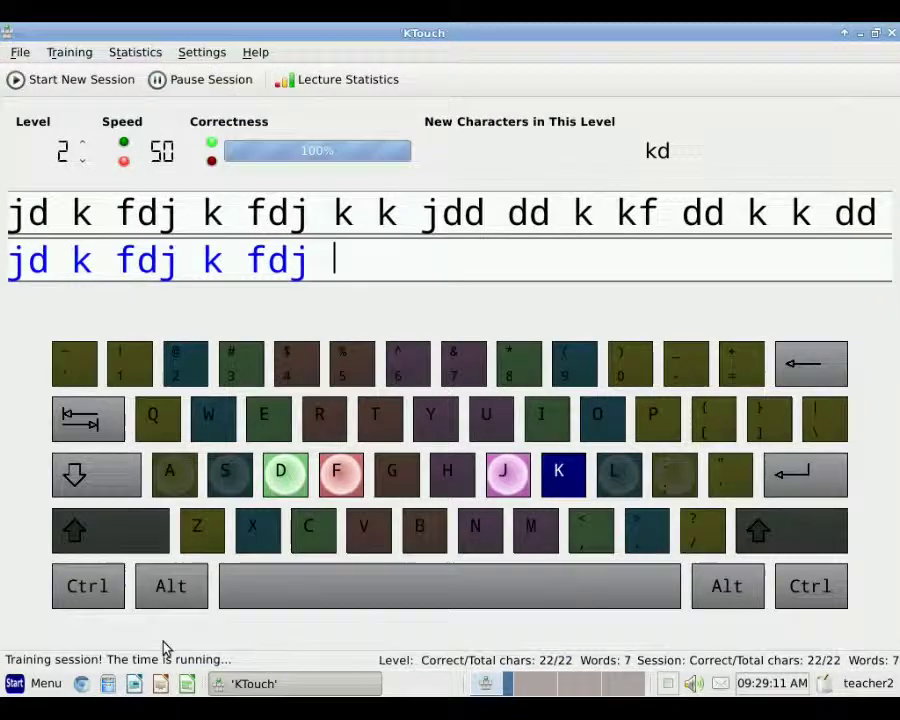
pyautogui.write(' jd')
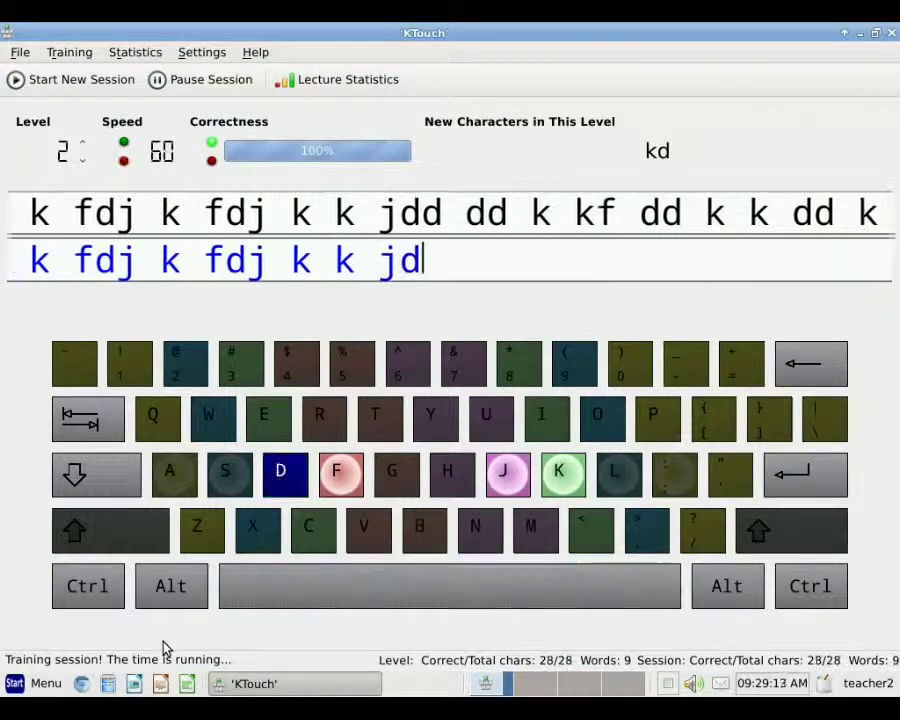
pyautogui.write('d dd k kf')
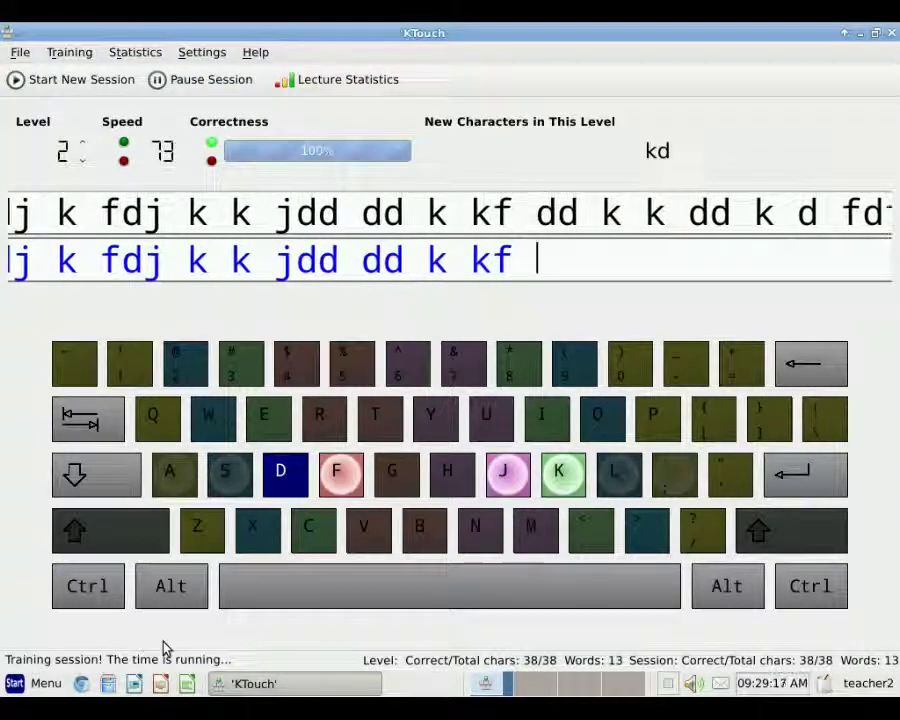
pyautogui.click(190, 80)
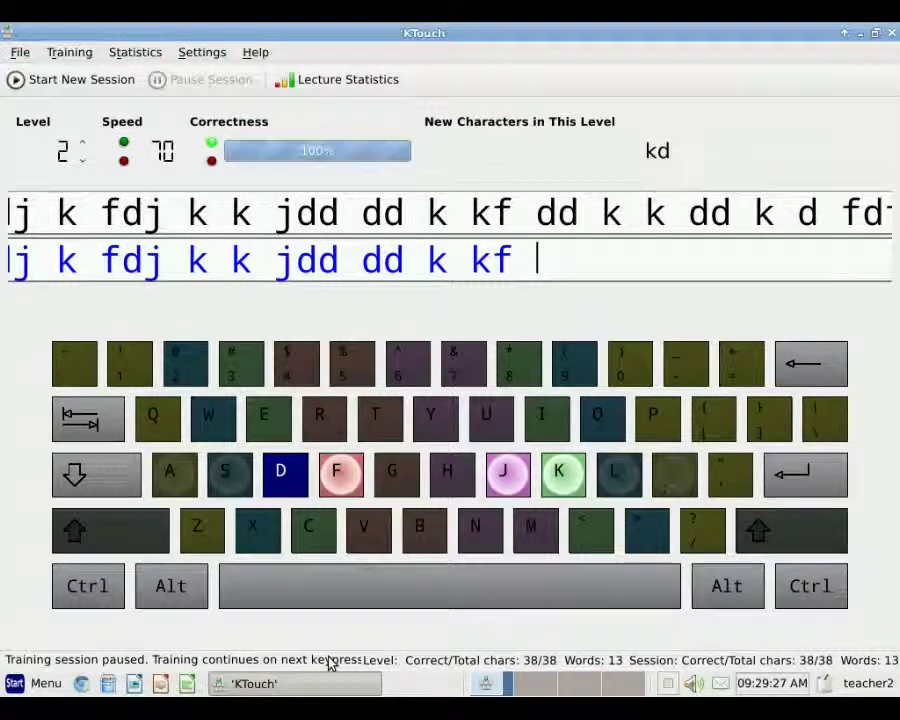
pyautogui.write('dd')
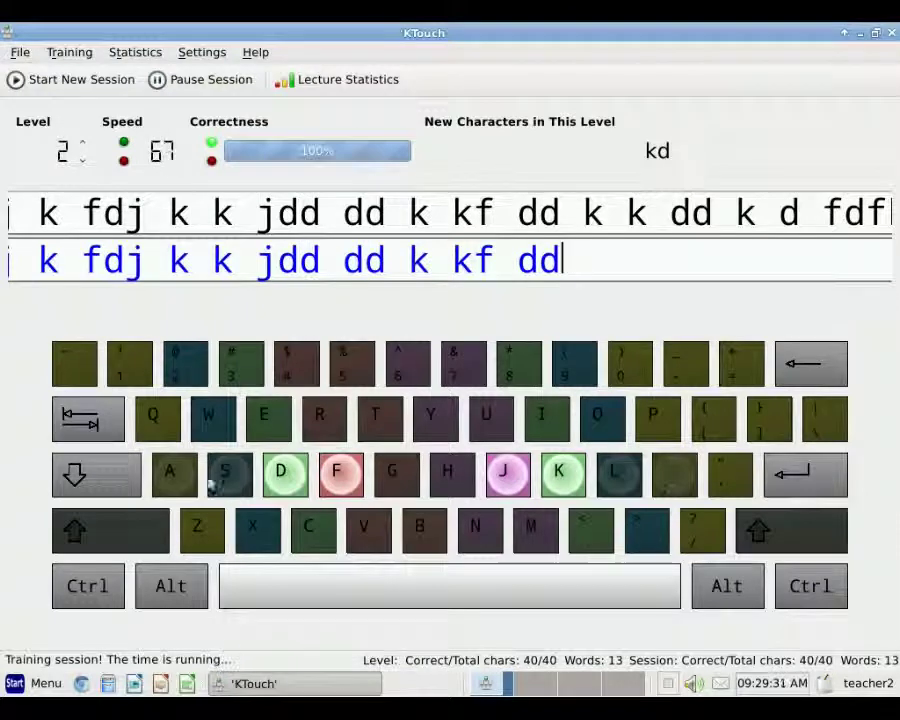
# Step: Review the new session's lecture statistics for the current session and the current level, and close them
pyautogui.click(313, 86)
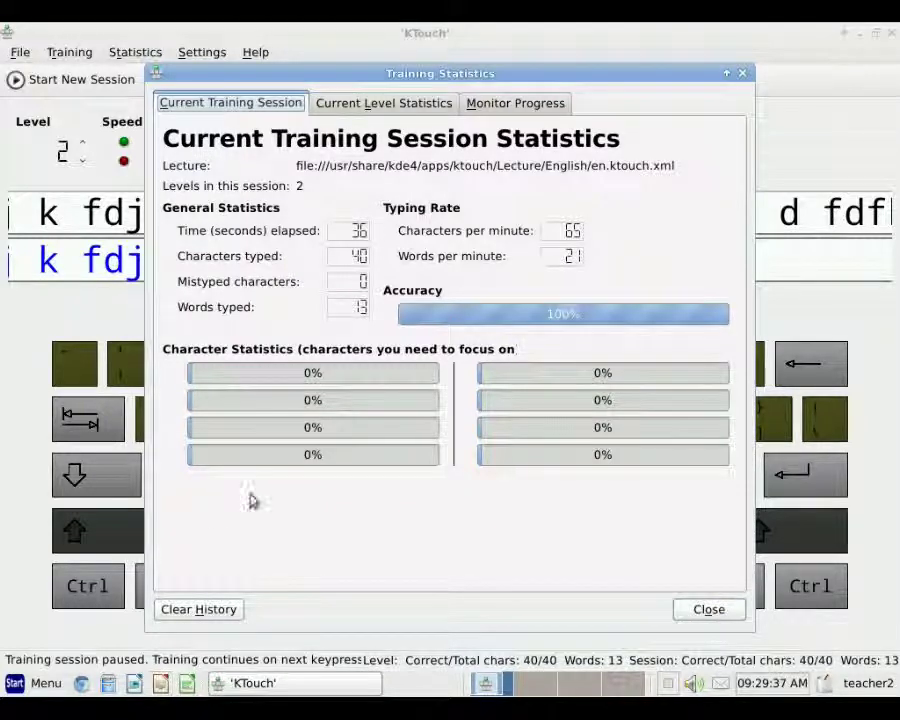
pyautogui.click(370, 104)
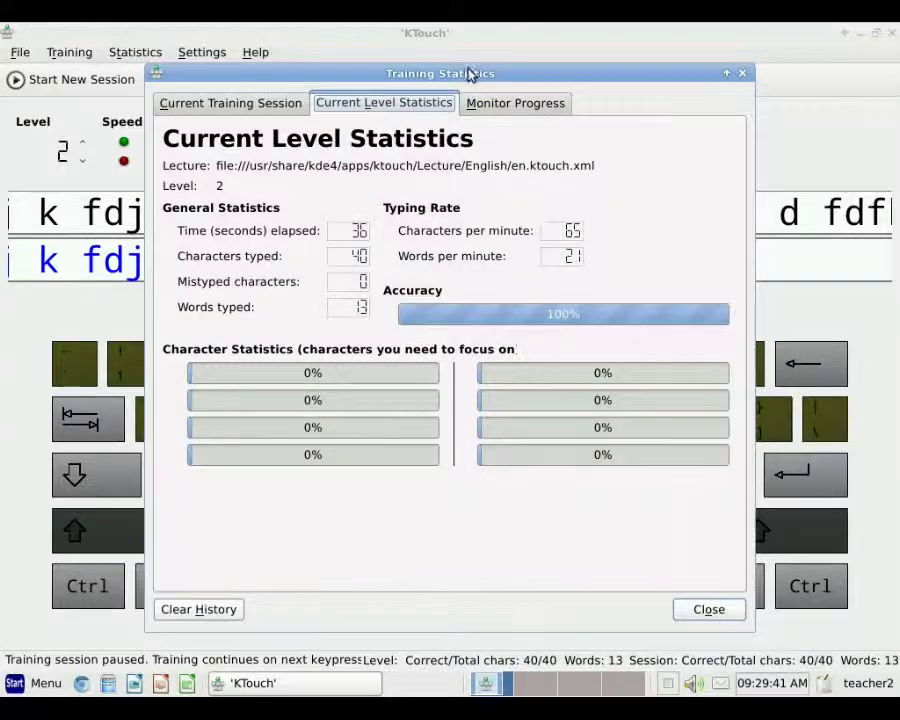
pyautogui.moveTo(474, 73); pyautogui.dragTo(549, 82)
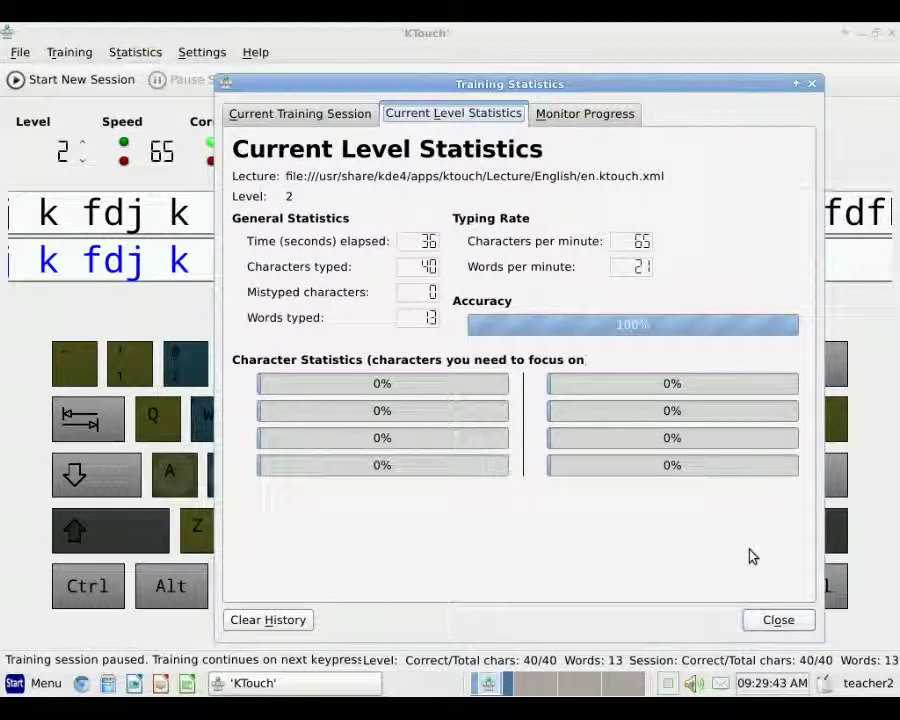
pyautogui.click(762, 617)
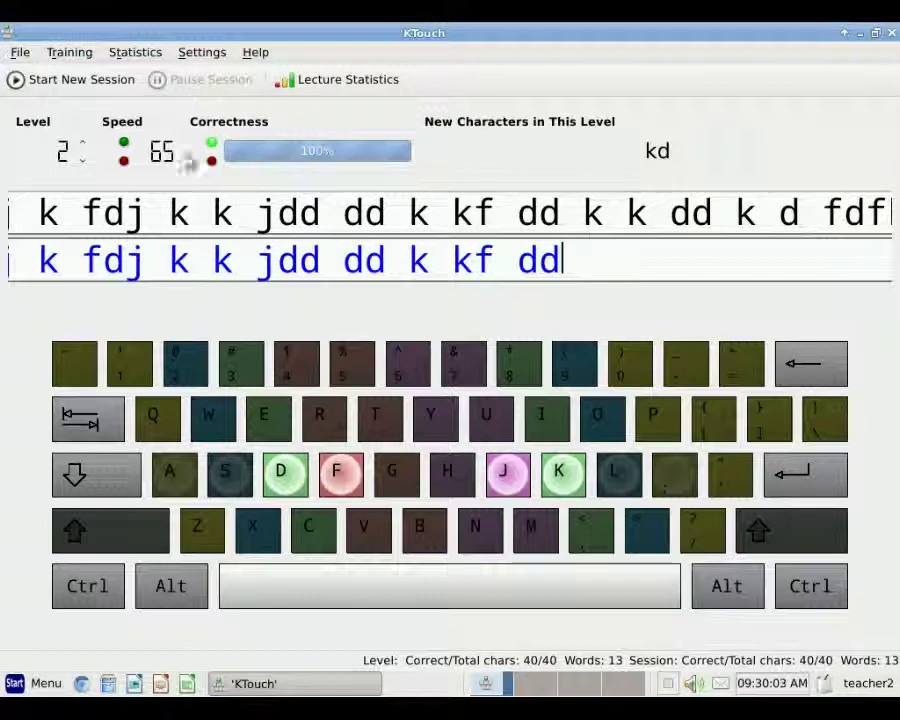
# Step: Review the Training Options in the program configuration and the current training session's statistics, closing both dialogs
pyautogui.click(205, 55)
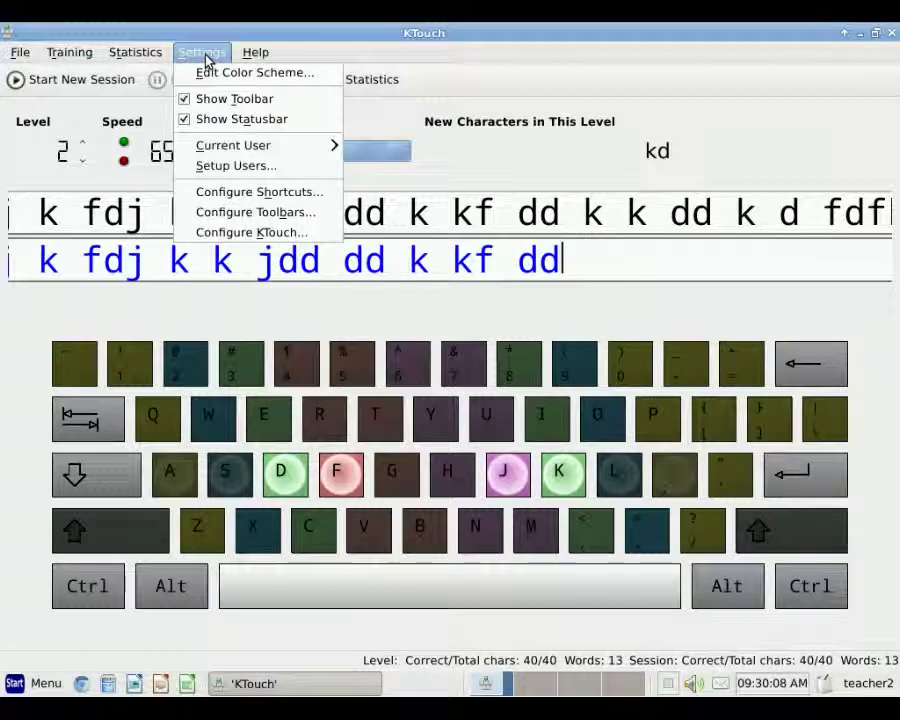
pyautogui.click(232, 233)
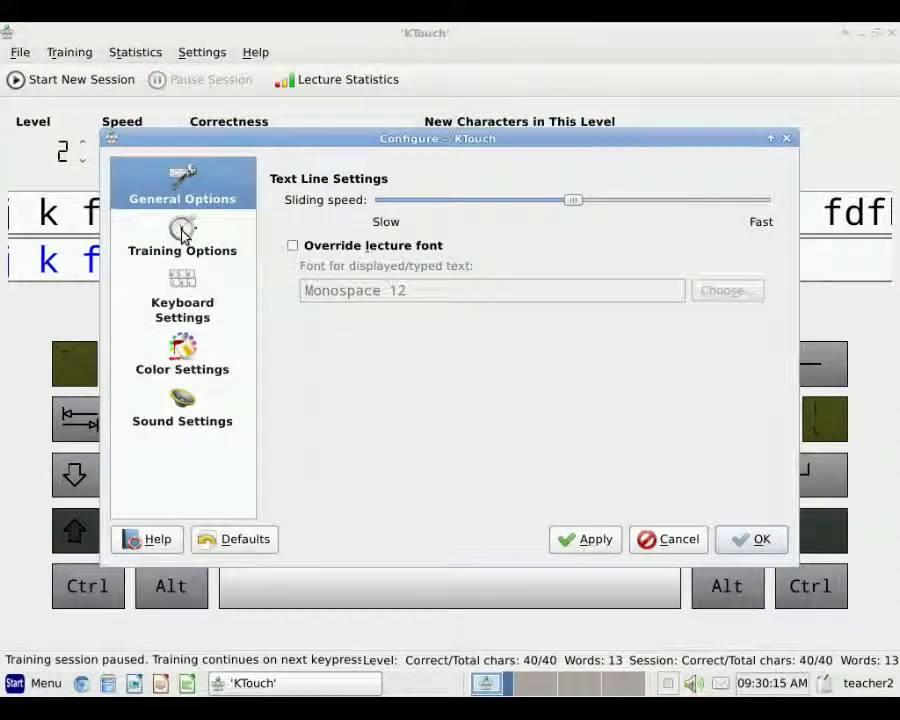
pyautogui.click(183, 233)
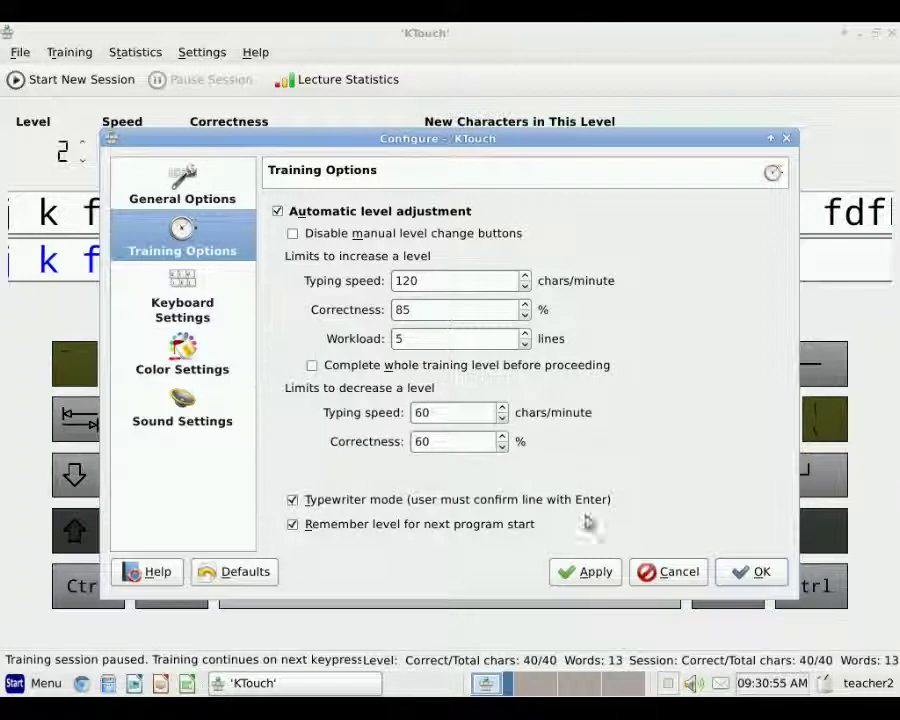
pyautogui.click(750, 572)
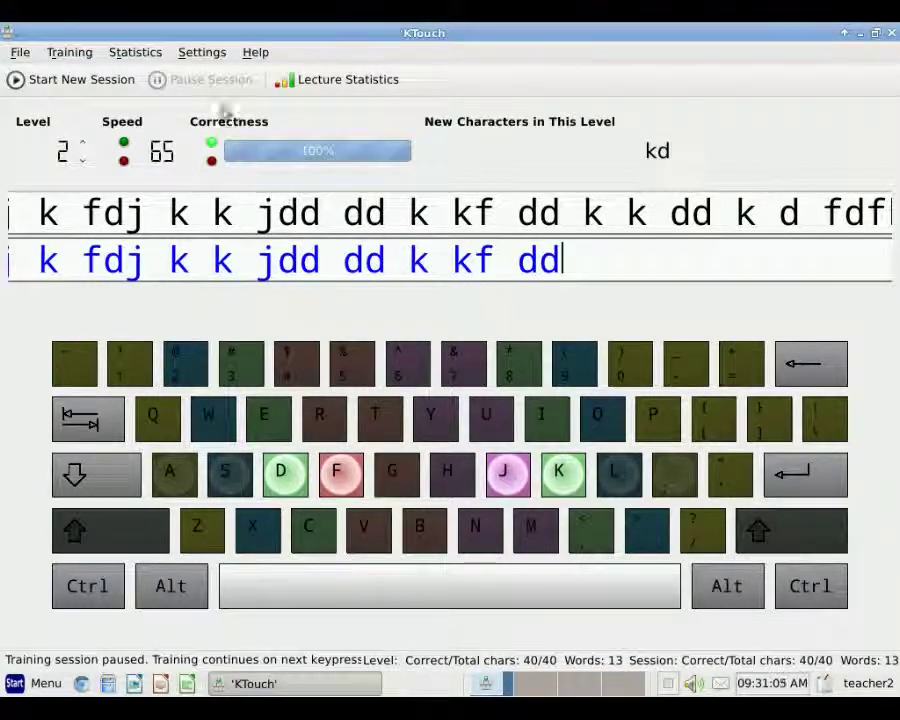
pyautogui.click(333, 87)
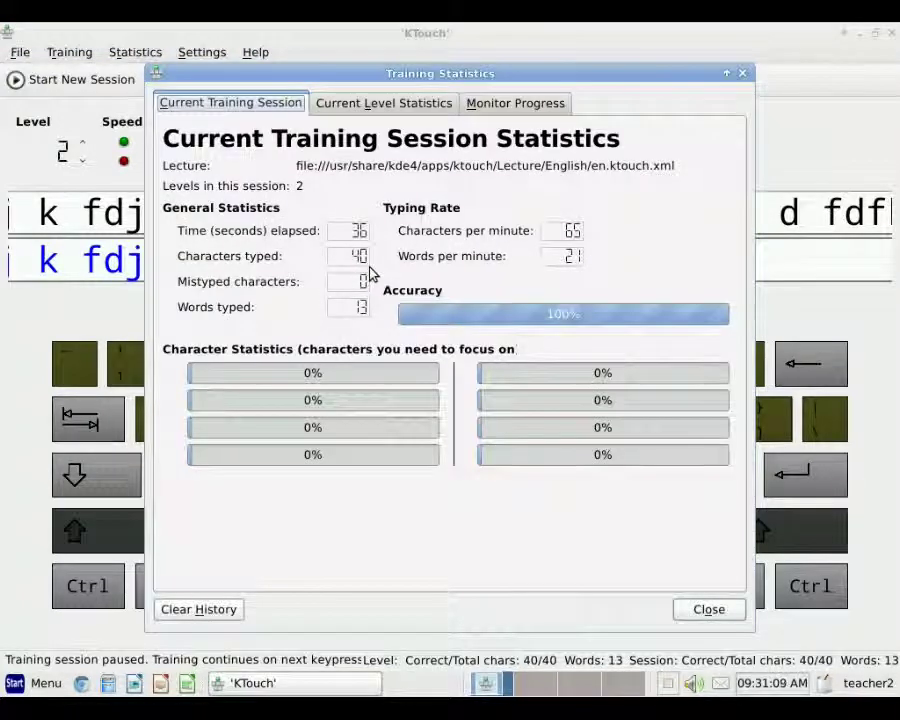
pyautogui.click(713, 611)
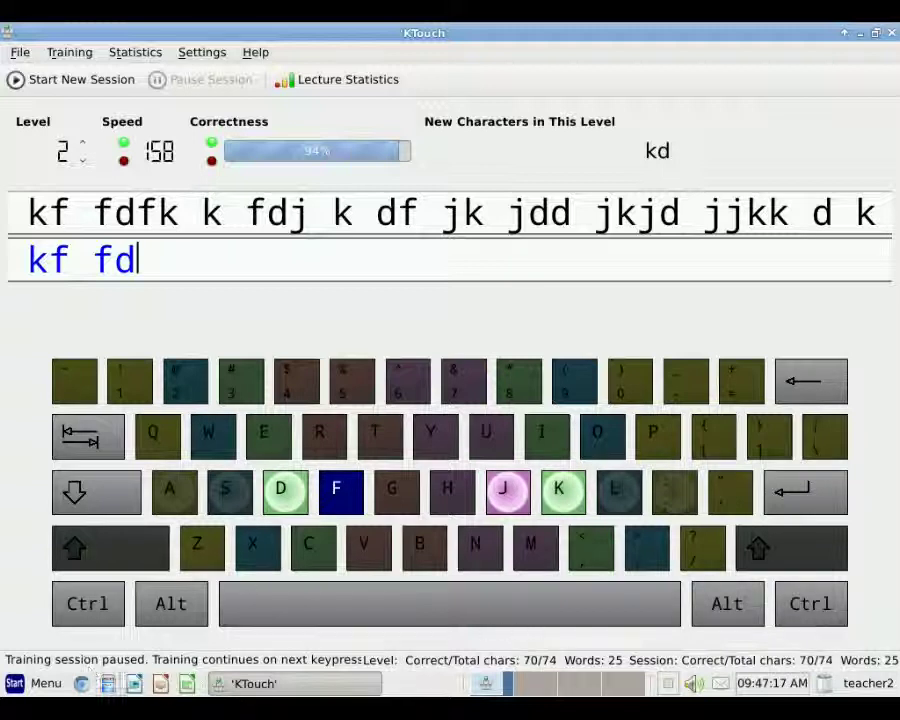
# Step: Open the Home Row.odp presentation from the Documents folder in LibreOffice Impress
pyautogui.click(107, 683)
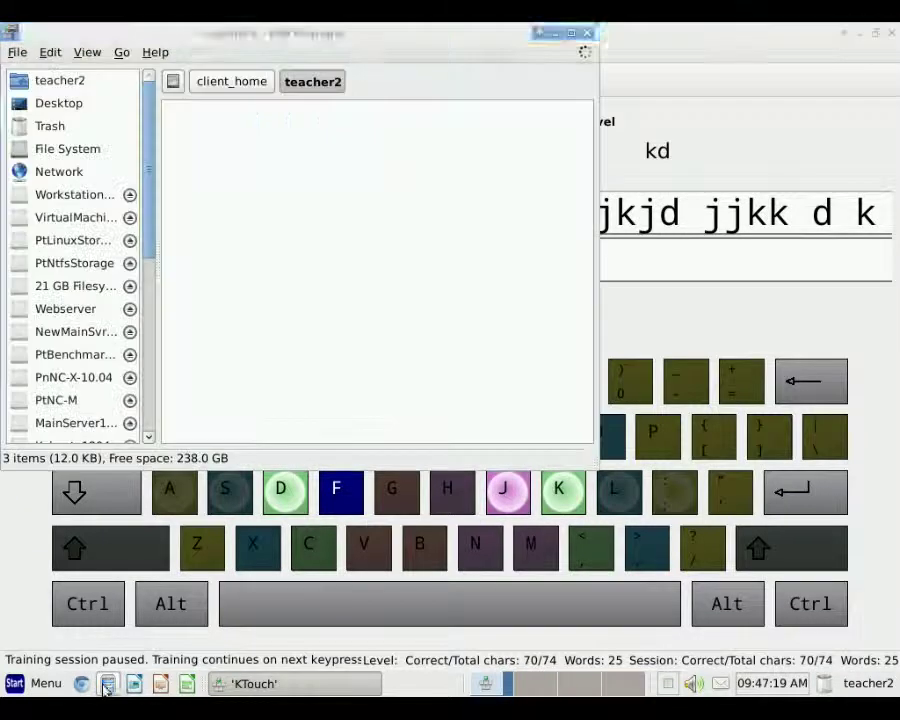
pyautogui.doubleClick(268, 136)
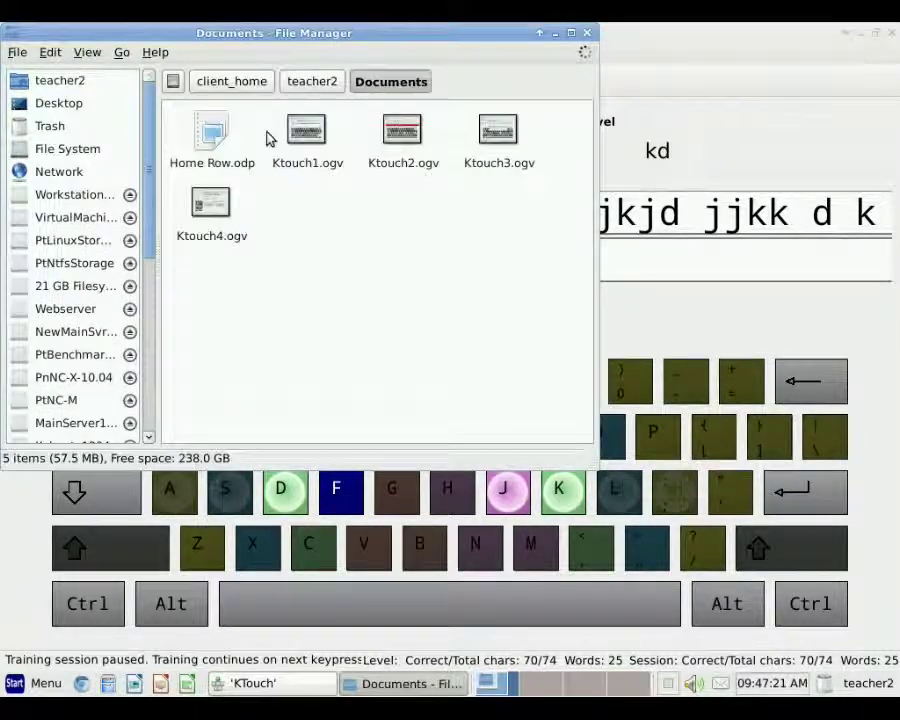
pyautogui.doubleClick(212, 138)
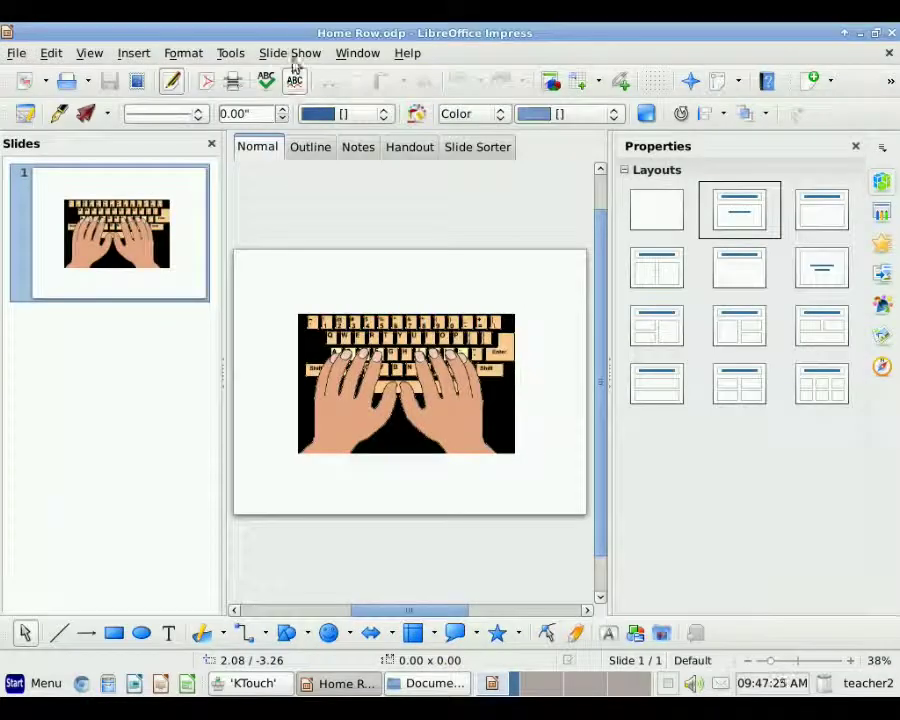
# Step: Present the home-row hands slide as a slide show, minimize the presentation and close the file manager
pyautogui.click(292, 55)
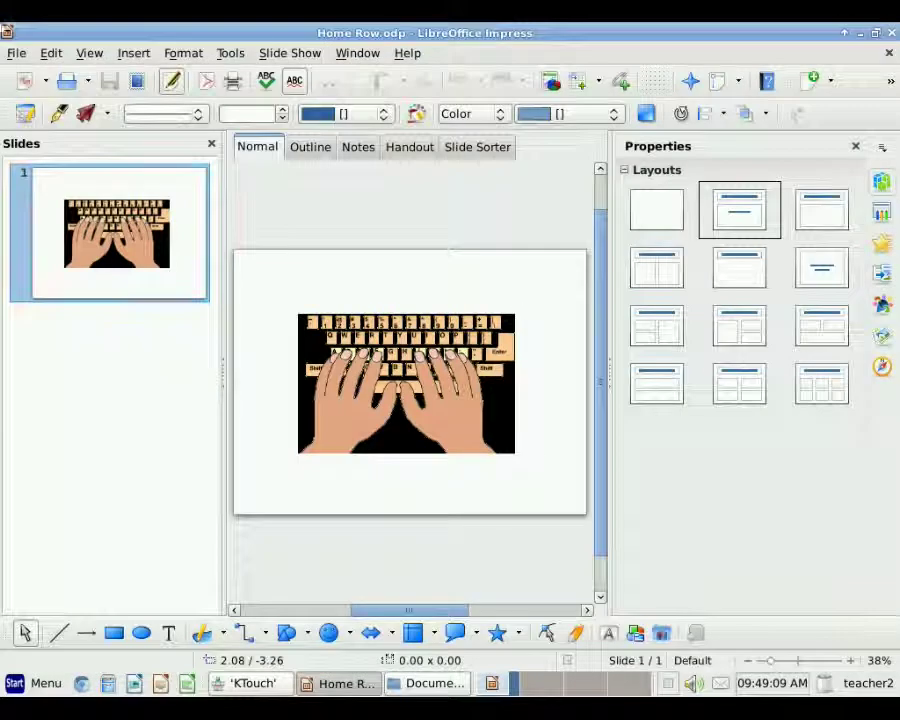
pyautogui.click(859, 34)
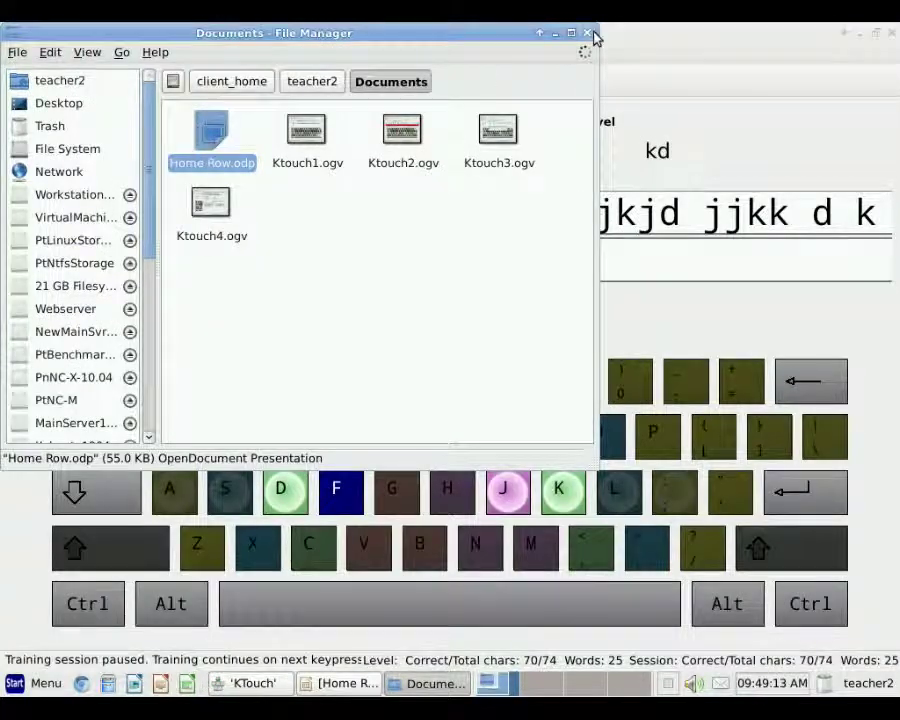
pyautogui.click(588, 36)
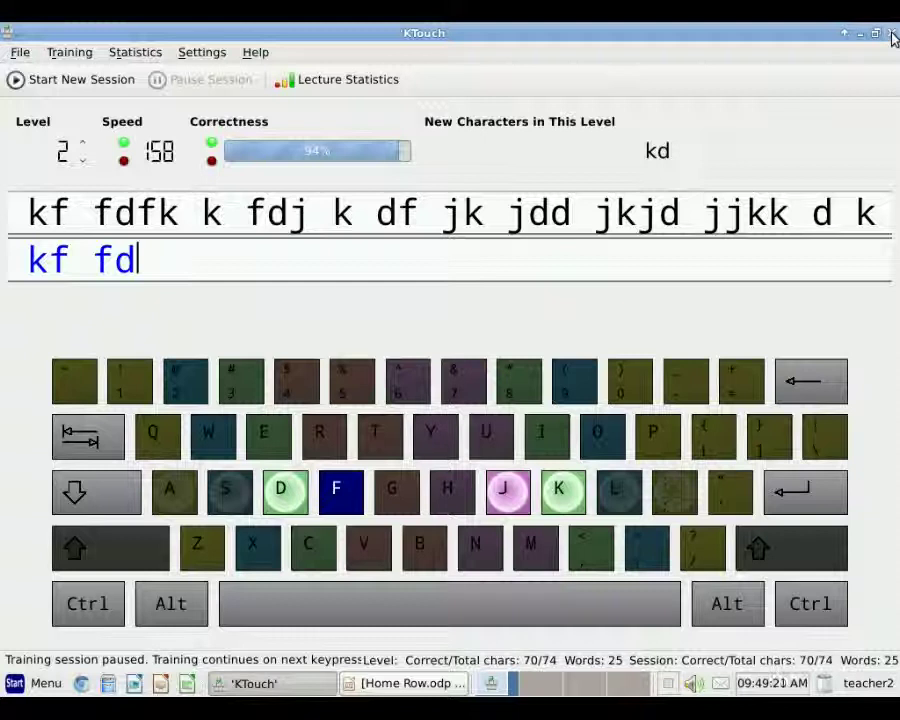
# Step: Quit KTouch and launch it again from the Education applications
pyautogui.click(20, 54)
pyautogui.click(26, 70)
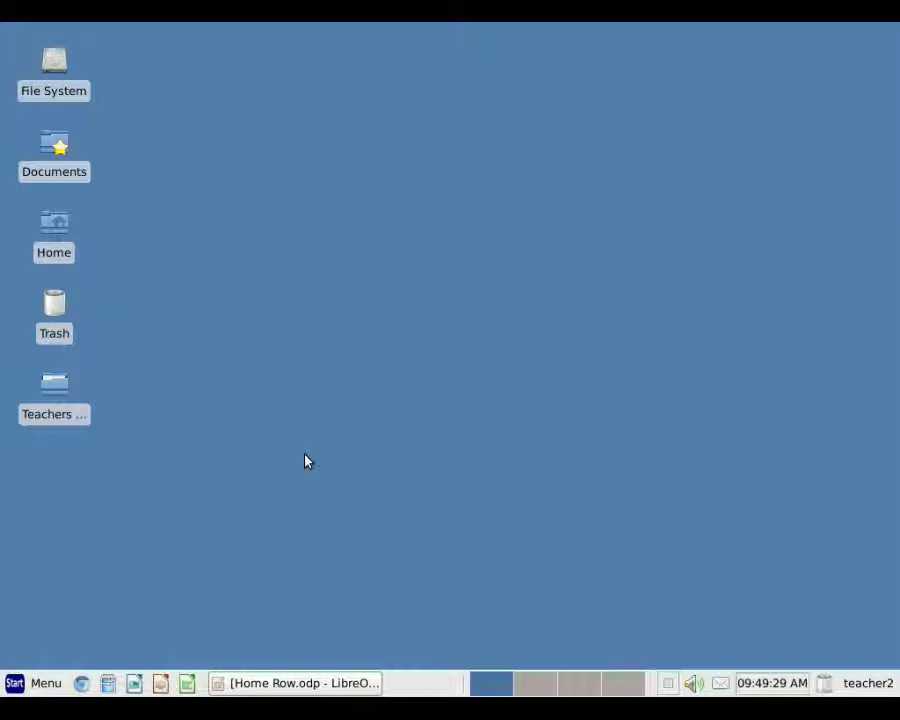
pyautogui.click(40, 684)
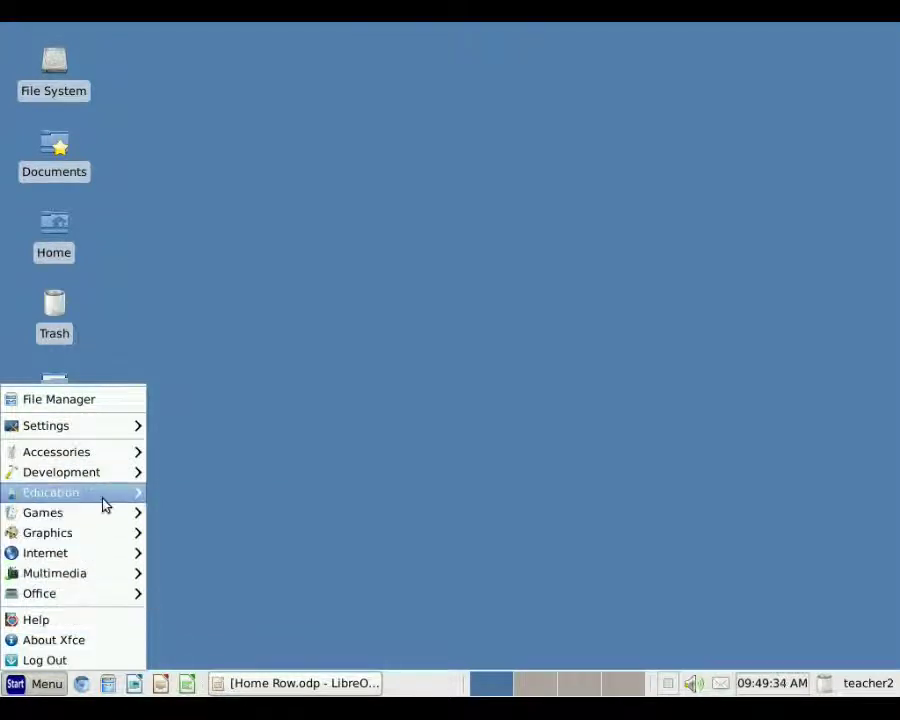
pyautogui.moveTo(105, 500)
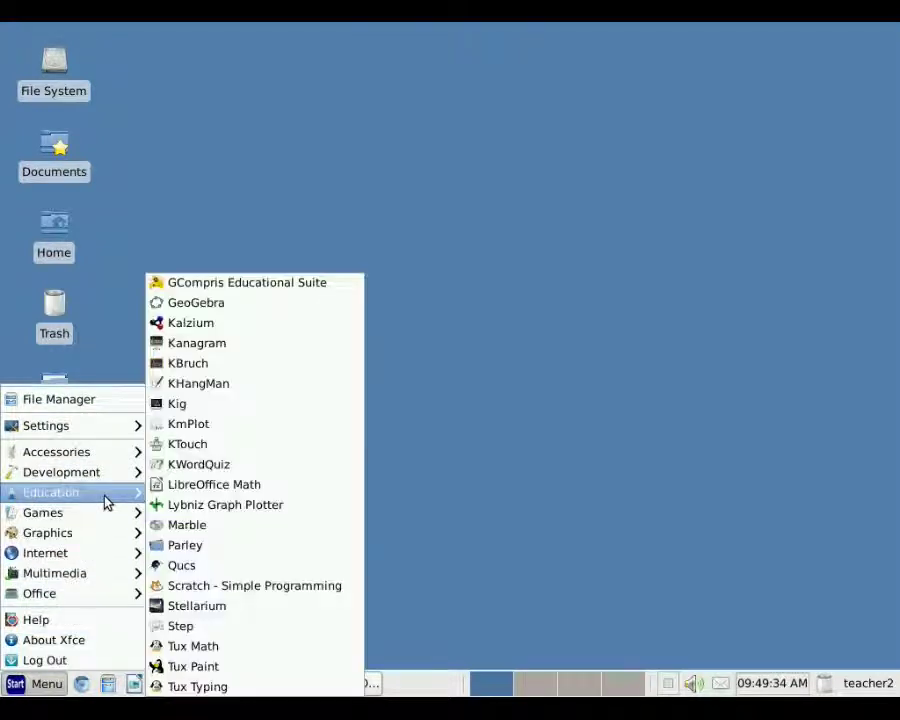
pyautogui.click(200, 450)
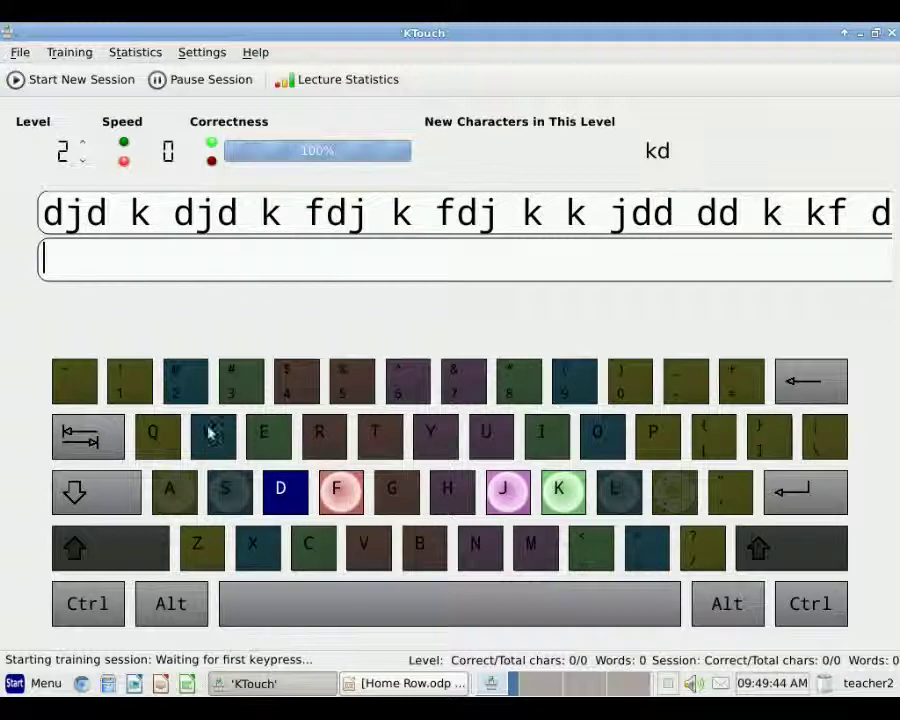
# Step: Open the training lecture en.ktouch.xml from the English lecture folder
pyautogui.click(85, 55)
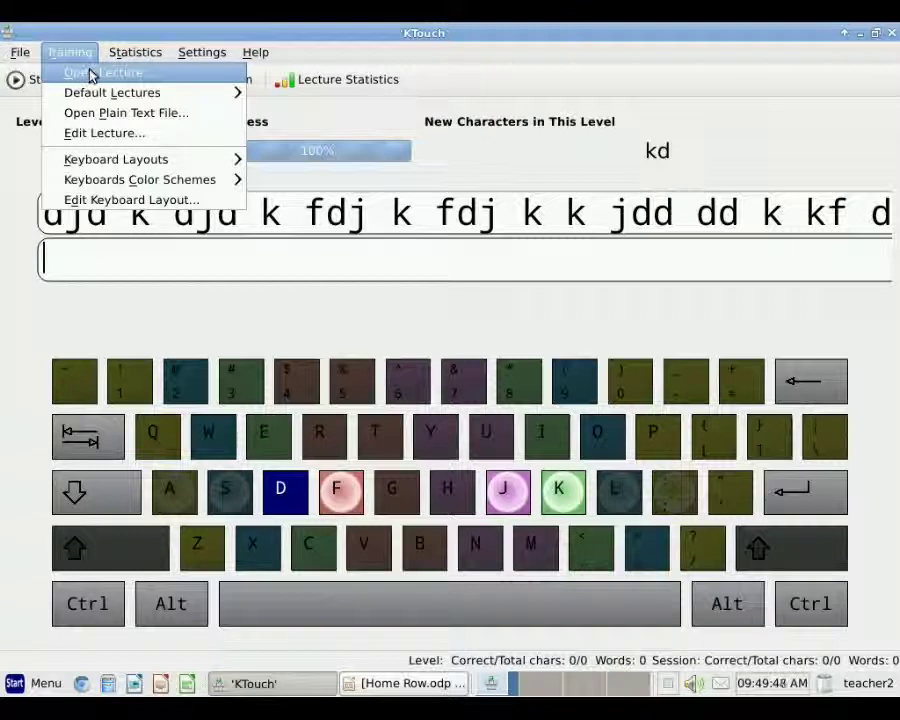
pyautogui.click(90, 73)
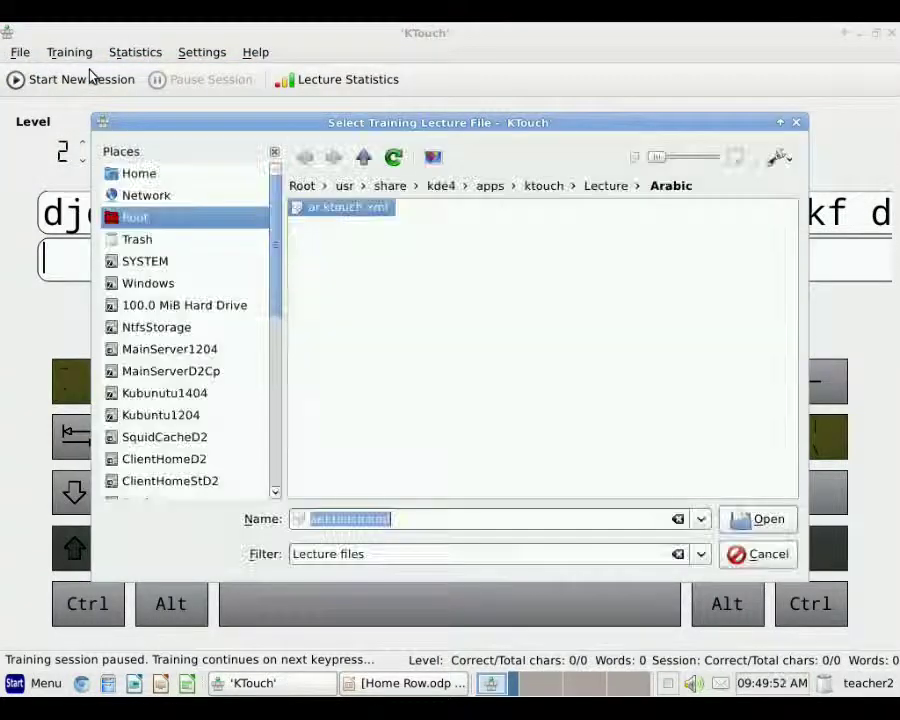
pyautogui.click(592, 187)
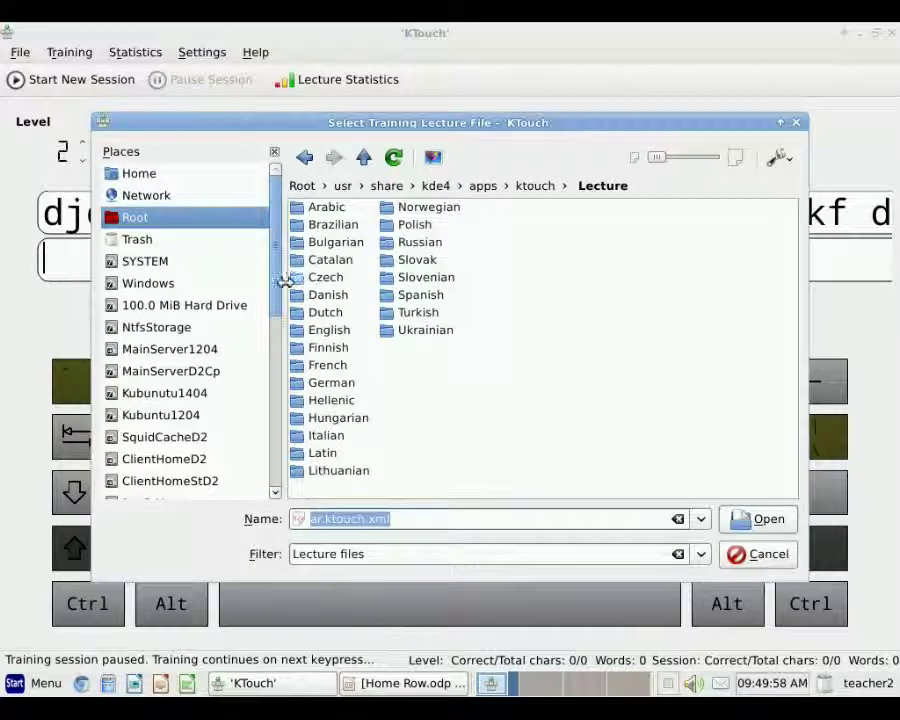
pyautogui.click(321, 332)
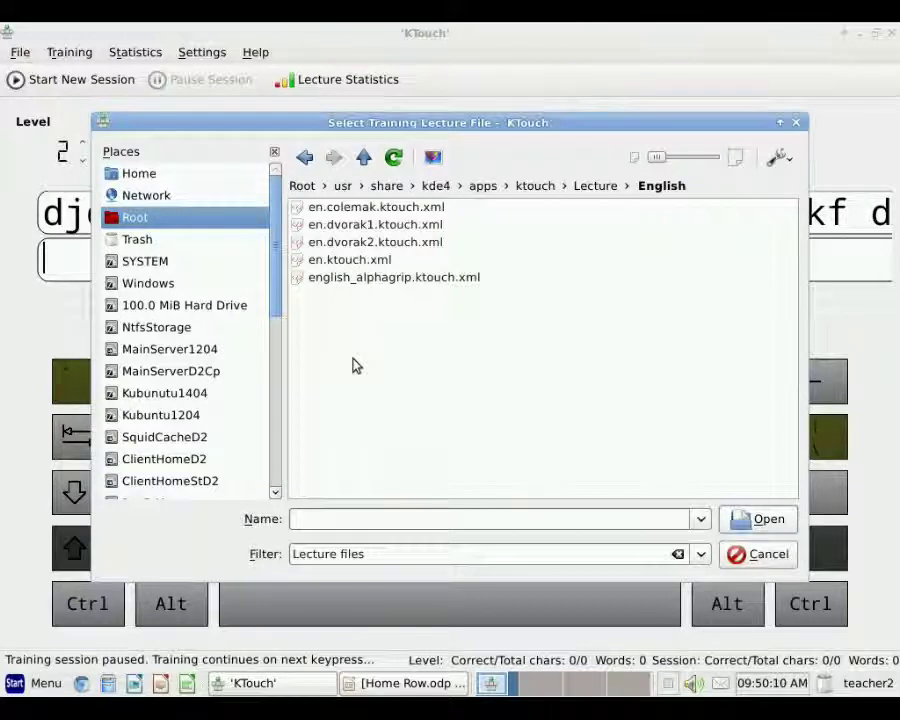
pyautogui.click(347, 262)
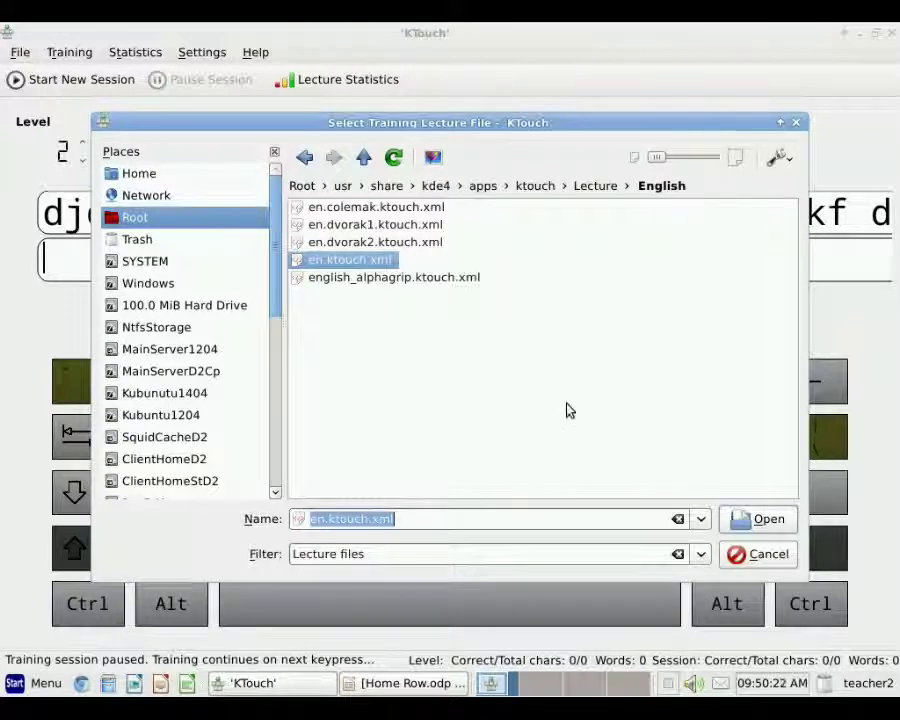
pyautogui.click(764, 520)
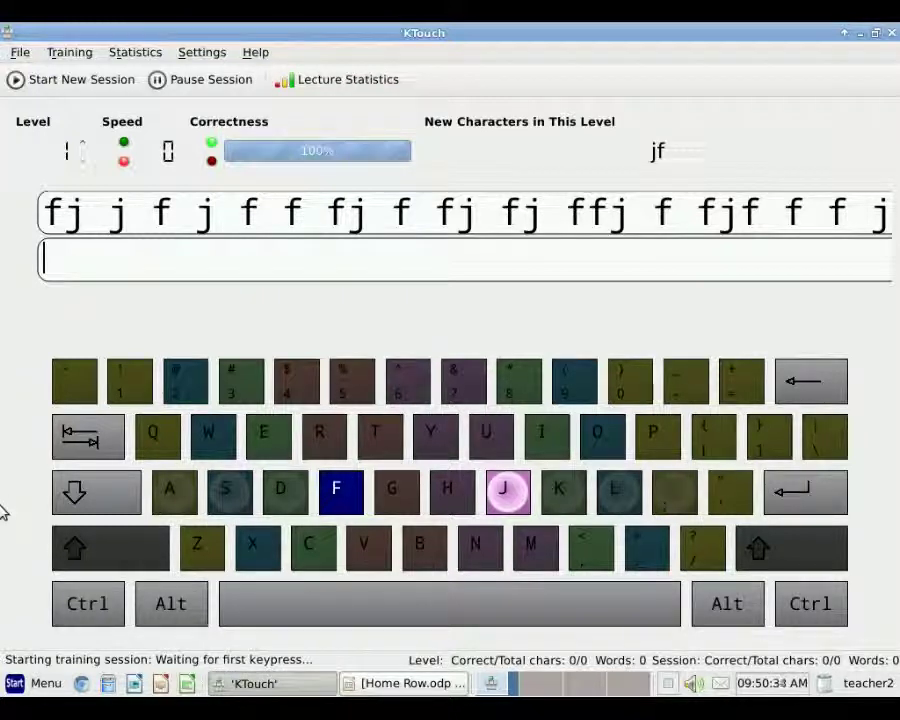
# Step: Enter "fj j f j f f fj f fj fj ffj f fjf f f jj f fj fj" on the level 1 practice line
pyautogui.write('fj j')
pyautogui.write(' f j f f fj f f')
pyautogui.write('j fj ffj')
pyautogui.write(' f fjf ')
pyautogui.write('f f jj ')
pyautogui.write('f fj fj')
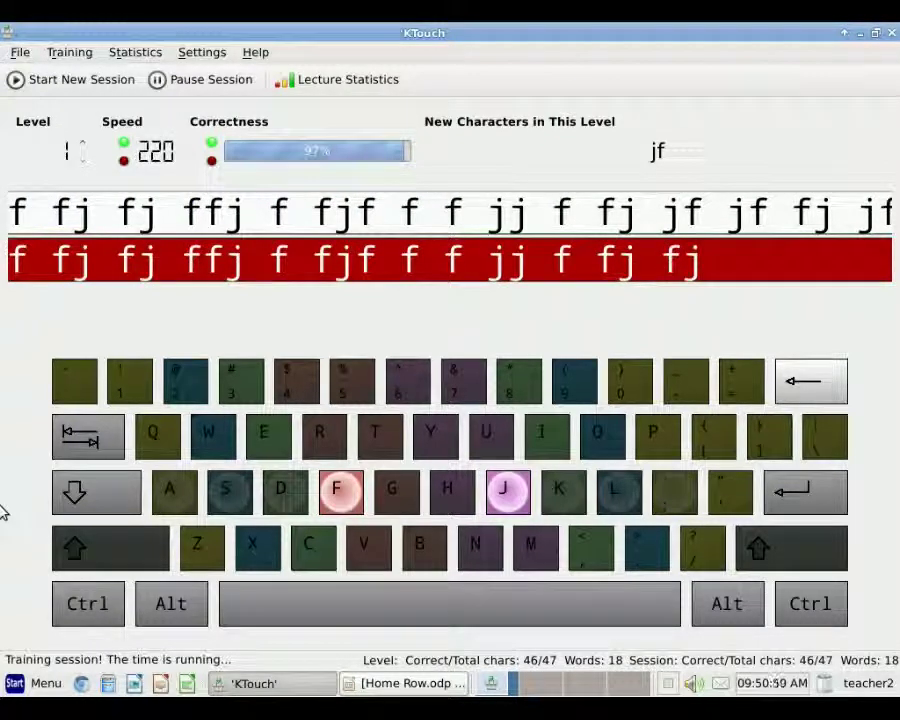
# Step: Replace the mistyped last "fj" with "jf" and complete the practice line with "jf fj jfj fjf"
pyautogui.press('BackSpace')
pyautogui.press('BackSpace')
pyautogui.write('jf jf fj')
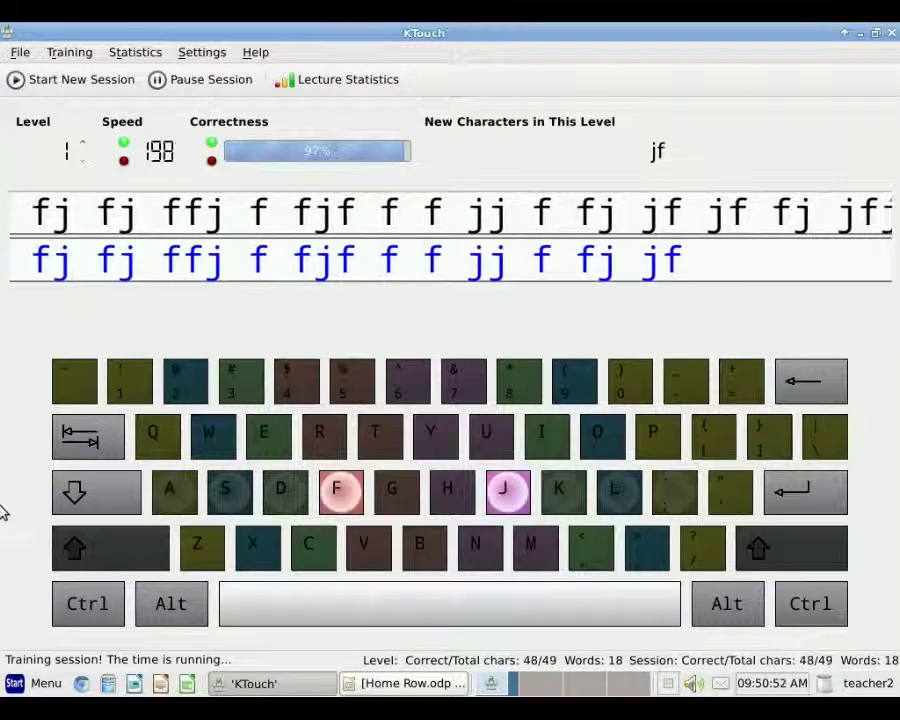
pyautogui.write(' jfj fjf')
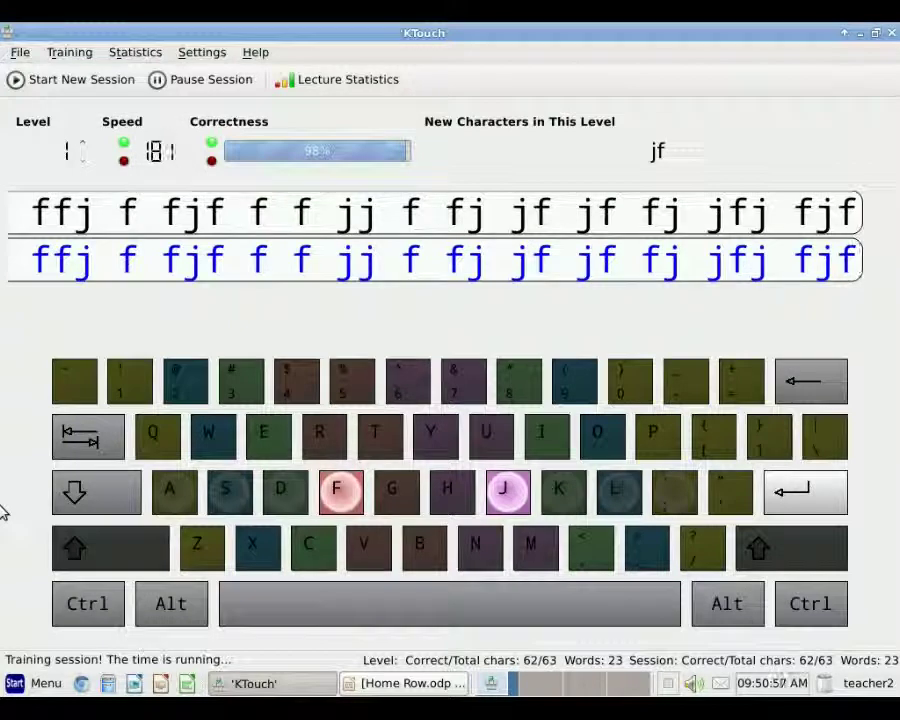
# Step: Advance to the second practice line, enter "ffj ffj" and pause the session
pyautogui.press('Return')
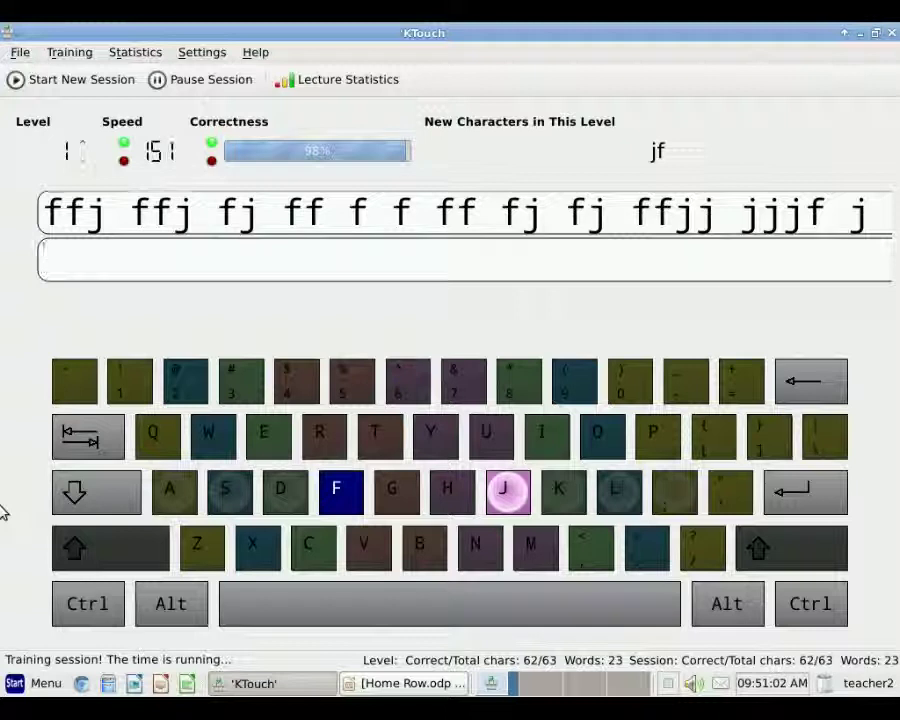
pyautogui.write('ffj ffj')
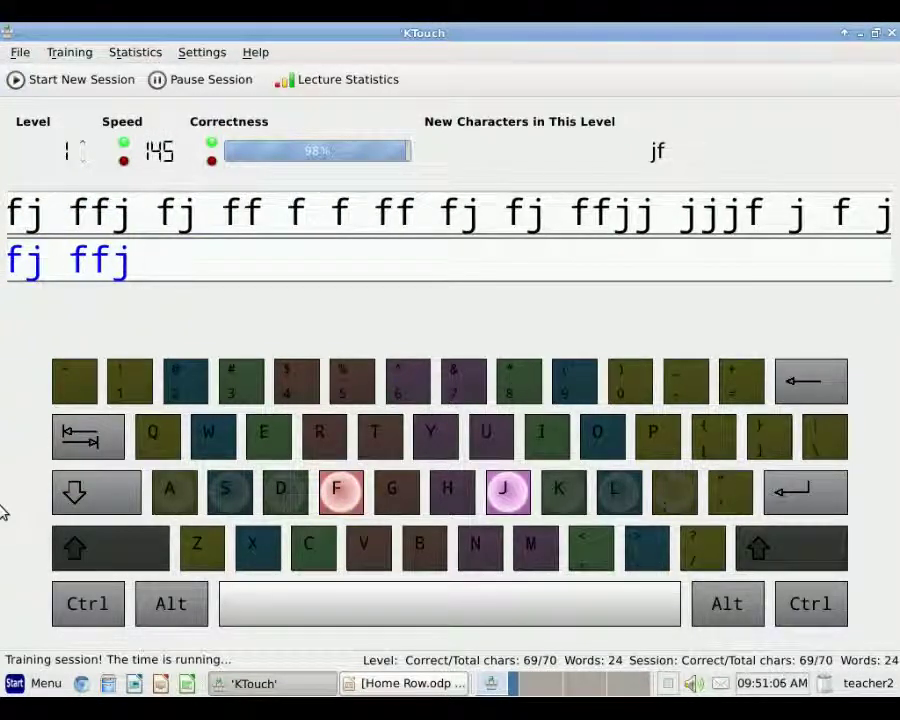
pyautogui.click(202, 84)
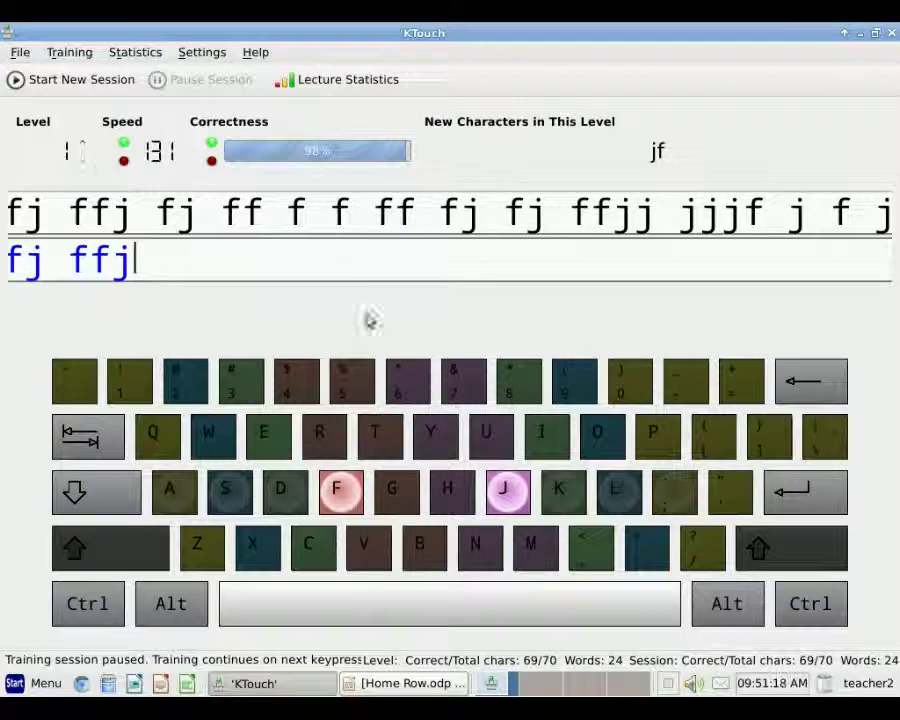
# Step: Review the English lecture's statistics for the current training session and the current level, and close them
pyautogui.click(333, 88)
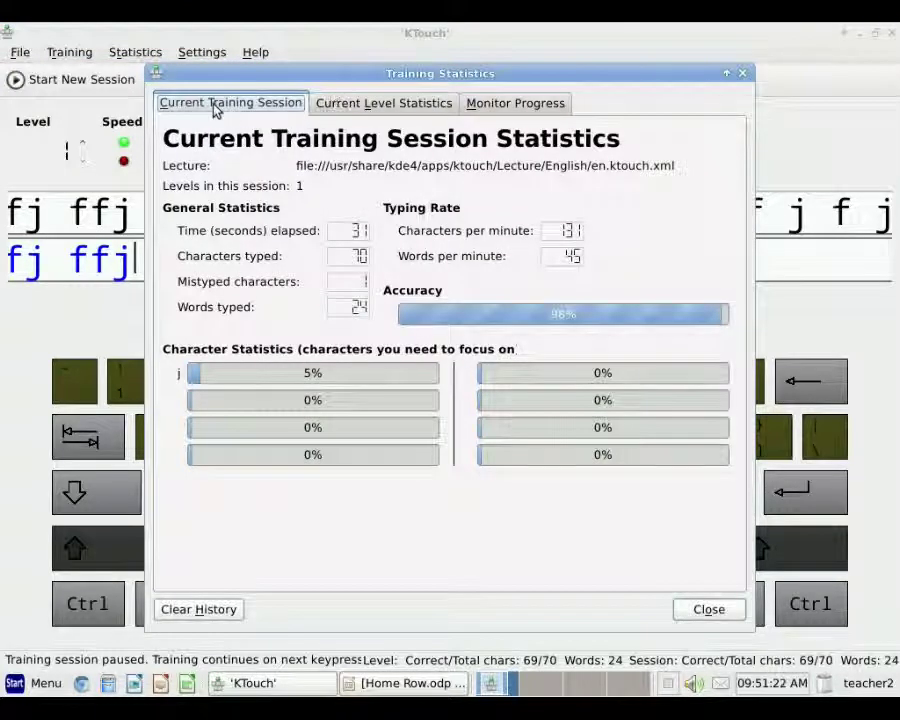
pyautogui.click(380, 108)
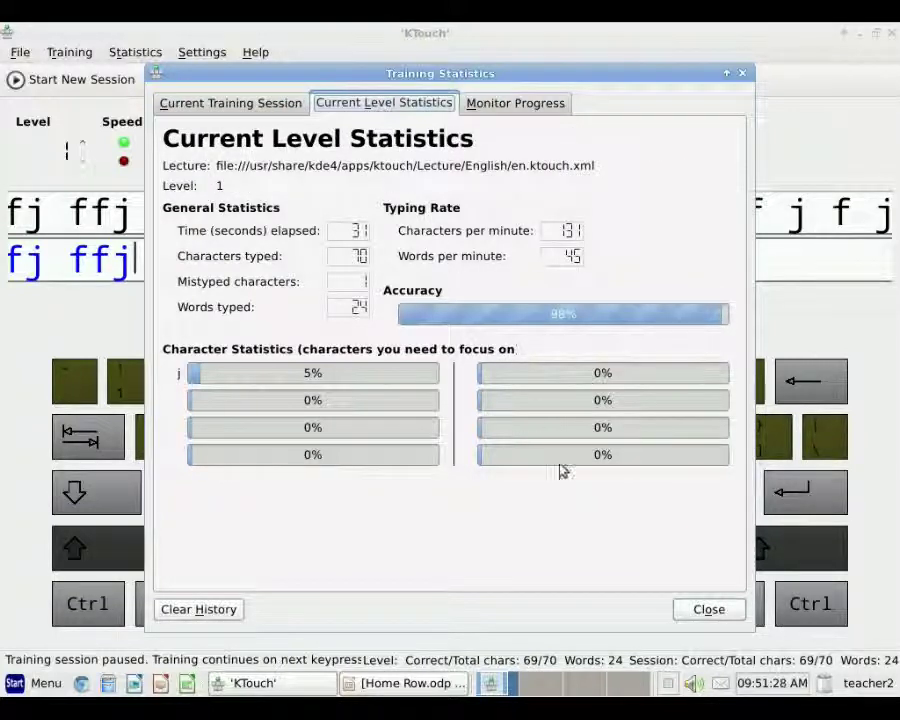
pyautogui.click(706, 611)
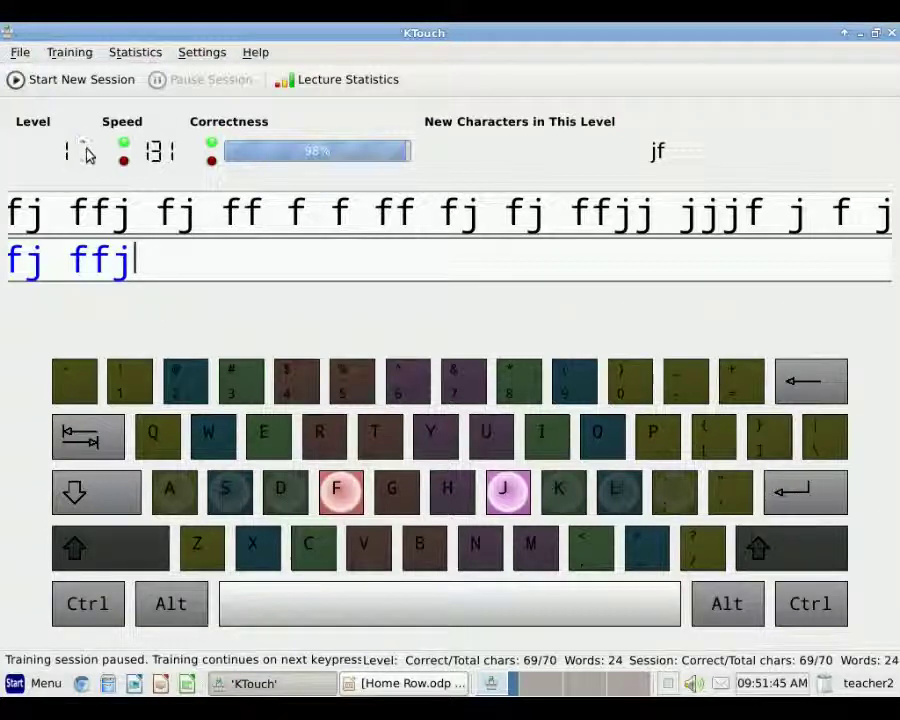
# Step: Raise the training level to 3 and lower it back to 2
pyautogui.click(84, 146)
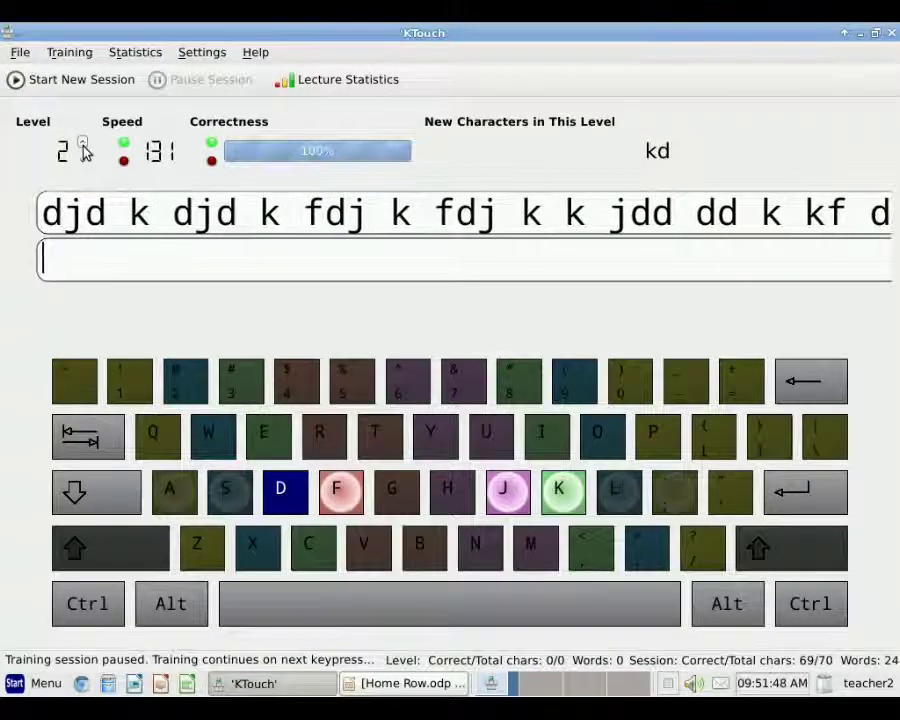
pyautogui.click(84, 146)
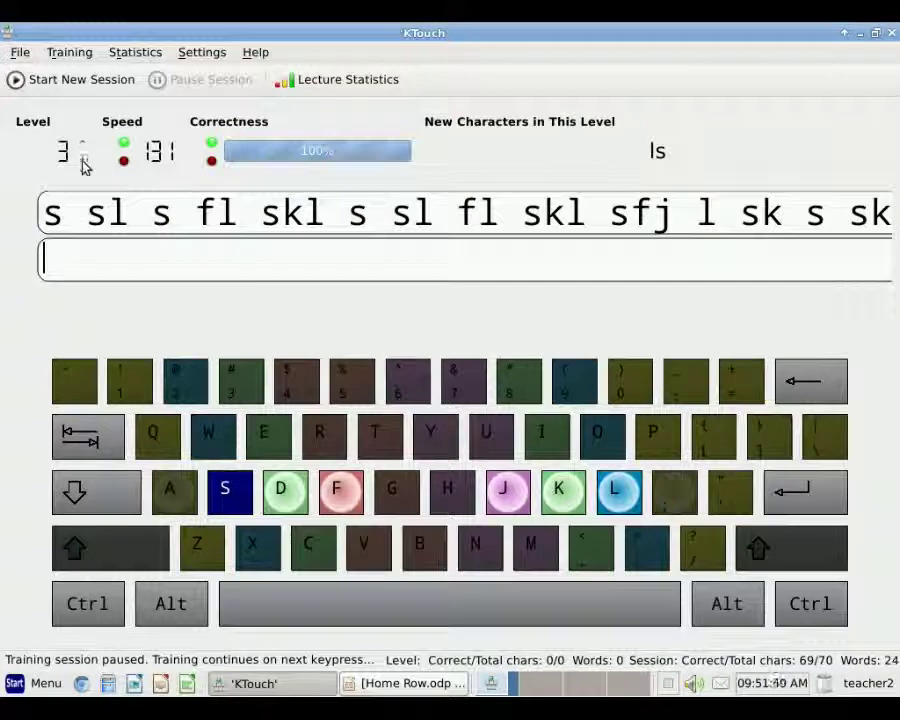
pyautogui.click(83, 162)
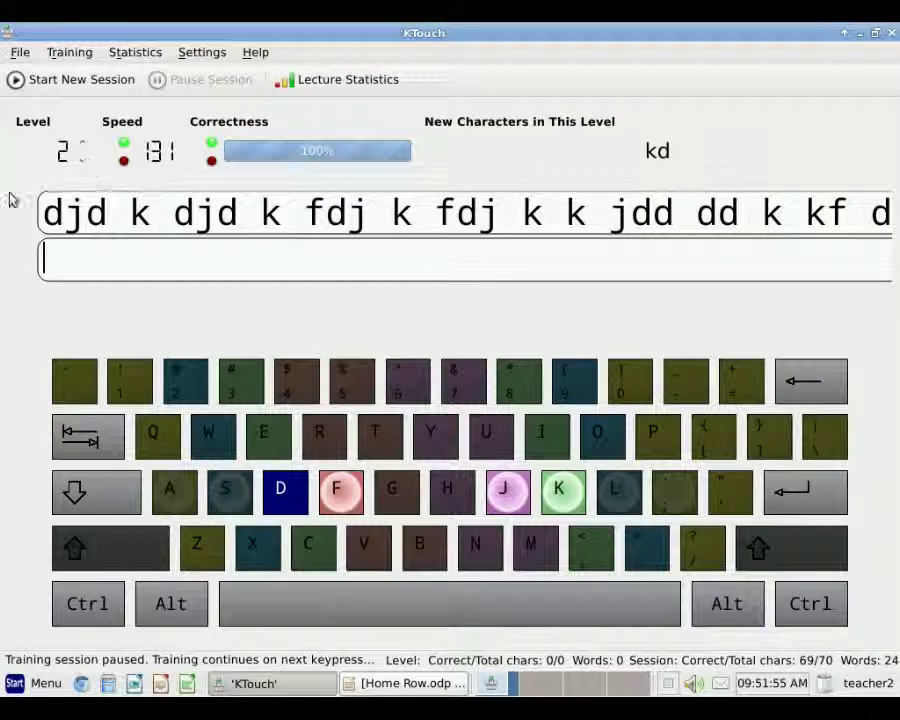
# Step: Open the training lecture en.colemak.ktouch.xml from the English lecture folder, and quit KTouch
pyautogui.click(78, 54)
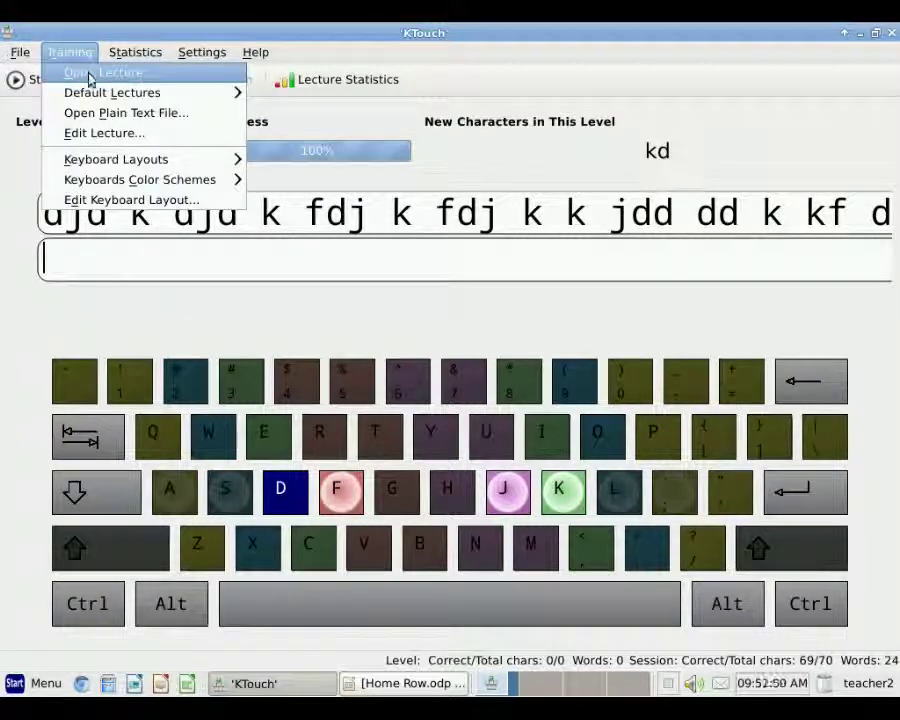
pyautogui.click(90, 76)
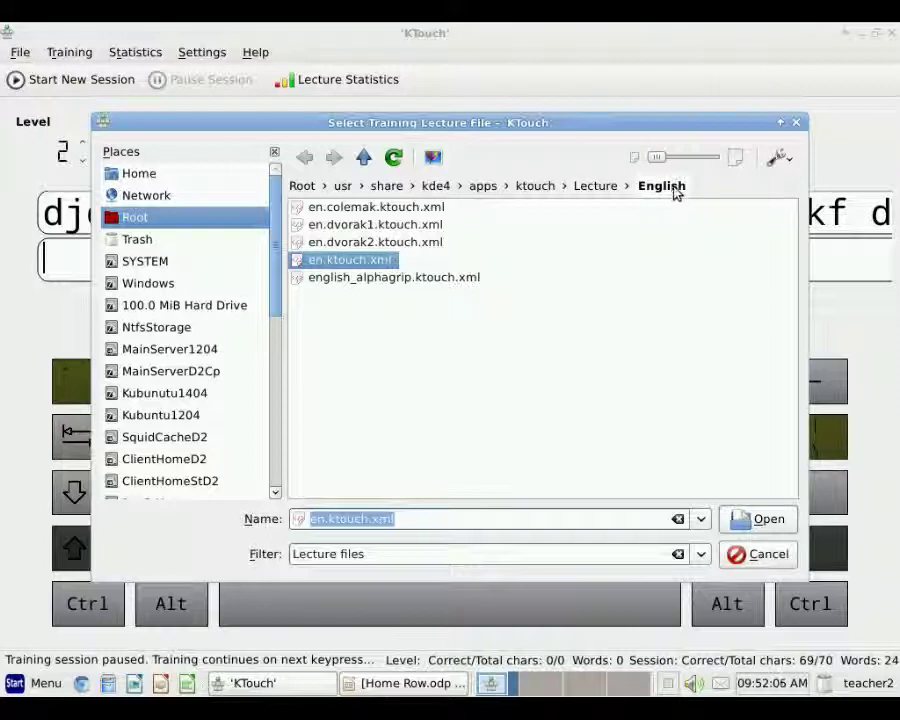
pyautogui.click(345, 207)
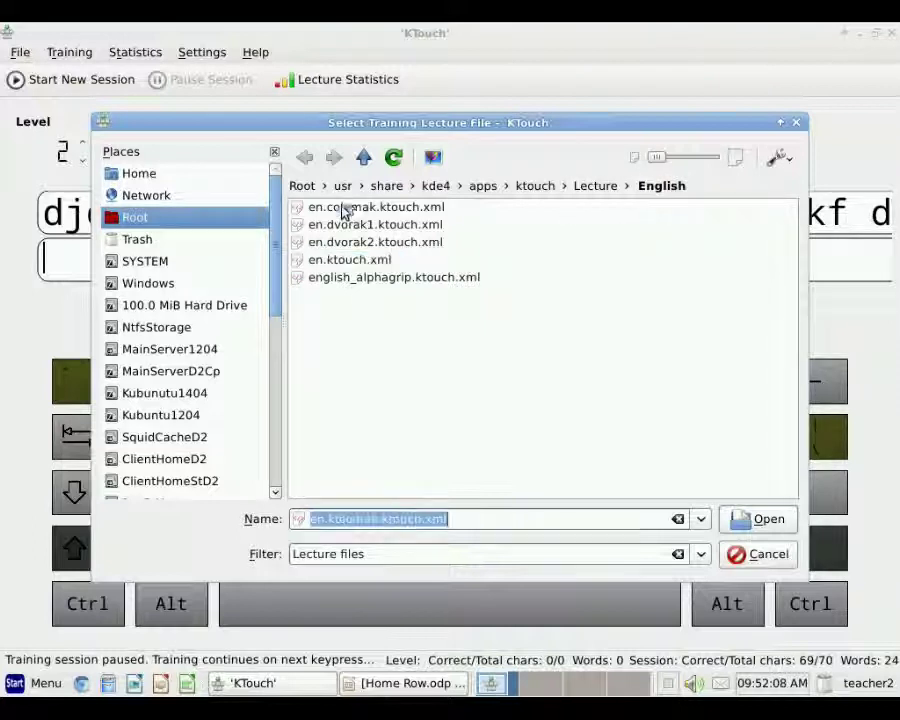
pyautogui.click(766, 520)
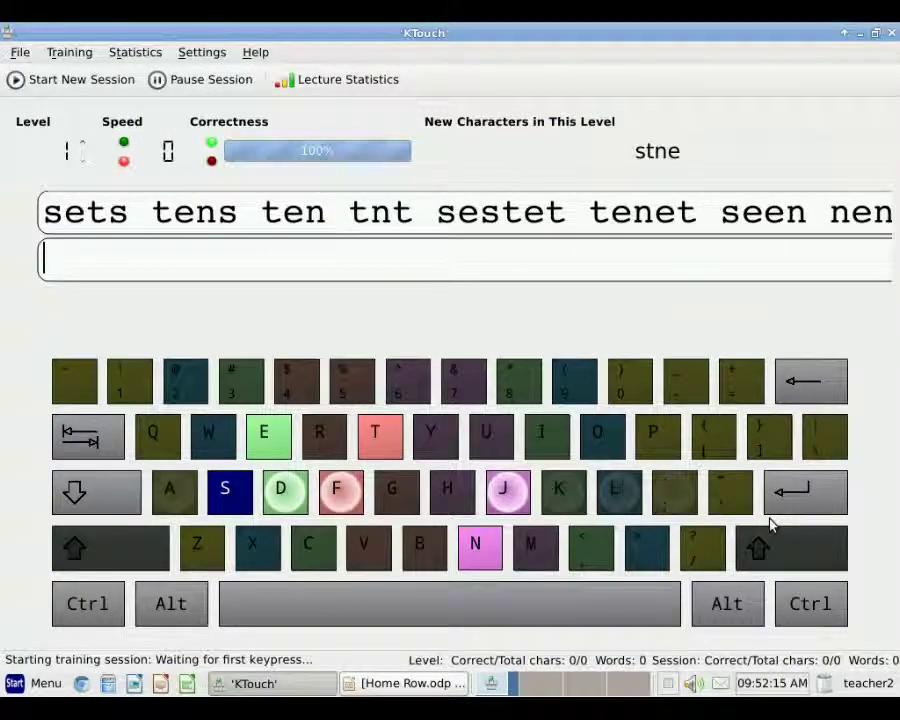
pyautogui.click(18, 52)
pyautogui.click(31, 74)
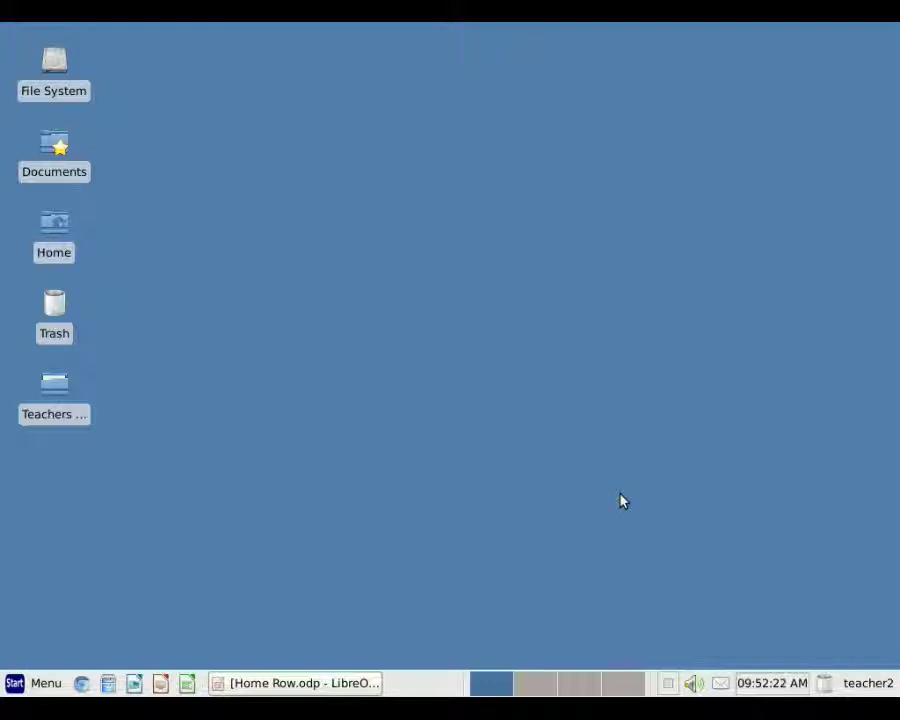